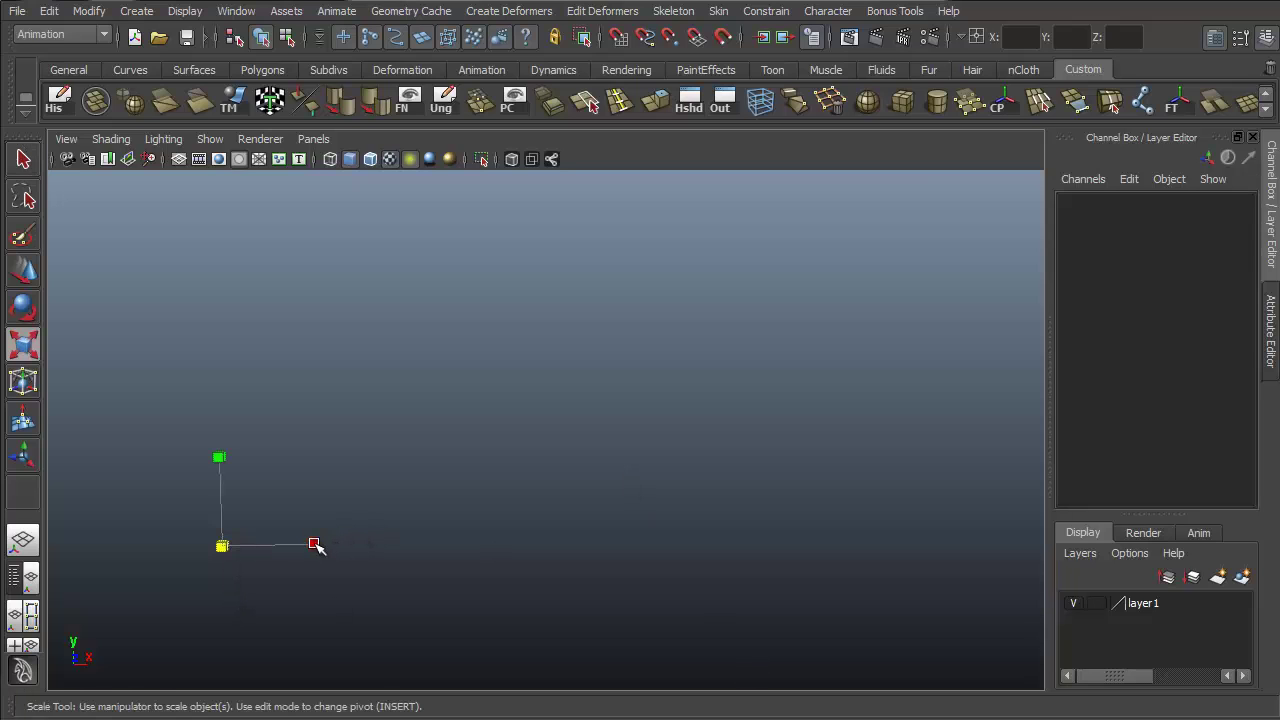
Stretch the 3D Toolbelt text along its X axis and rotate it in the viewport
left_click_drag(326, 546, 878, 525)
left_click_drag(760, 546, 611, 514, "alt")
key("e")
middle_click_drag(611, 514, 718, 405, "alt")
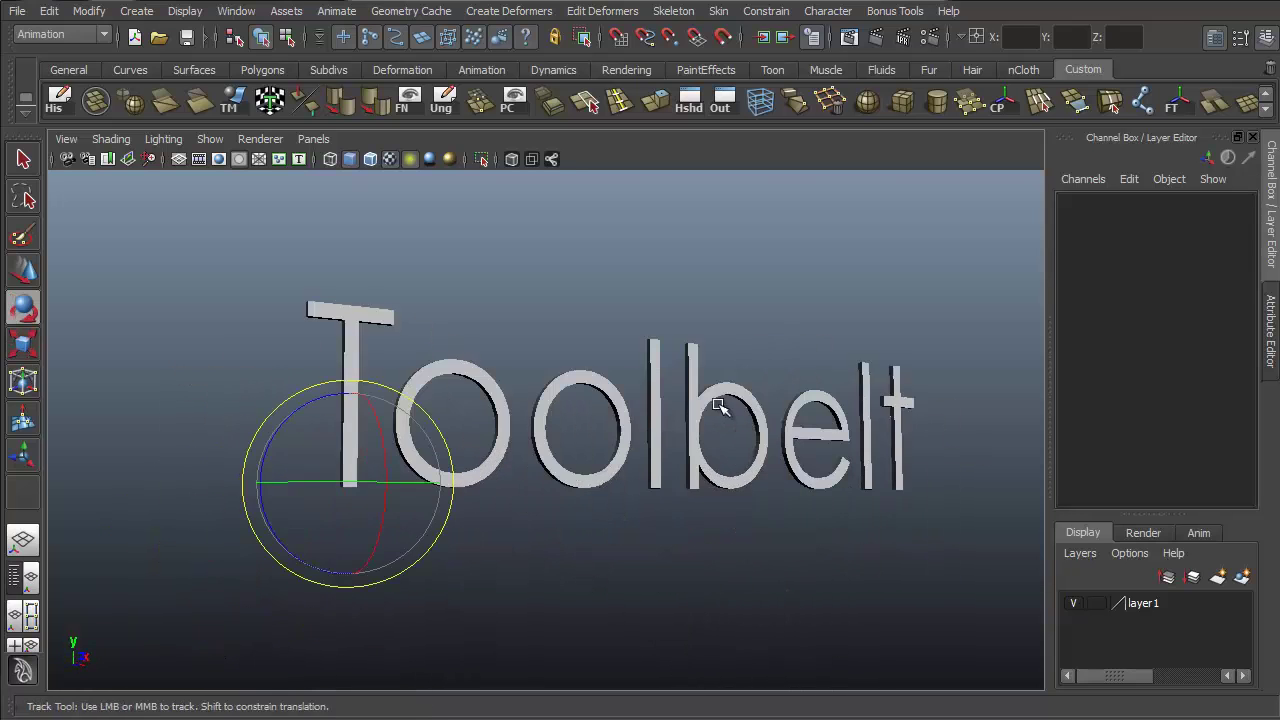
left_click_drag(708, 464, 478, 490, "alt")
left_click_drag(268, 519, 656, 356)
Reposition the Toolbelt text's pivot point and move the text upward
right_click_drag(656, 356, 434, 394, "alt")
left_click_drag(434, 394, 437, 374, "alt")
key("w")
middle_click_drag(548, 337, 530, 406, "alt")
key("Insert")
left_click_drag(399, 557, 300, 374)
key("Insert")
left_click_drag(303, 306, 318, 164)
key("q")
left_click_drag(830, 450, 843, 377, "alt")
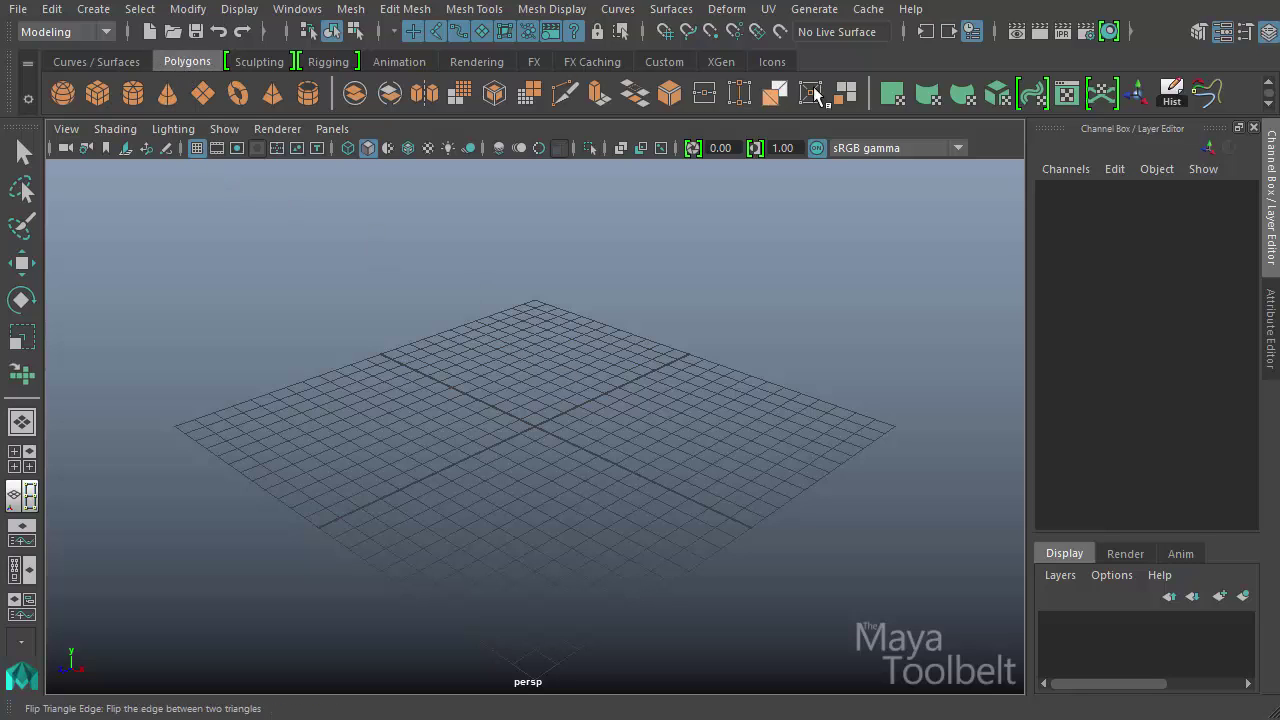
Look through the UV Editor's tools, including Unfold UV and Optimize UV, and close the editor
left_click(1068, 95)
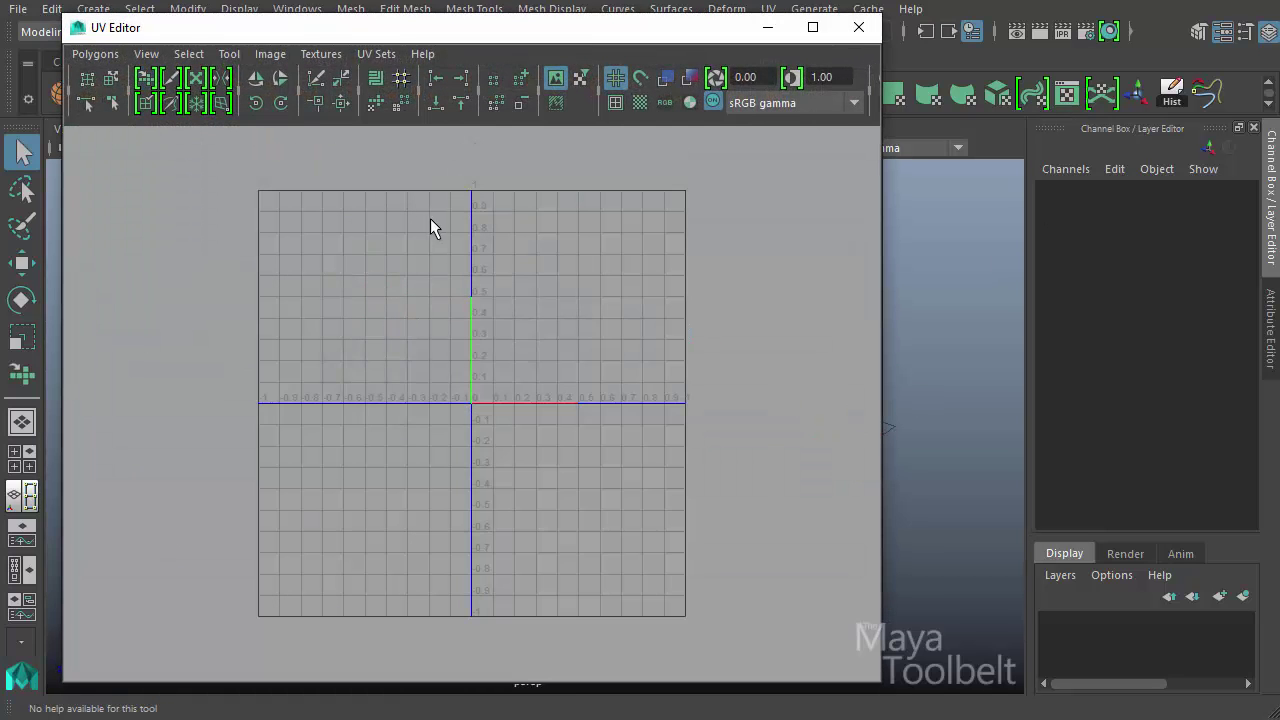
left_click(229, 54)
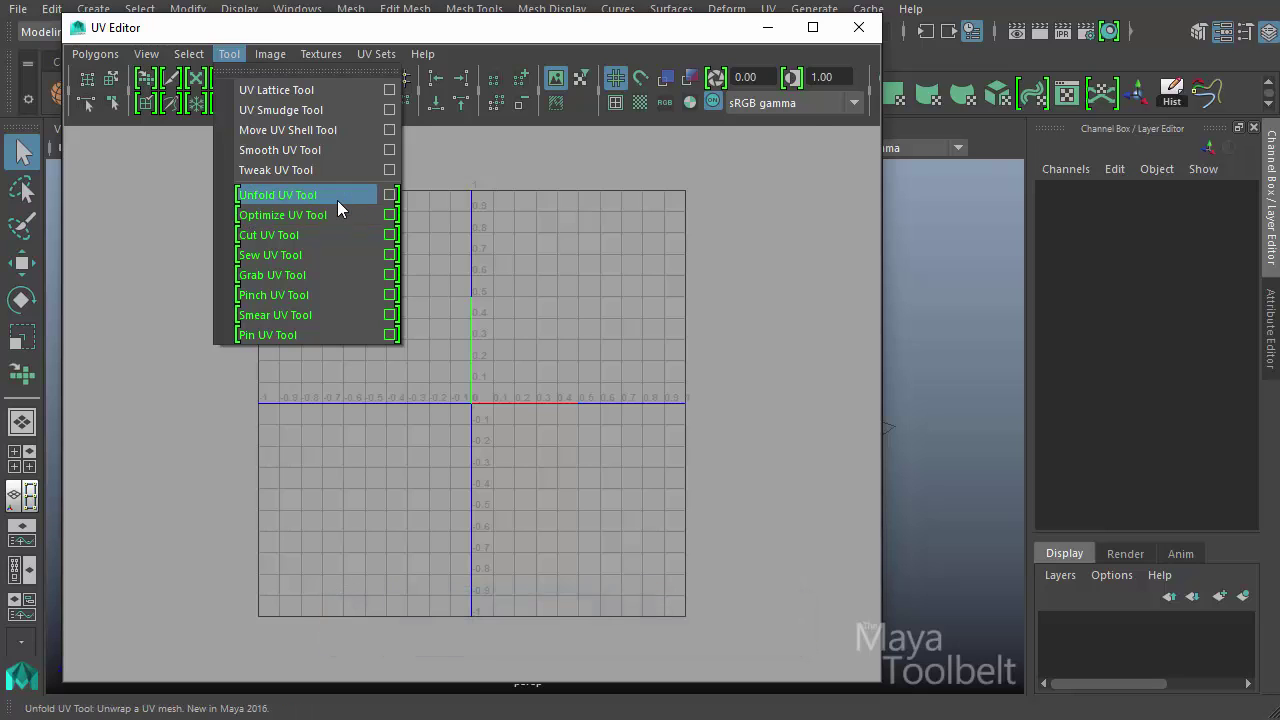
left_click(391, 197)
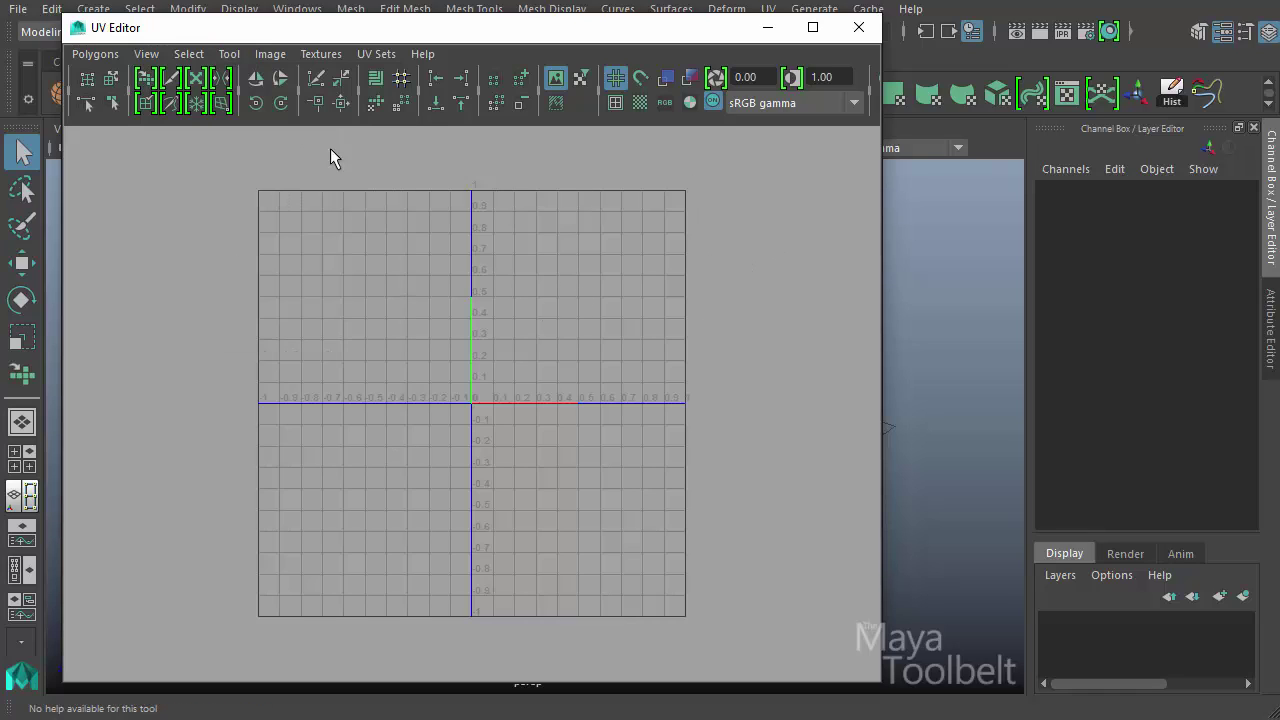
left_click(858, 27)
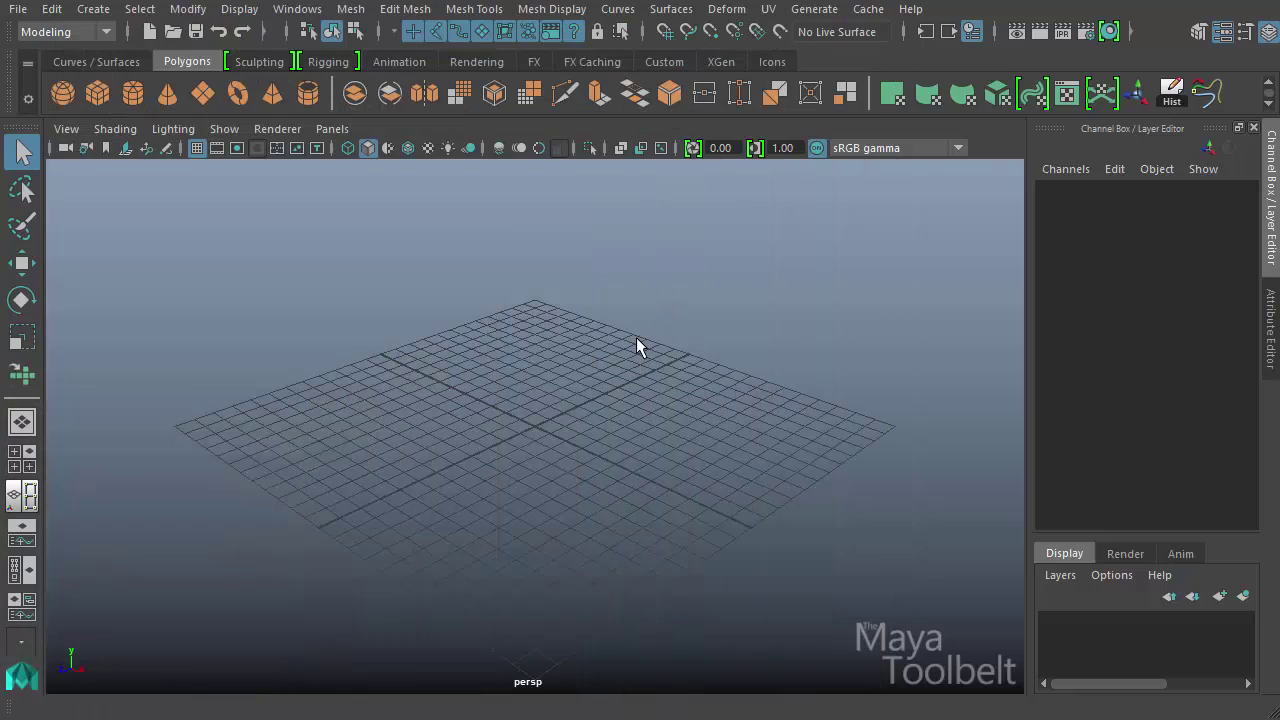
Import the Semi-autoHandgun.ma sculpting base mesh from the Weapons folder of the Visor into the scene
left_click(264, 62)
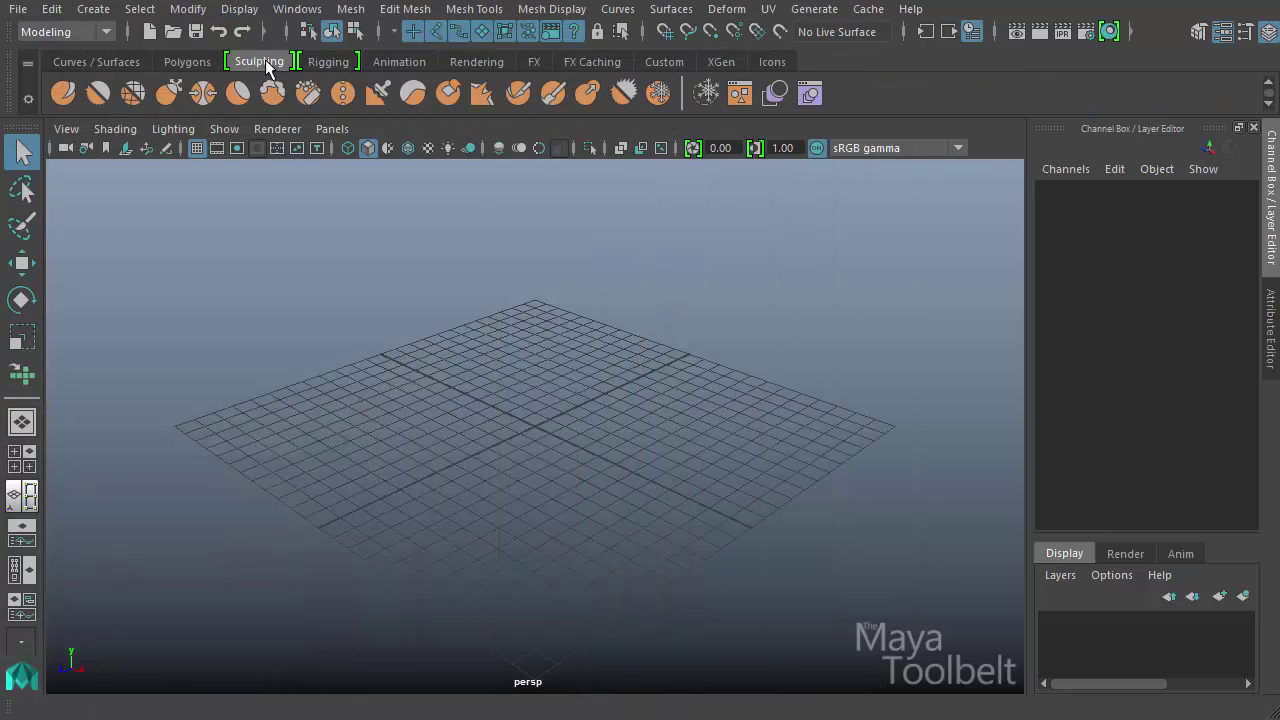
left_click(739, 96)
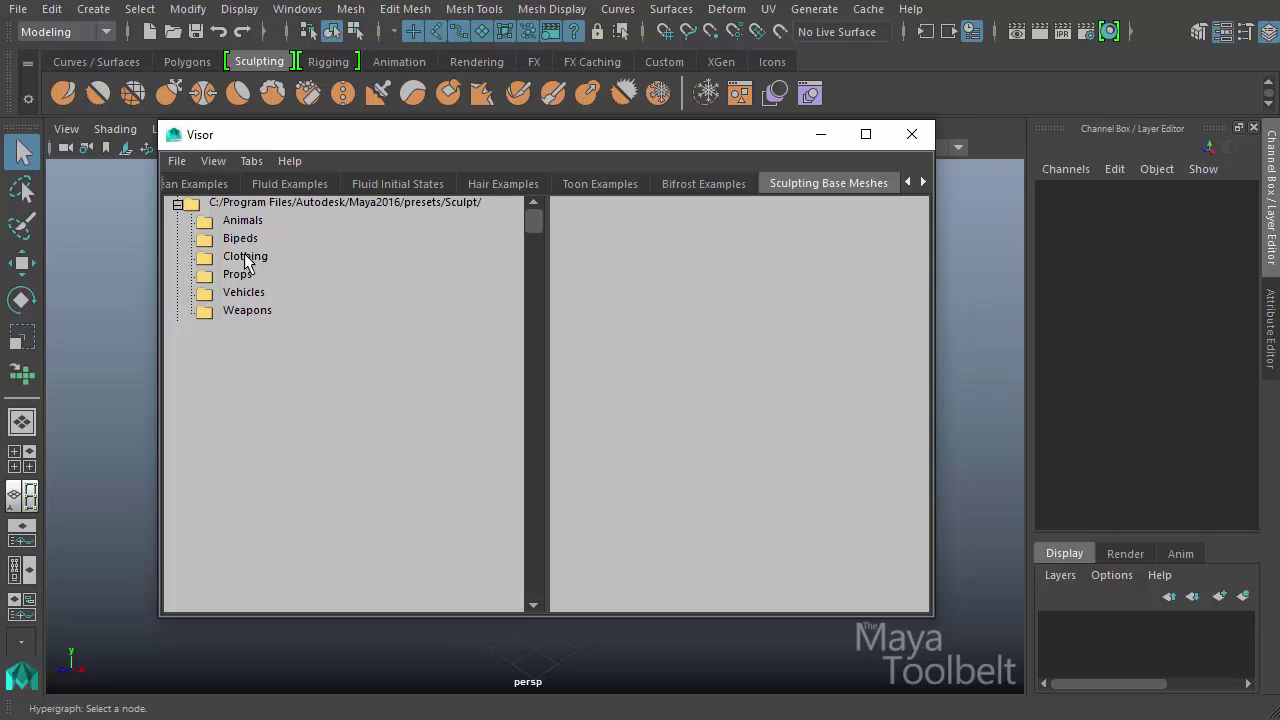
left_click(249, 312)
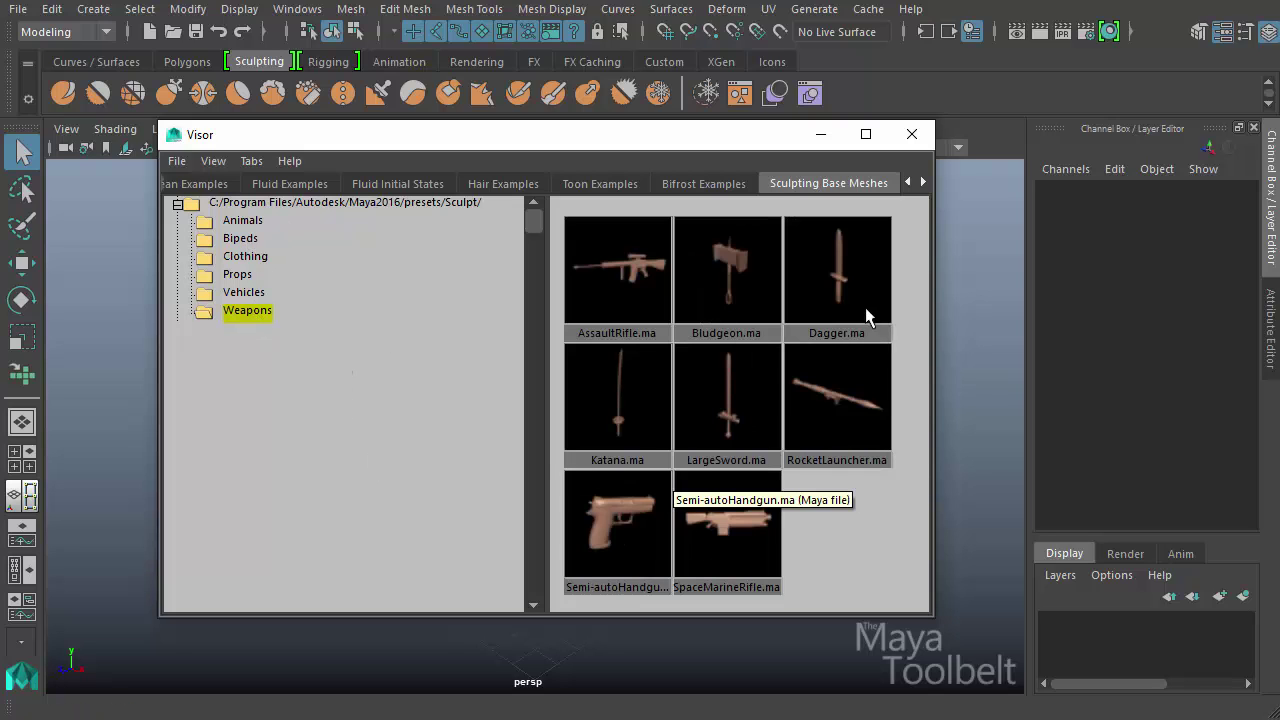
left_click(629, 529)
right_click(620, 510)
left_click(686, 520)
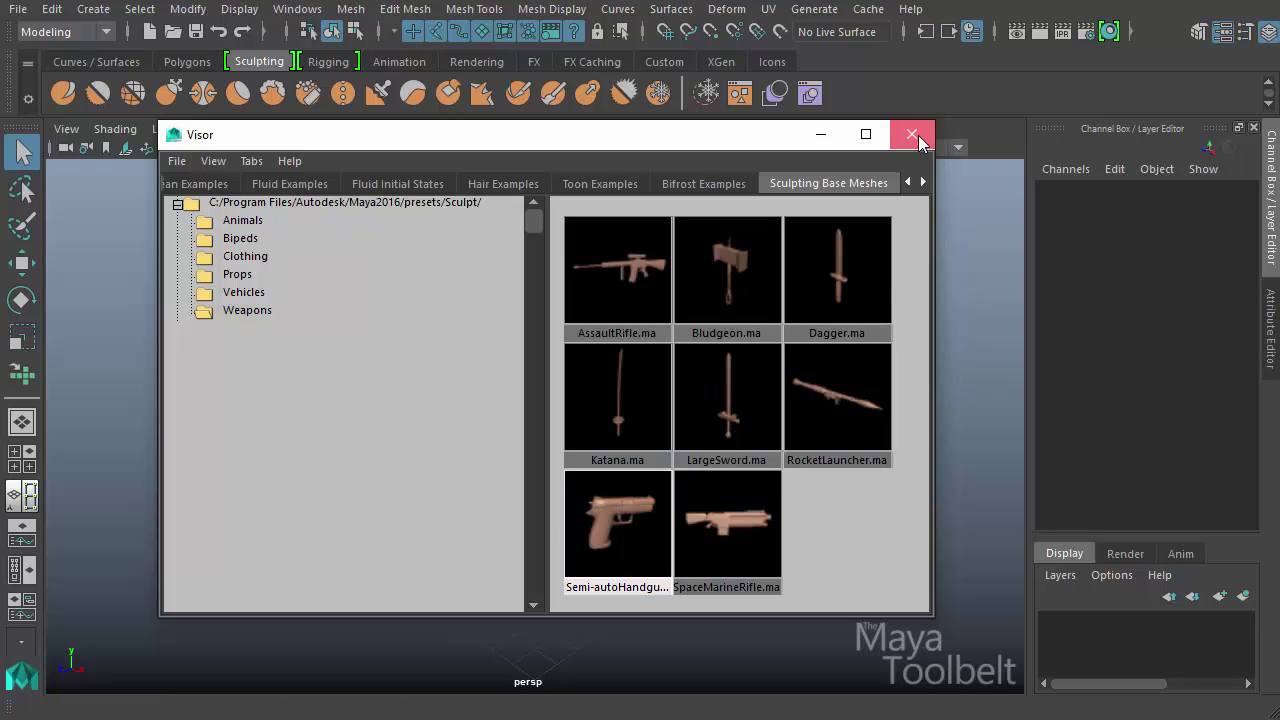
left_click(912, 134)
Hide the viewport grid around the imported pistol
left_click(628, 323)
left_click_drag(663, 360, 855, 368, "alt")
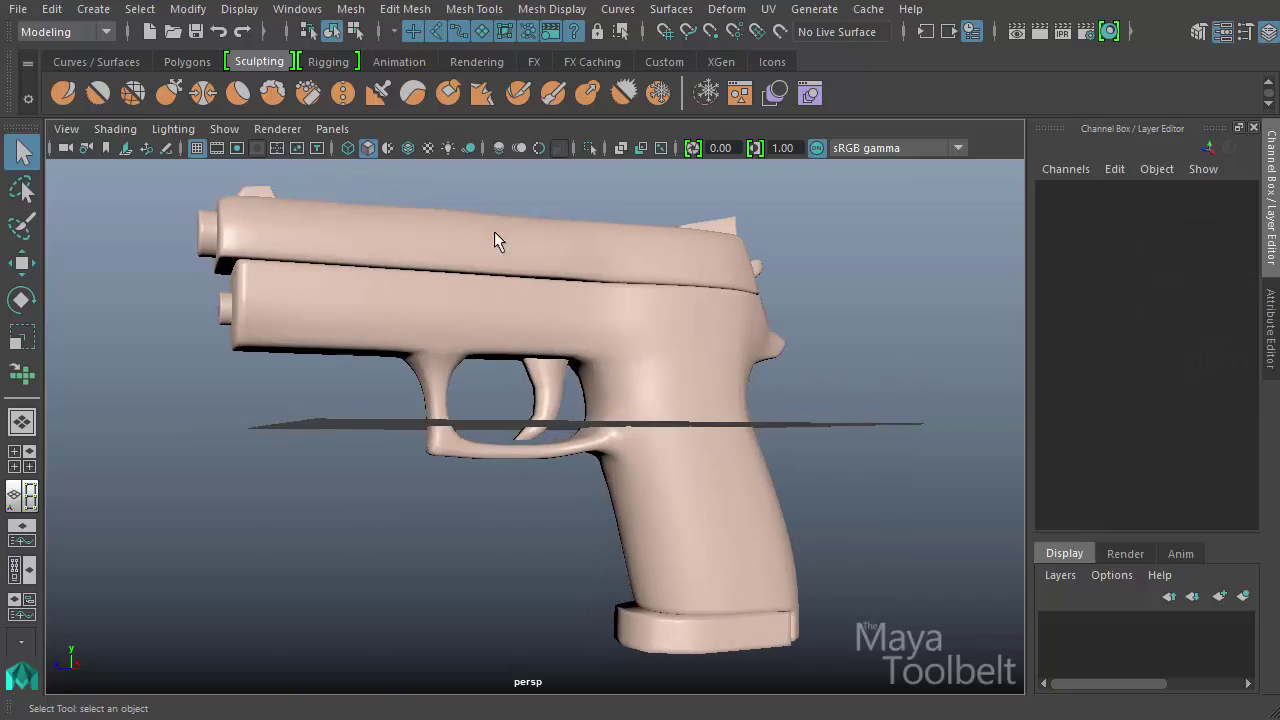
left_click(198, 148)
left_click_drag(433, 285, 650, 322, "alt")
Select the pistol mesh and display its UV layout in the UV Editor
left_click(610, 350)
left_click(827, 359)
left_click_drag(827, 359, 695, 367, "alt")
left_click(695, 367)
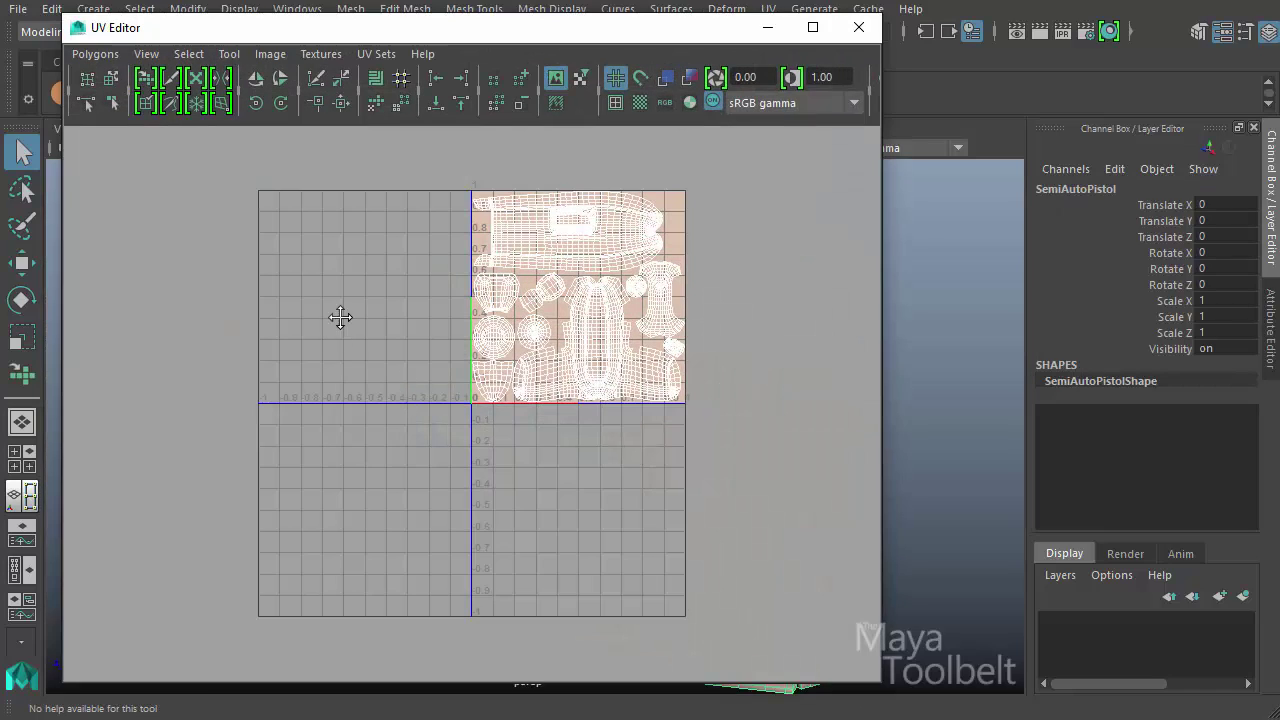
middle_click_drag(326, 354, 276, 454, "alt")
right_click_drag(340, 458, 686, 489, "alt")
middle_click_drag(660, 480, 611, 456, "alt")
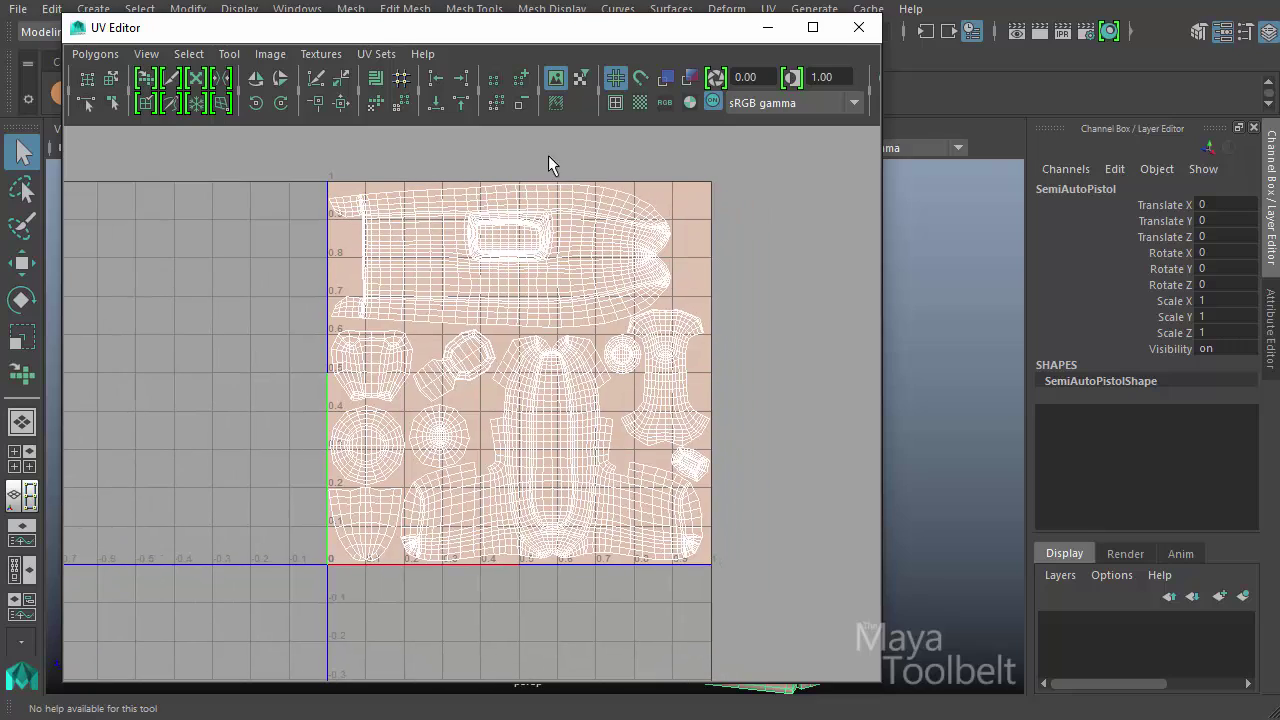
Turn off the texture image display behind the pistol's UV shells
left_click(558, 80)
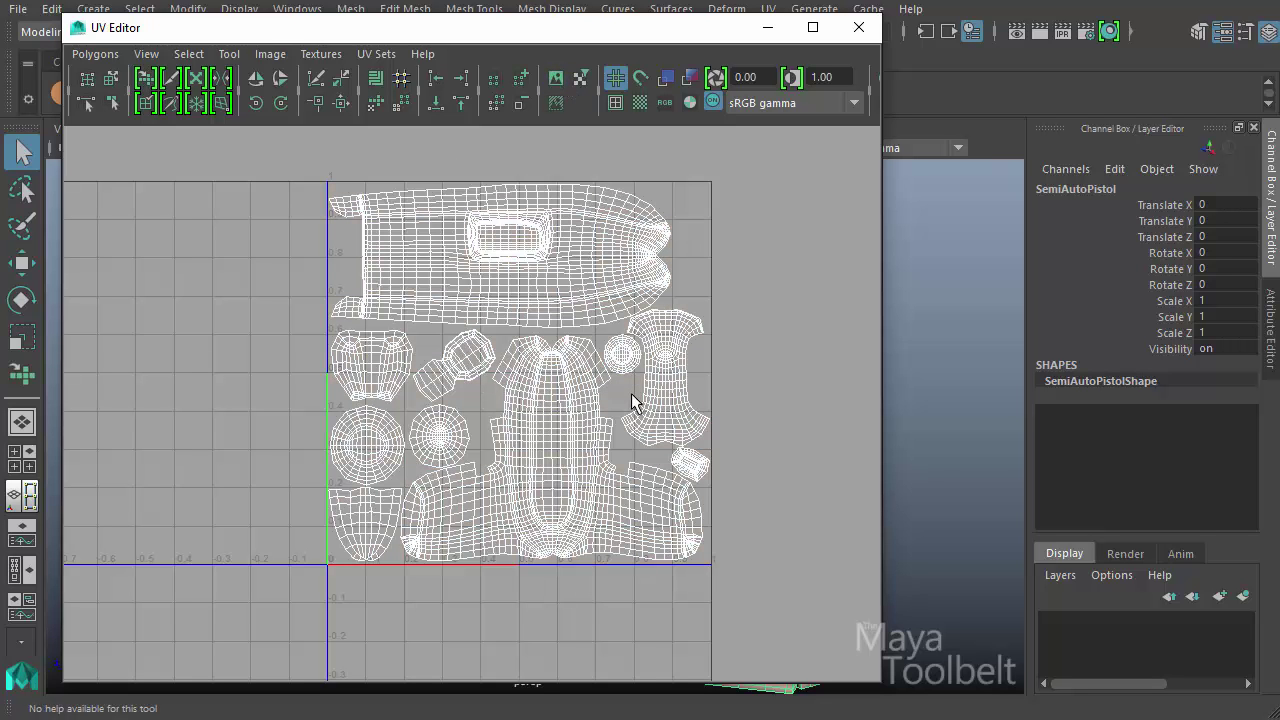
left_click(556, 80)
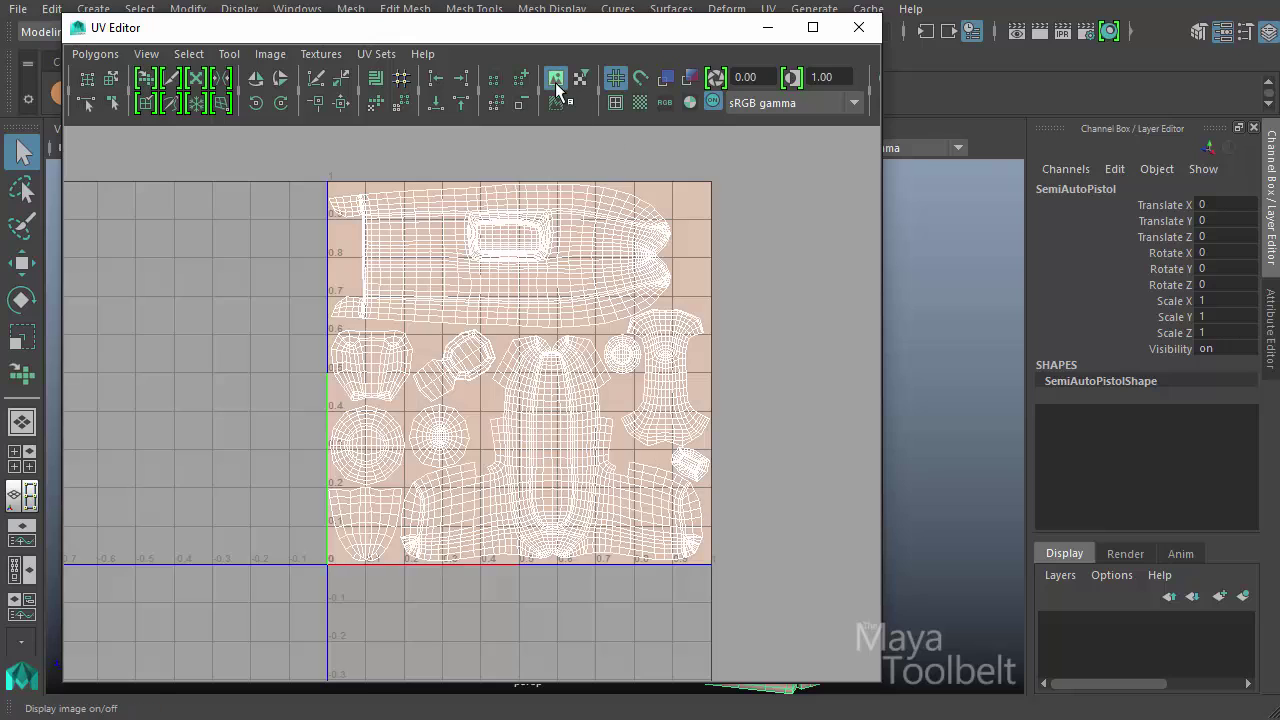
left_click(556, 80)
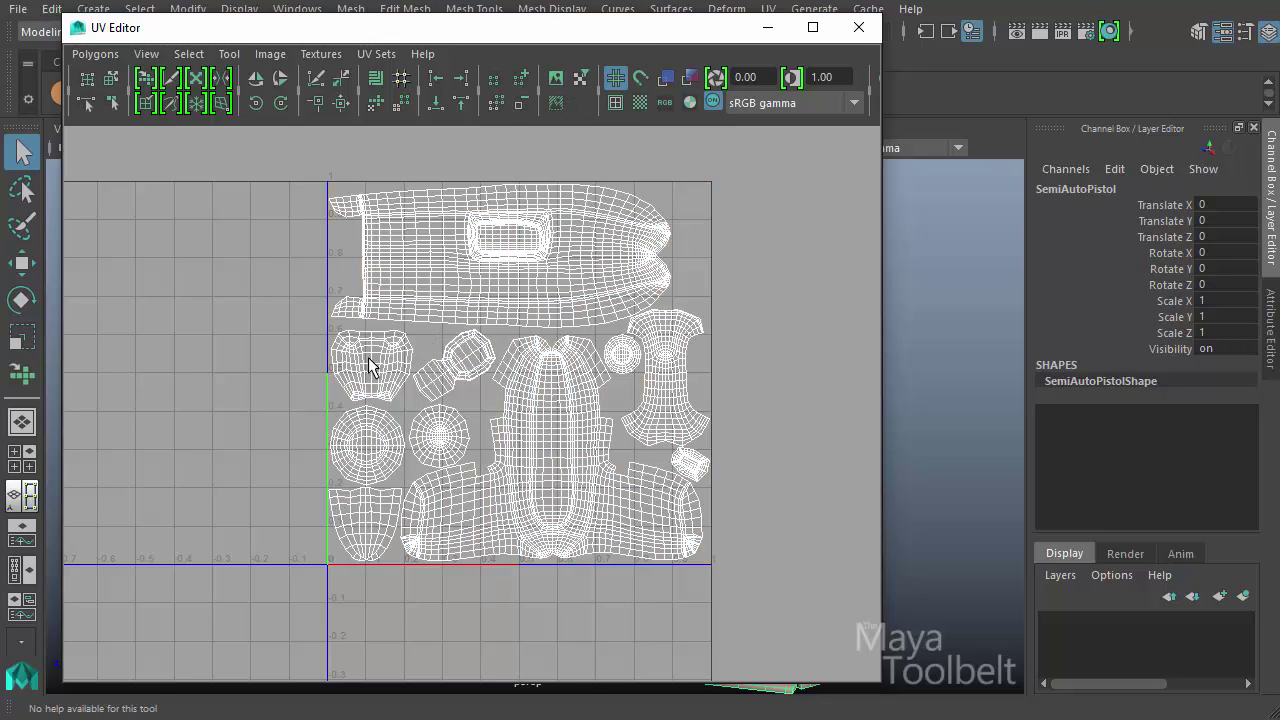
Examine the pistol's UV shells up close for uneven spacing and layout across the UV space
middle_click_drag(369, 358, 296, 379, "alt")
right_click_drag(296, 379, 1170, 531, "alt")
middle_click_drag(420, 342, 931, 565, "alt")
middle_click_drag(641, 304, 491, 580, "alt")
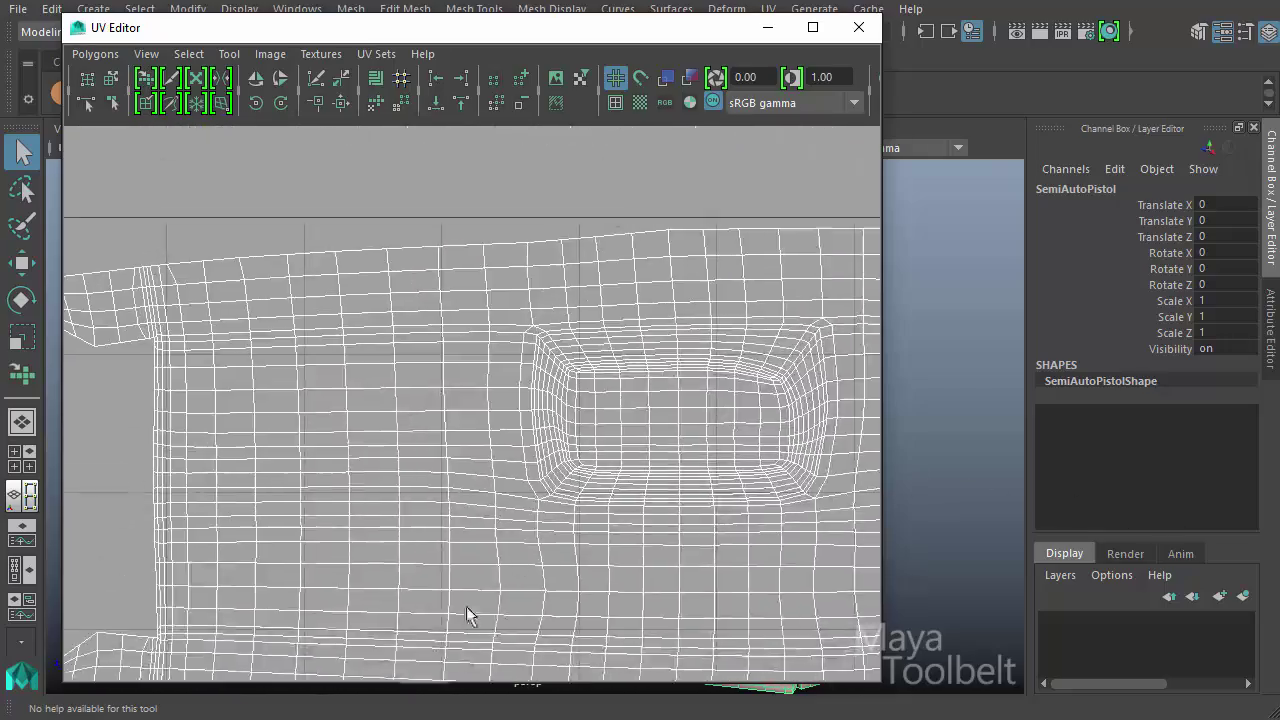
middle_click_drag(783, 534, 294, 466, "alt")
middle_click_drag(640, 571, 605, 278, "alt")
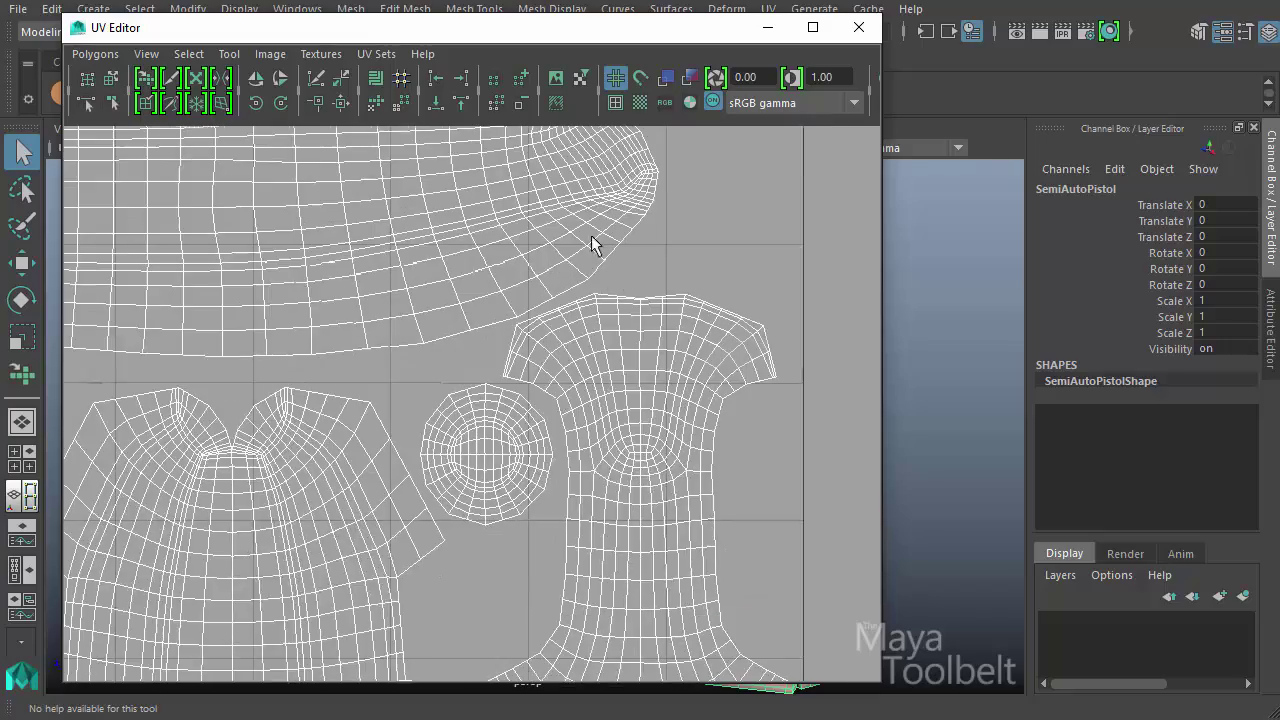
right_click_drag(740, 500, 308, 543, "alt")
middle_click_drag(308, 560, 630, 207, "alt")
right_click_drag(641, 252, 543, 443, "alt")
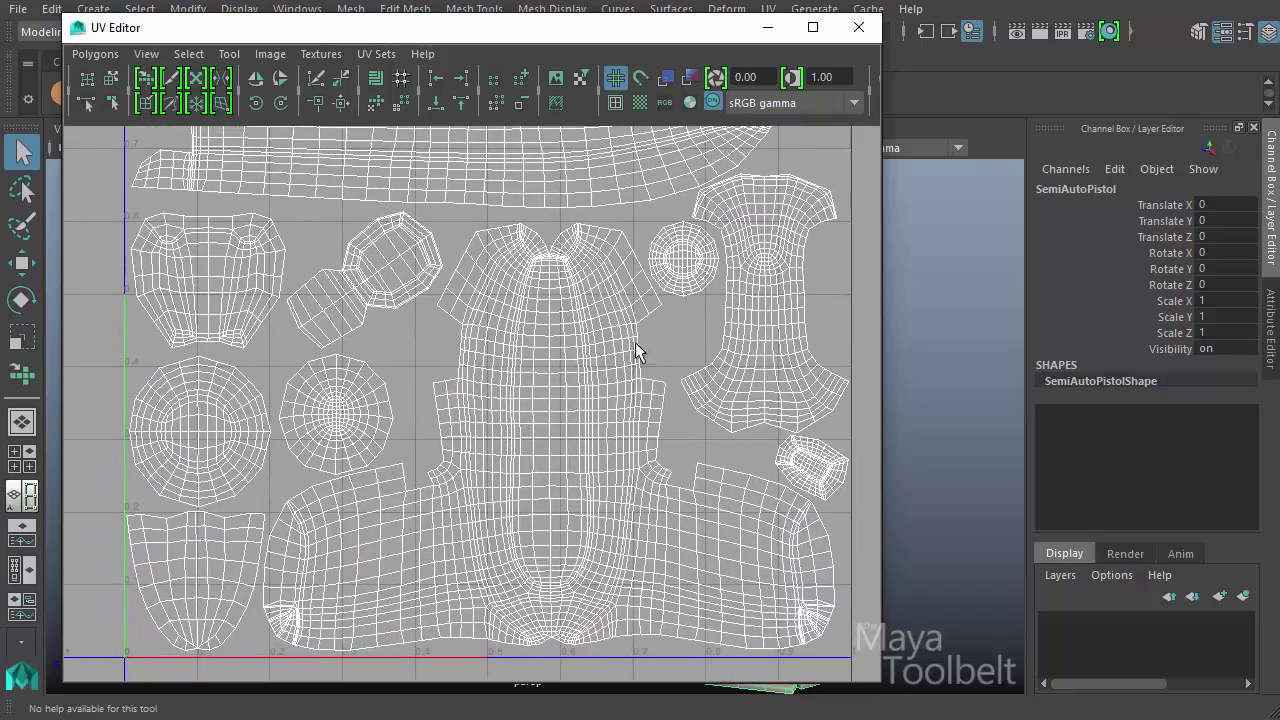
middle_click_drag(634, 354, 703, 400, "alt")
right_click_drag(703, 400, 563, 362, "alt")
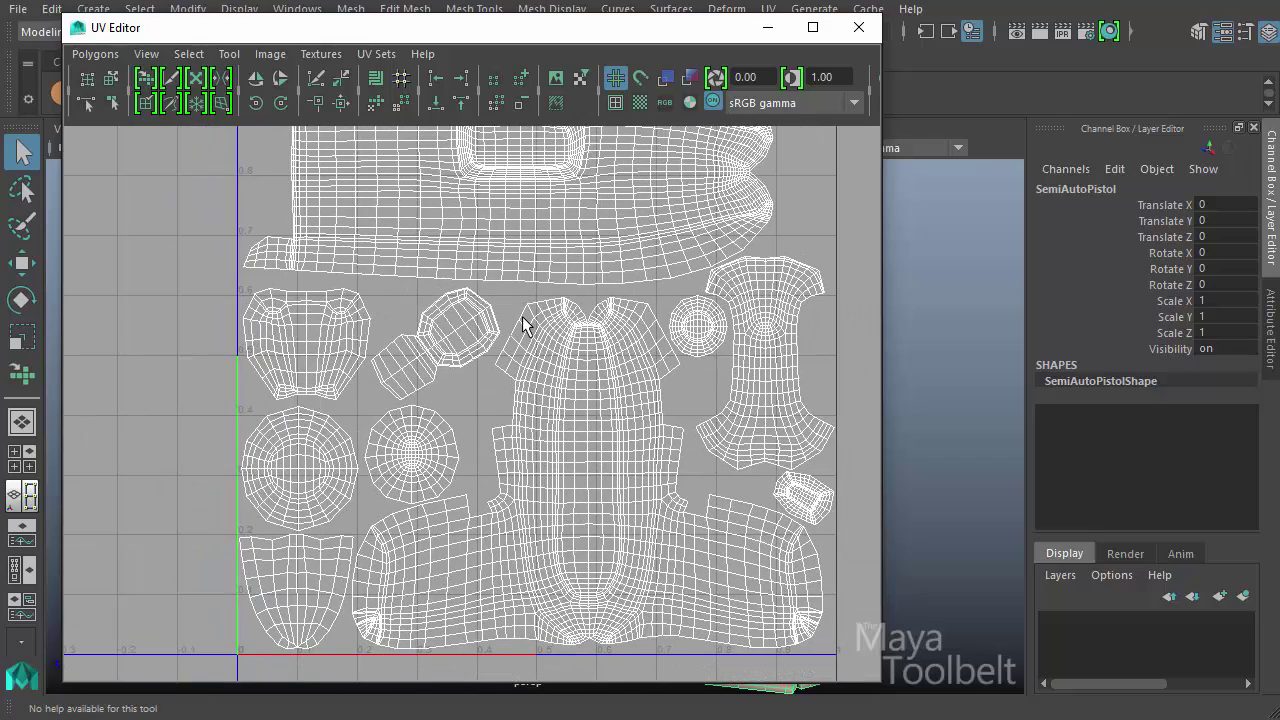
middle_click_drag(477, 326, 476, 374, "alt")
scroll(476, 374, "down", 2)
middle_click_drag(407, 342, 376, 330, "alt")
right_click_drag(376, 330, 569, 371, "alt")
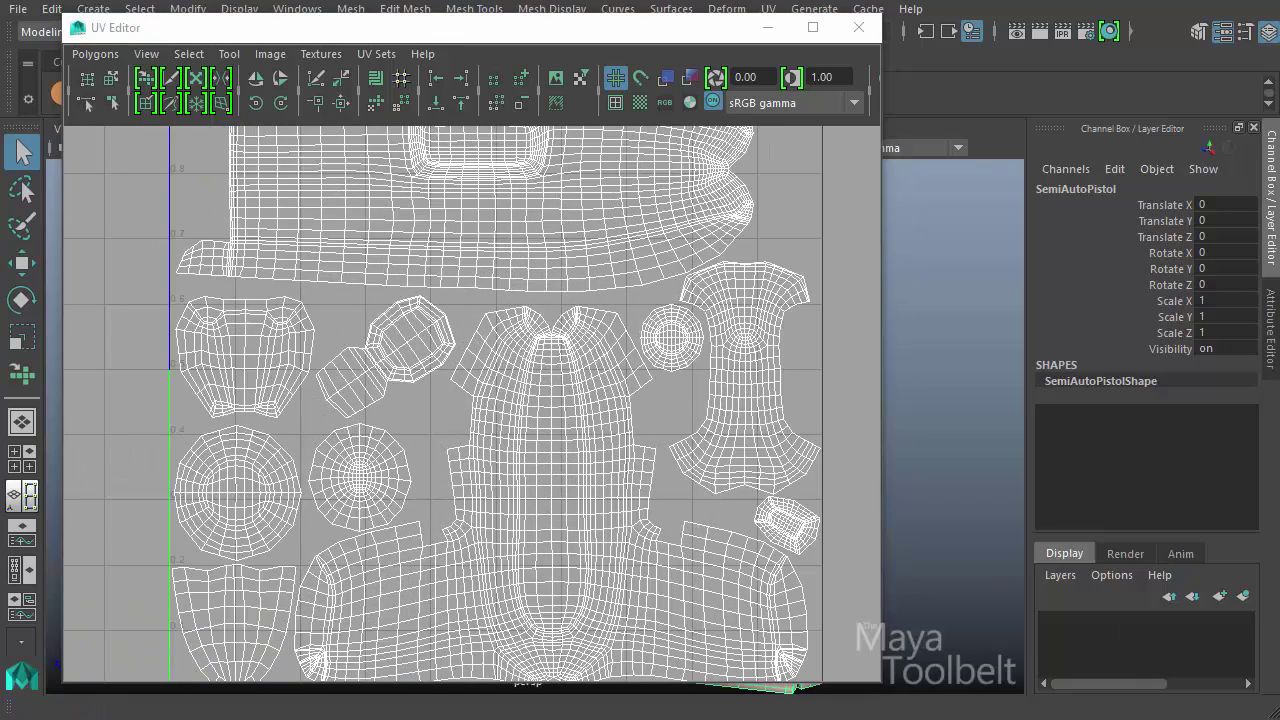
Activate the Unfold UV Tool with its settings, and arrange the settings window beside a narrowed UV Editor
left_click(230, 54)
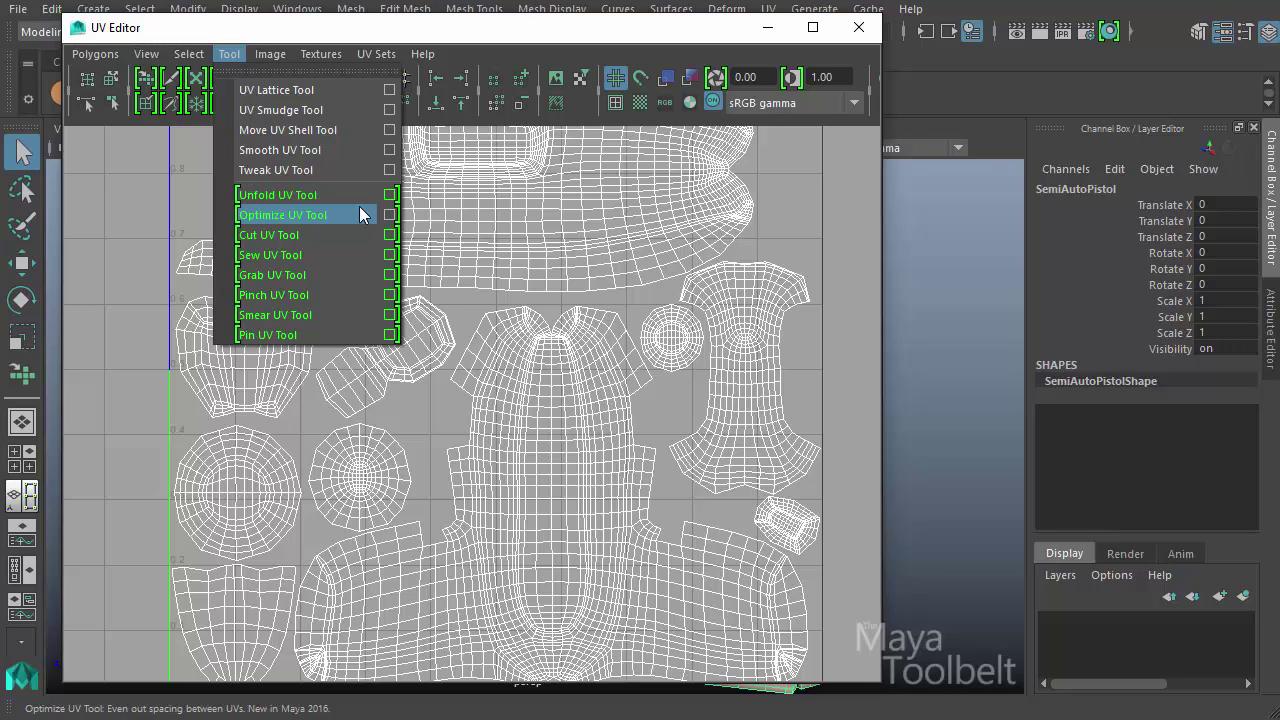
left_click(390, 194)
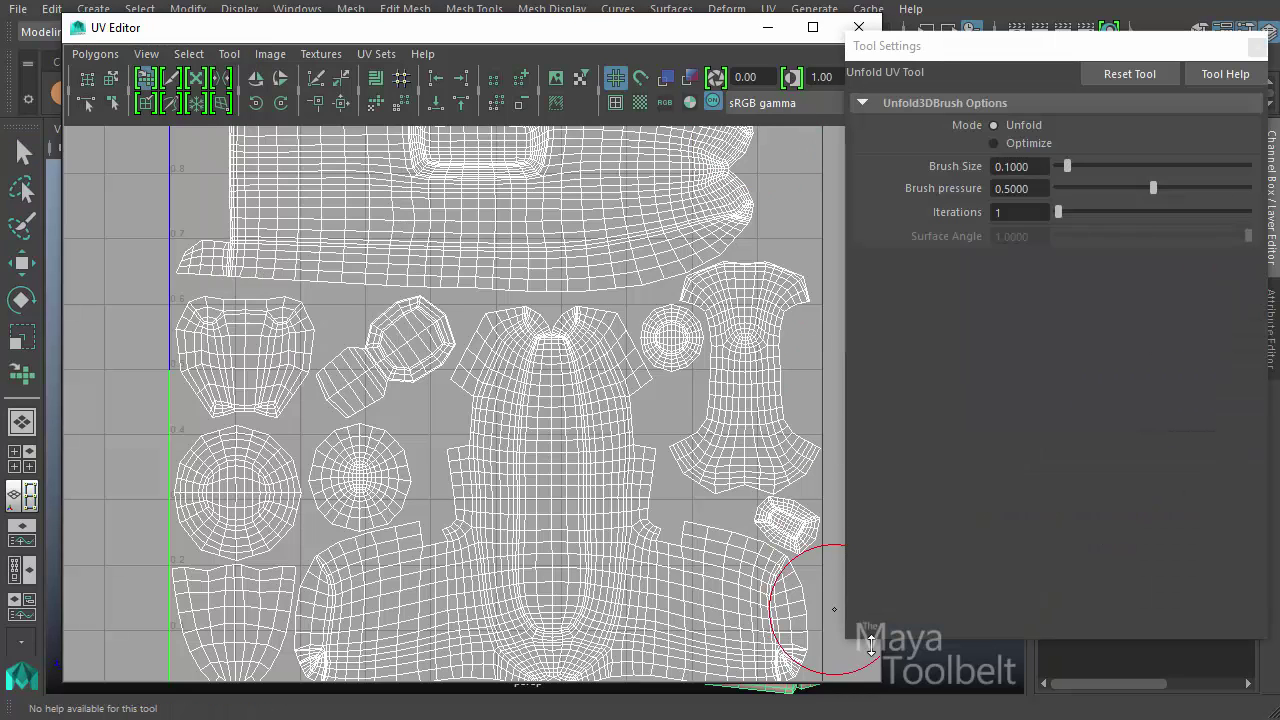
left_click_drag(881, 660, 832, 664)
left_click_drag(997, 58, 988, 56)
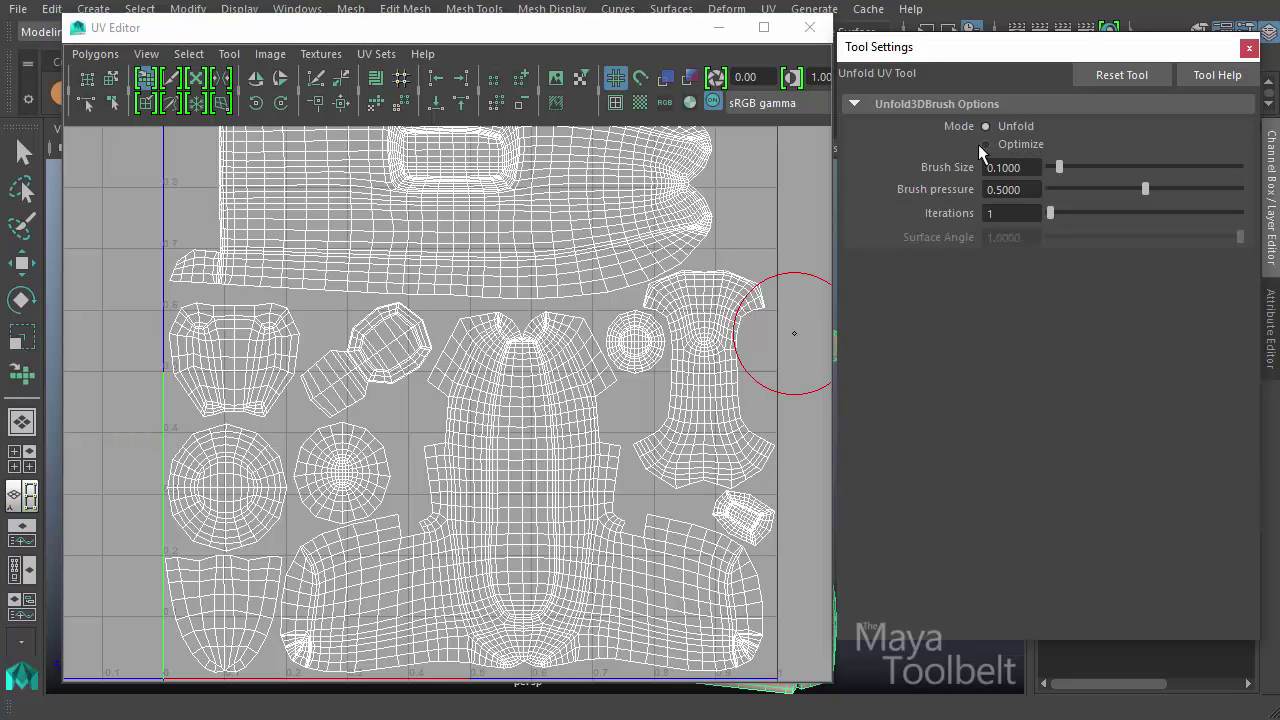
Compare the Unfold and Optimize brush modes and the options each one offers in the tool settings
left_click(229, 55)
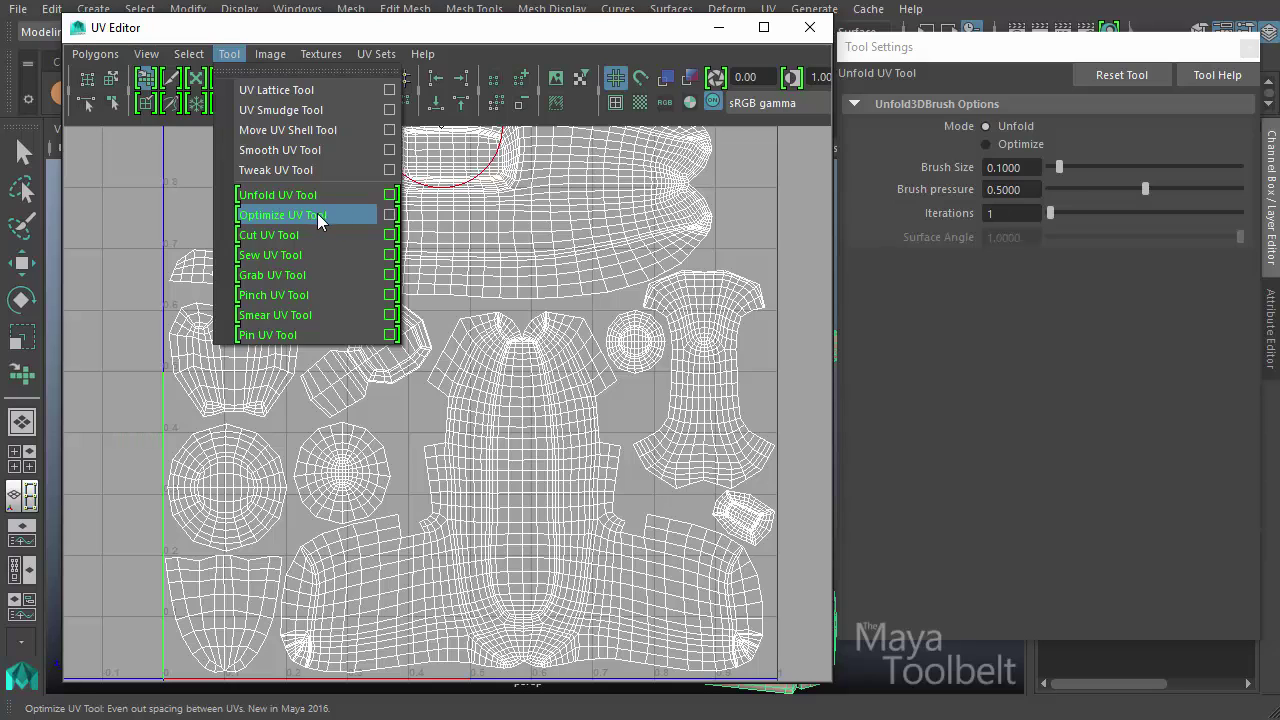
left_click(976, 78)
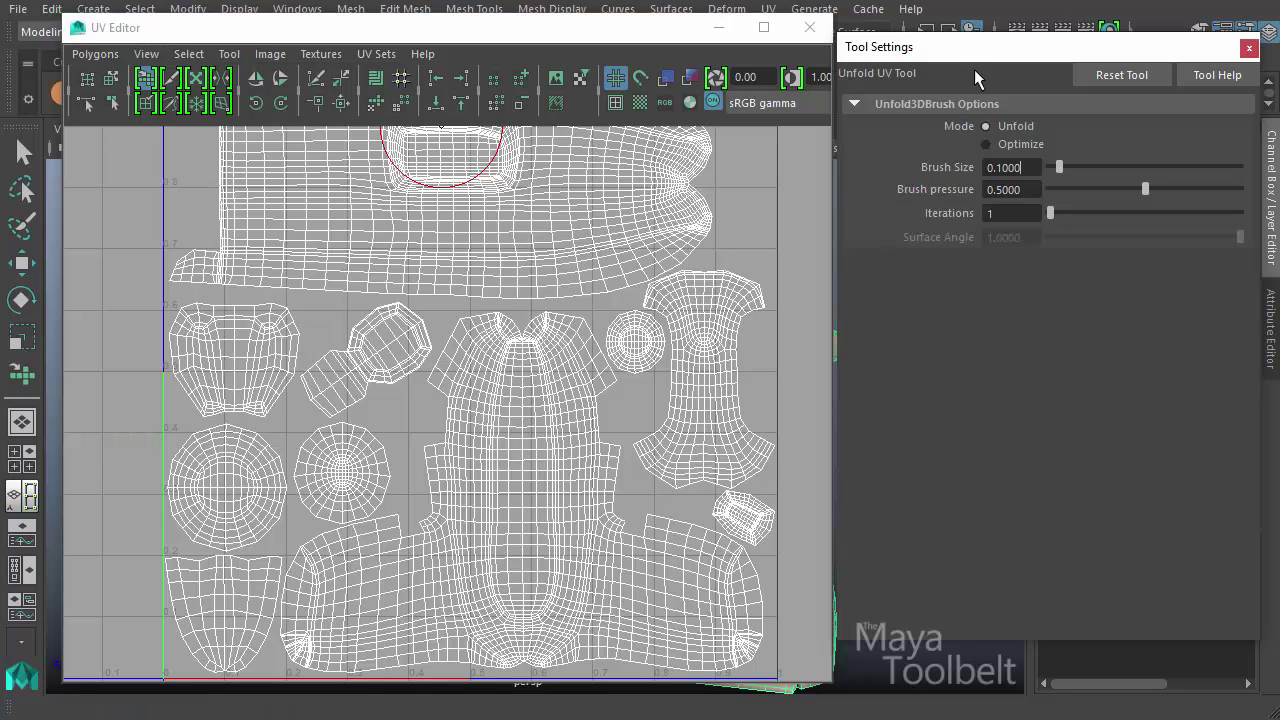
left_click(999, 144)
left_click(1009, 125)
left_click(1011, 143)
left_click(1018, 126)
left_click(1011, 144)
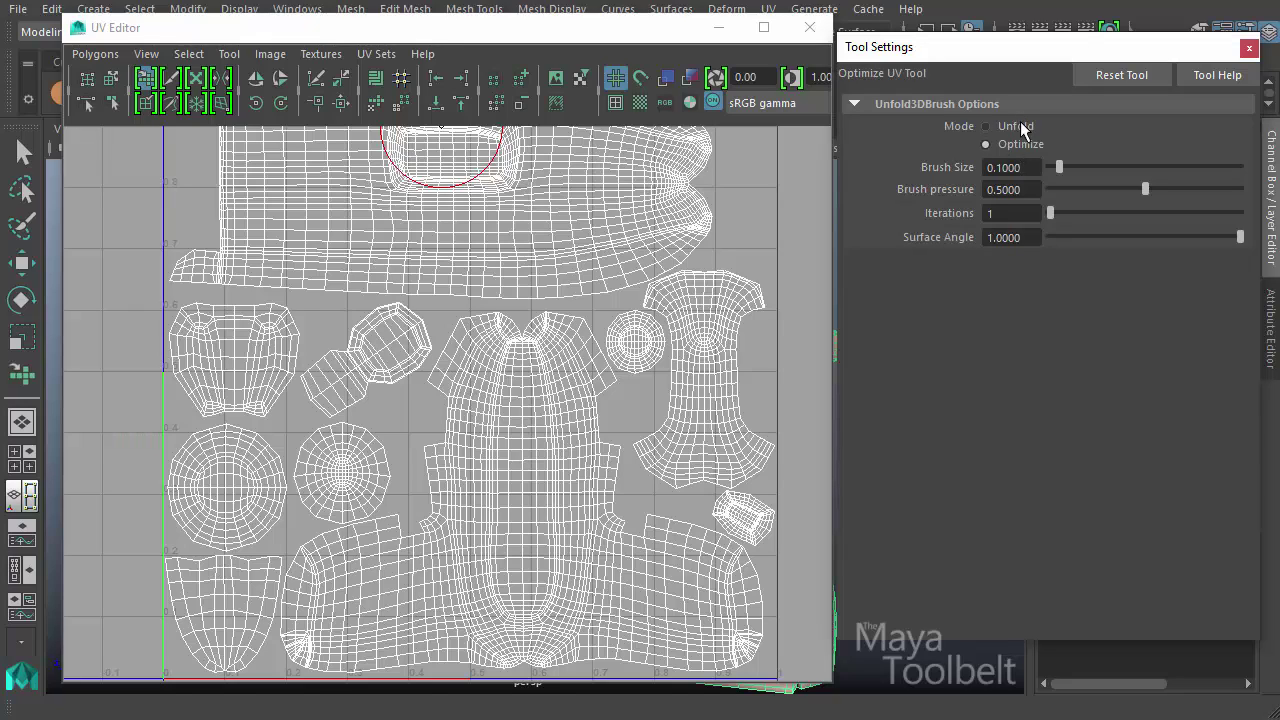
left_click(1019, 127)
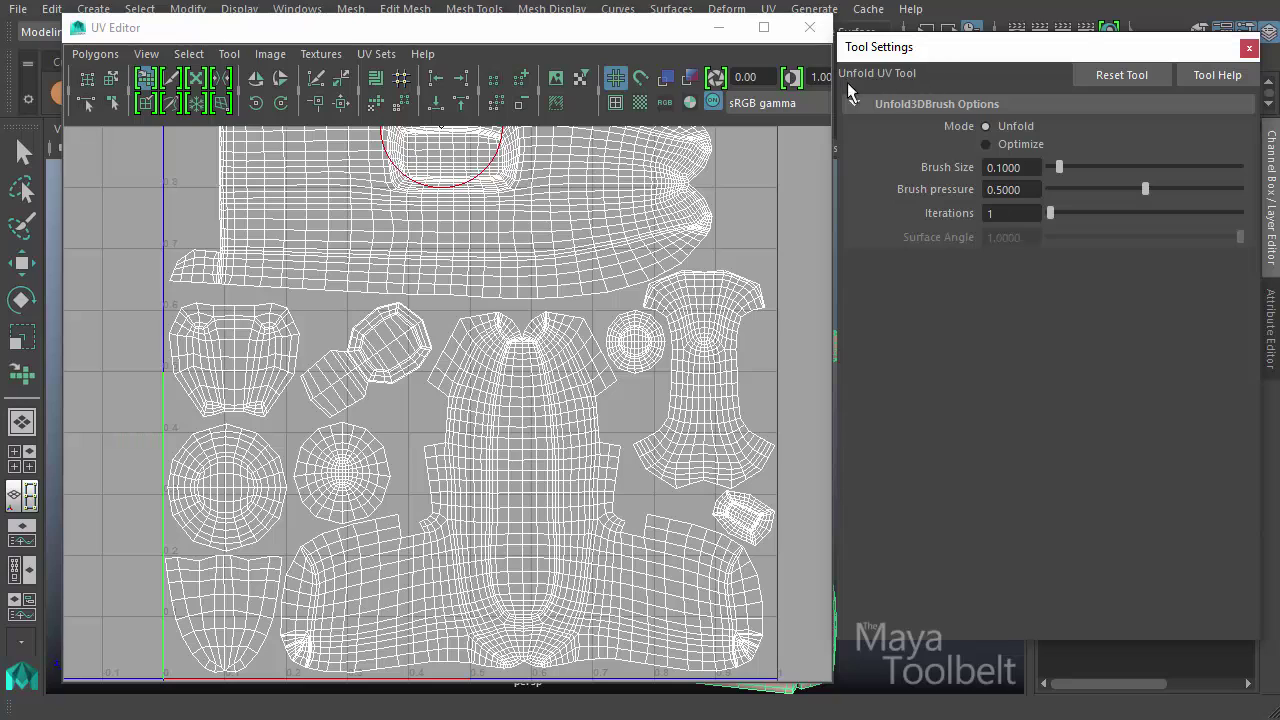
left_click(1020, 145)
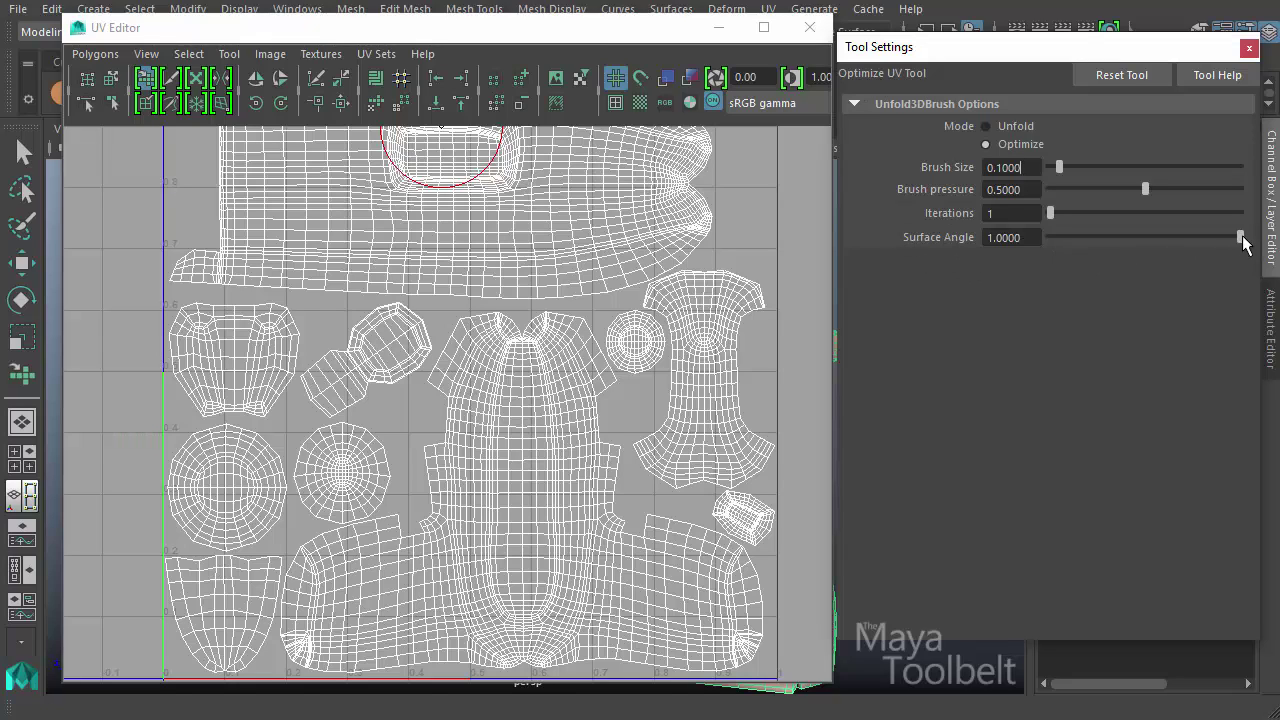
left_click(1020, 127)
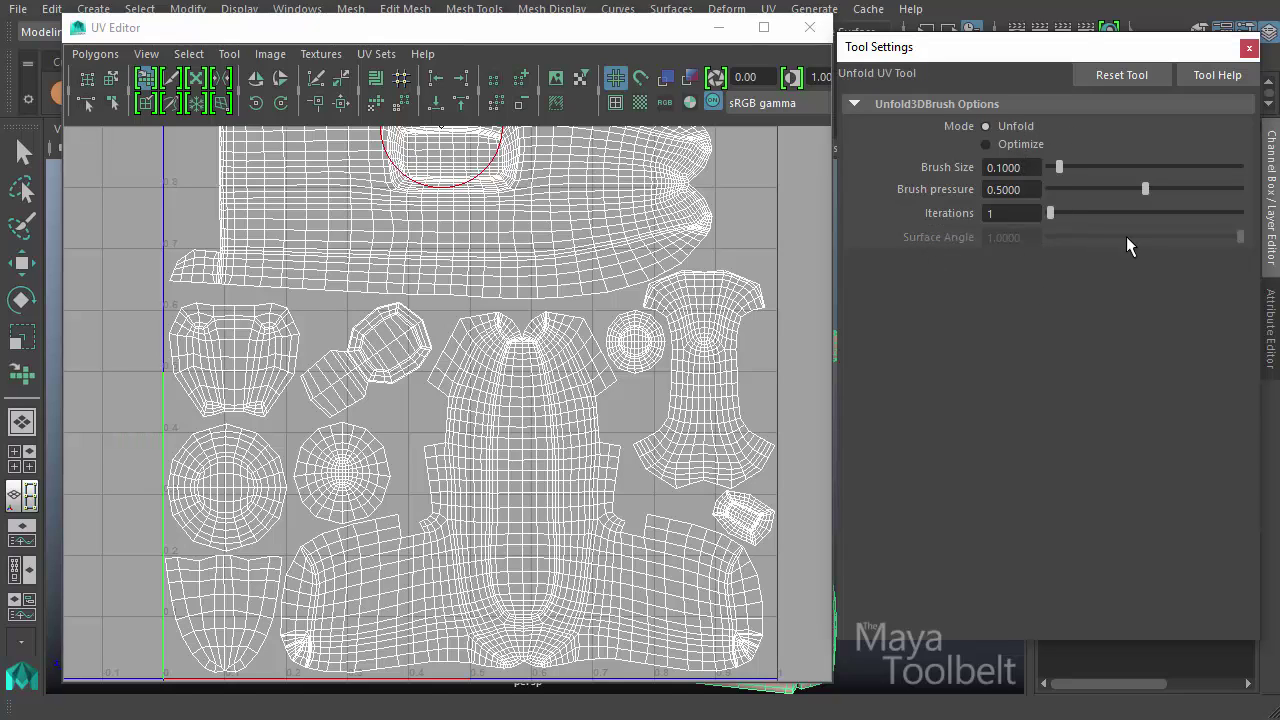
left_click(1027, 142)
left_click(1029, 129)
left_click(1036, 145)
left_click(1023, 127)
left_click(1014, 144)
left_click(1017, 128)
left_click(1028, 141)
left_click(1030, 129)
Open the Optimize UV Tool's settings and check how its brush mode switches between Unfold and Optimize
left_click(229, 54)
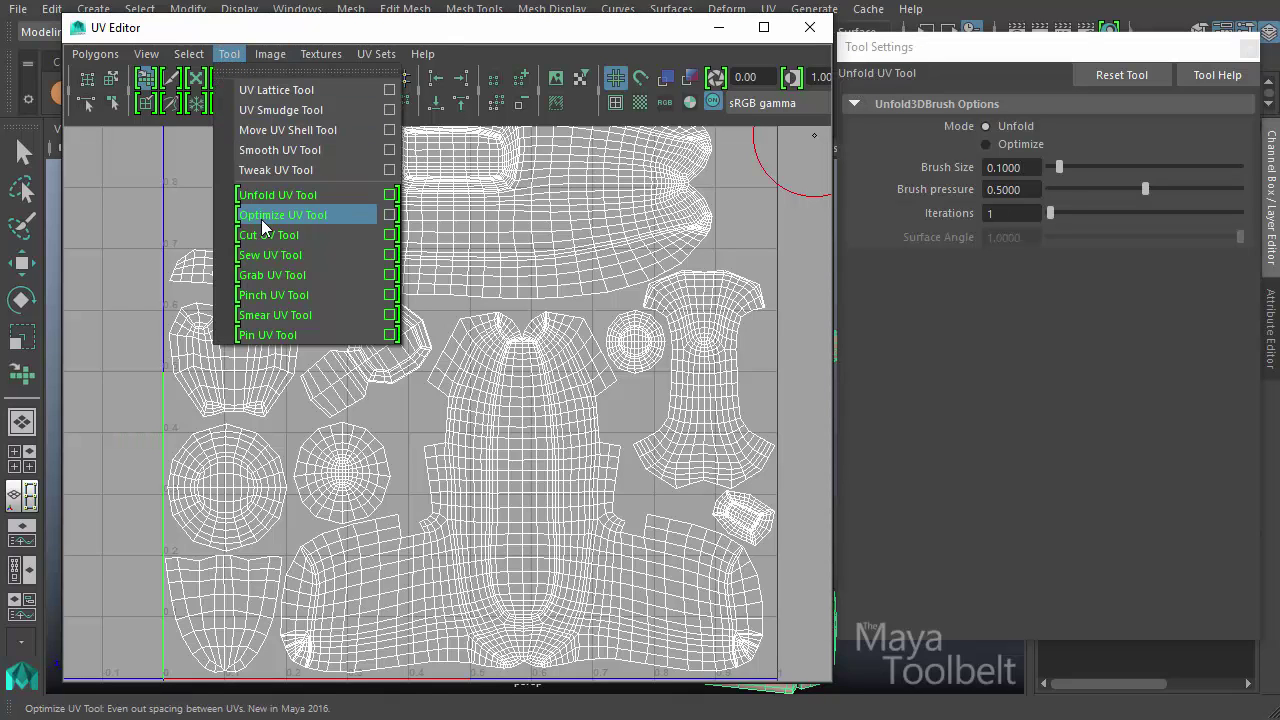
left_click(389, 215)
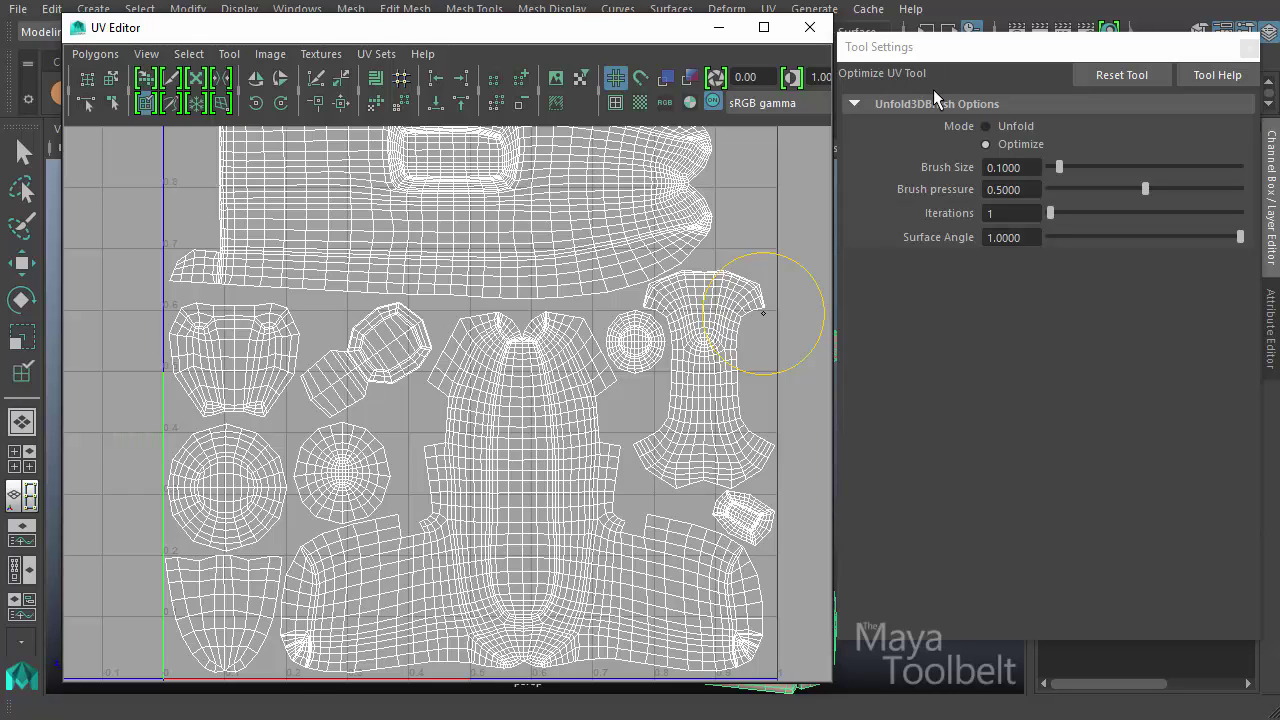
left_click(1000, 128)
left_click(1022, 145)
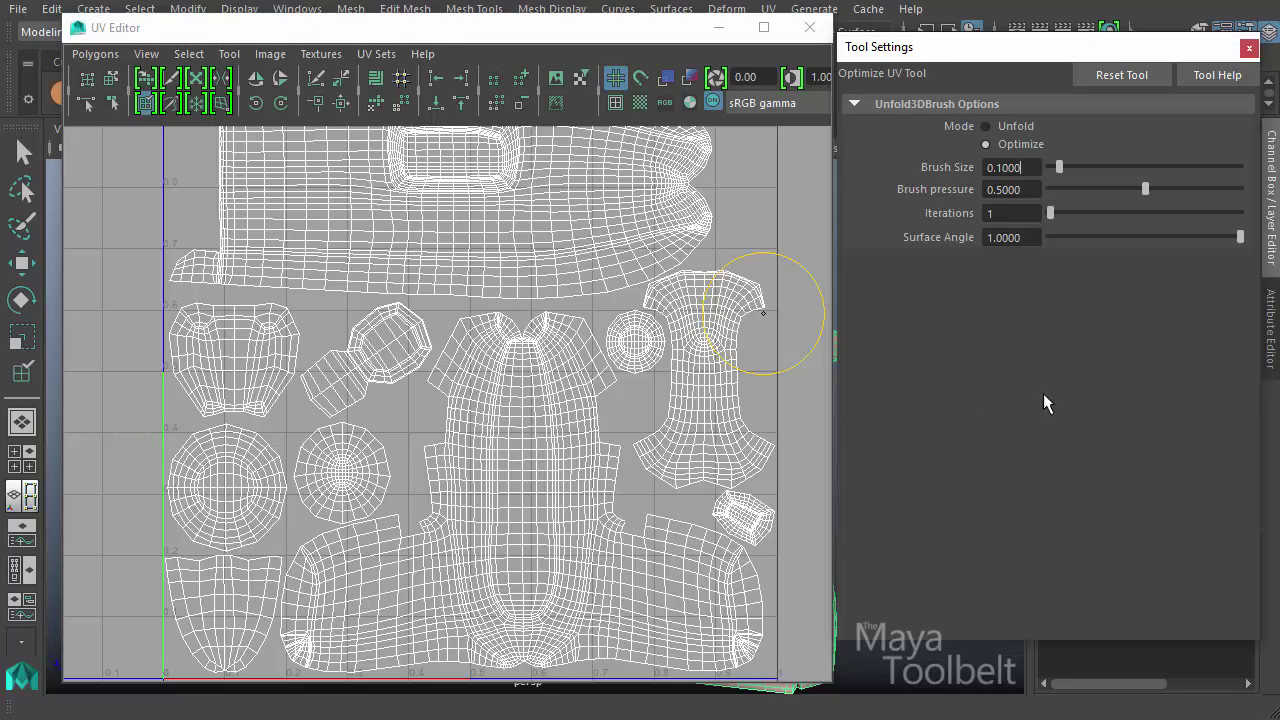
Switch the brush to Unfold mode and shrink it to about 0.042 over the large shell's rectangular recess
left_click(1028, 126)
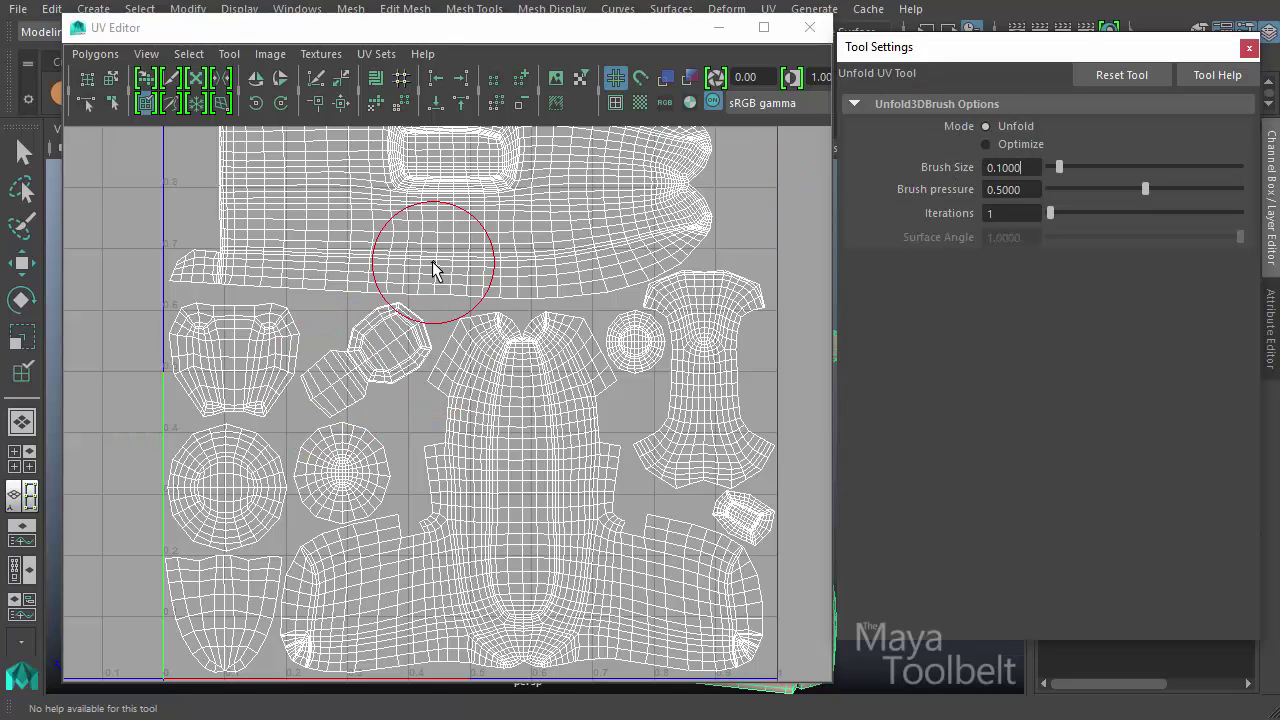
middle_click_drag(432, 267, 423, 484, "alt")
right_click_drag(417, 477, 1040, 566, "alt")
middle_click_drag(500, 430, 525, 375, "alt")
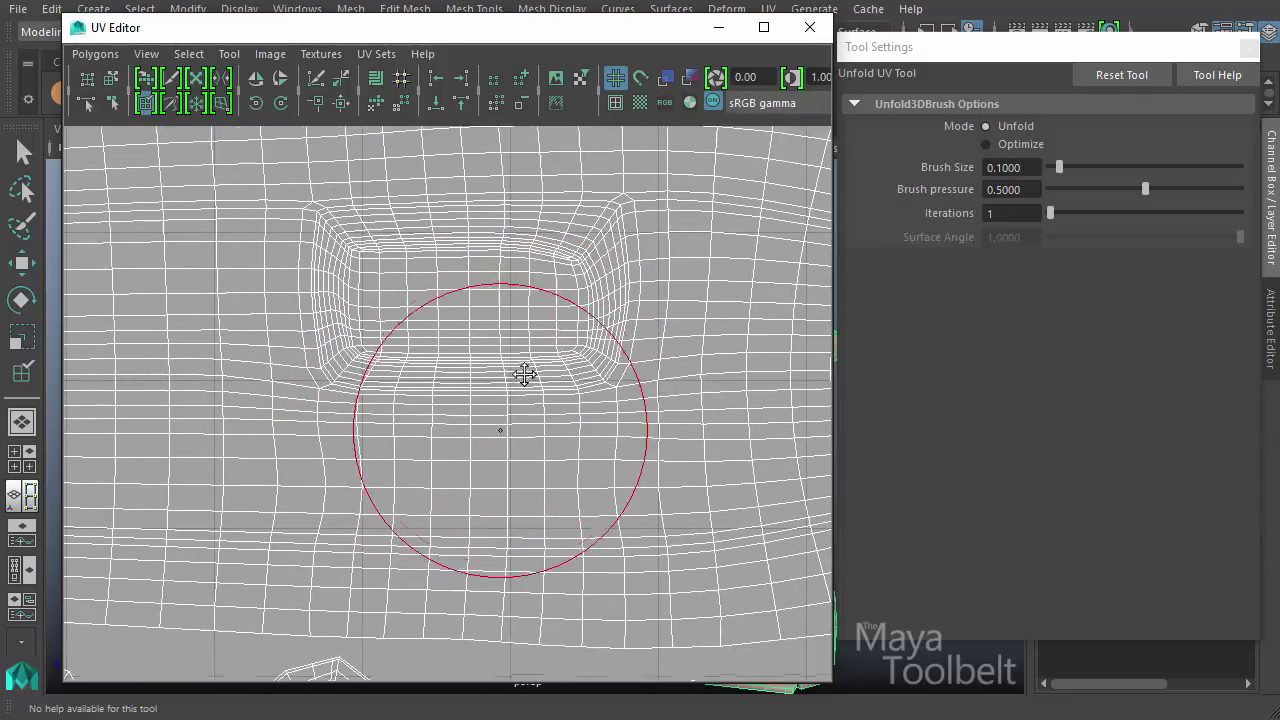
middle_click_drag(551, 277, 549, 372, "alt")
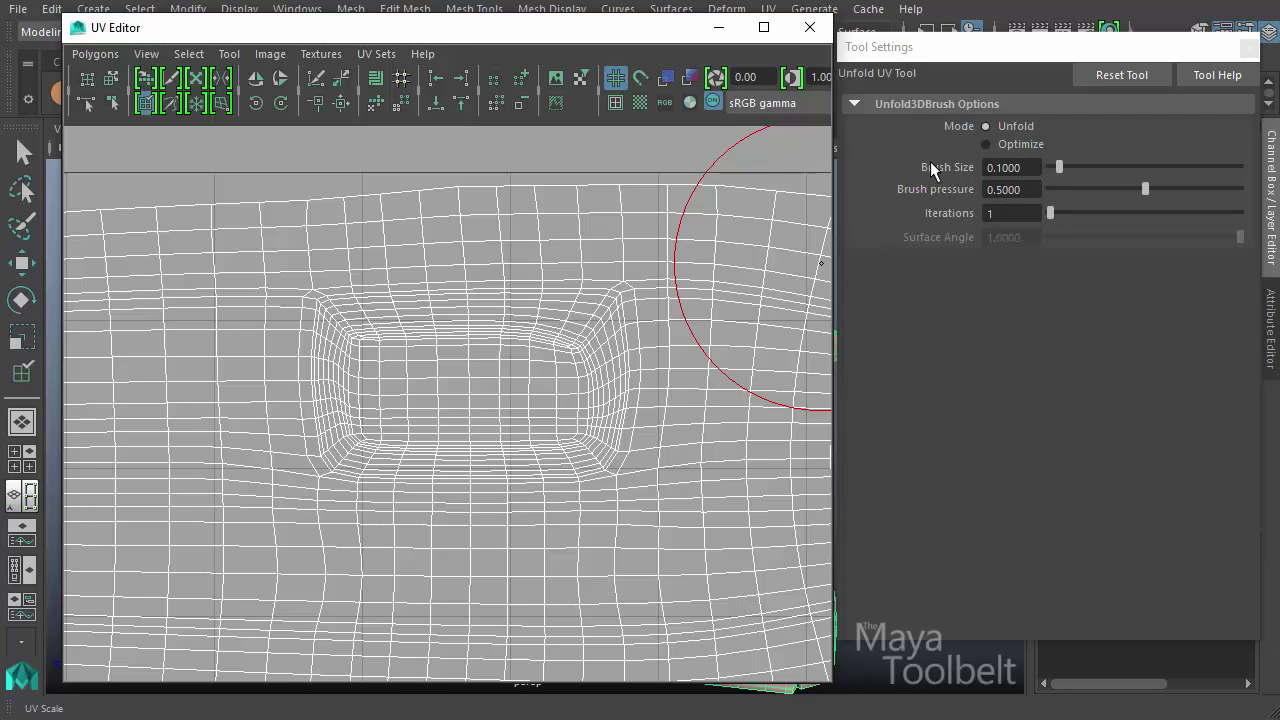
key("b")
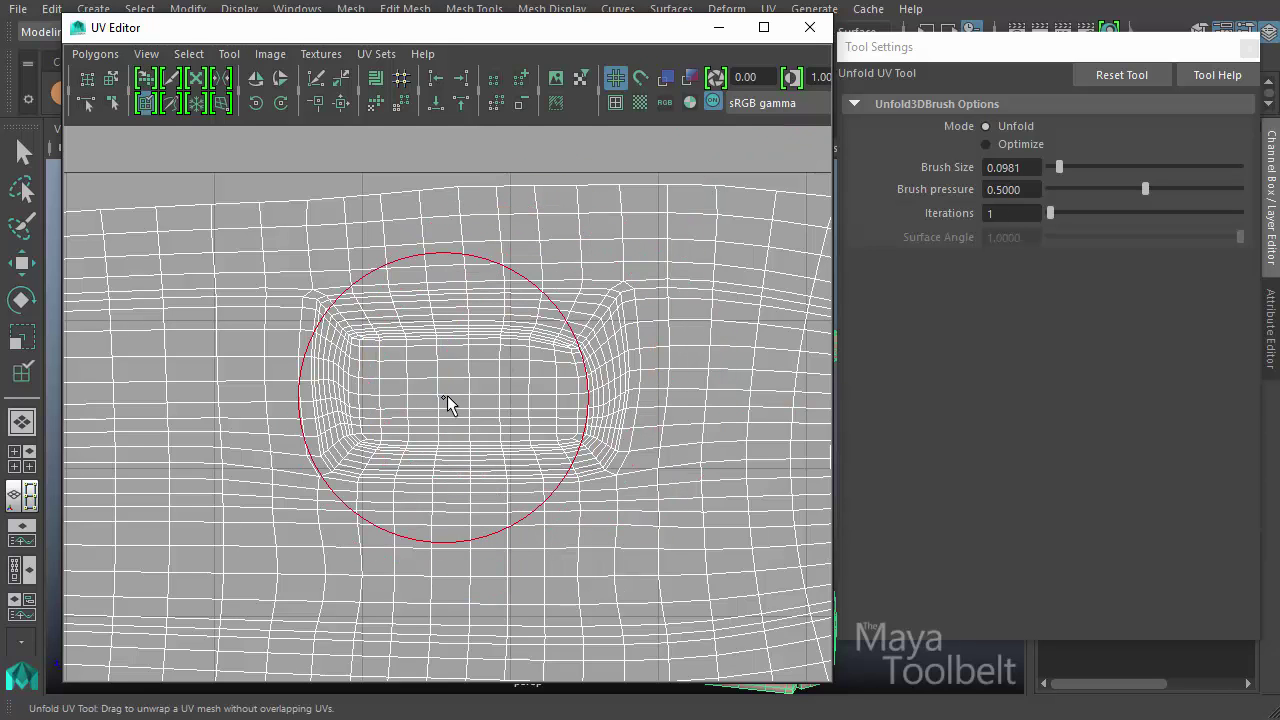
mouse_move(491, 378)
left_mouse_down()
mouse_move(362, 383)
mouse_move(463, 391)
mouse_move(406, 429)
mouse_move(477, 385)
mouse_move(371, 392)
mouse_move(465, 373)
mouse_move(425, 385)
mouse_move(441, 388)
mouse_move(450, 382)
mouse_move(402, 376)
left_mouse_up()
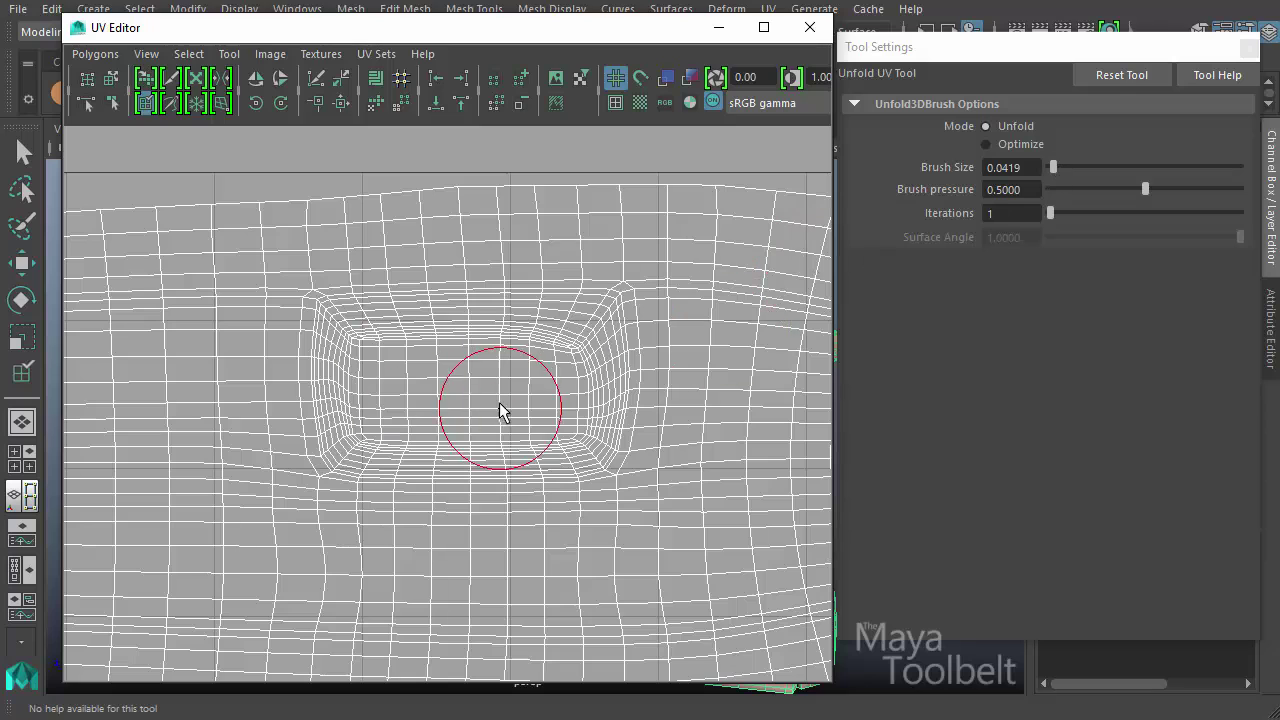
left_click_drag(633, 278, 637, 332)
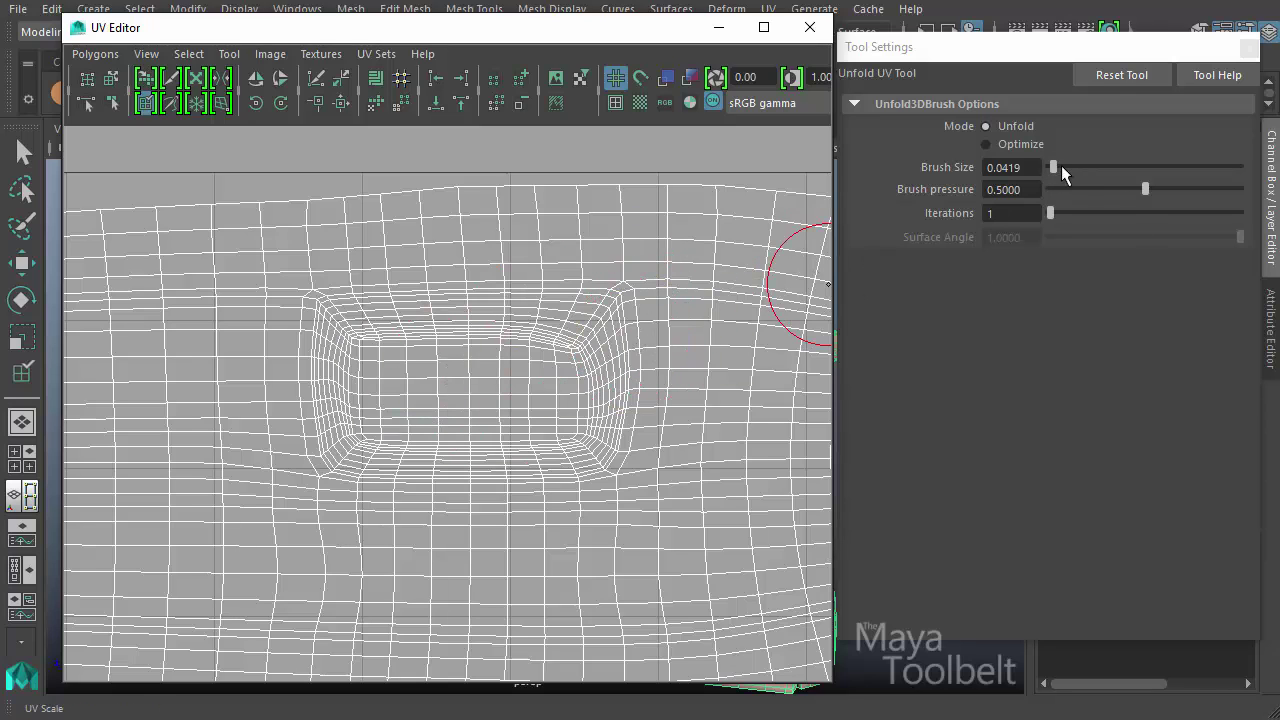
Reduce the Unfold brush size to 0, and enlarge it again to about 0.045
mouse_move(1062, 172)
left_mouse_down()
mouse_move(1126, 172)
mouse_move(1059, 174)
left_mouse_up()
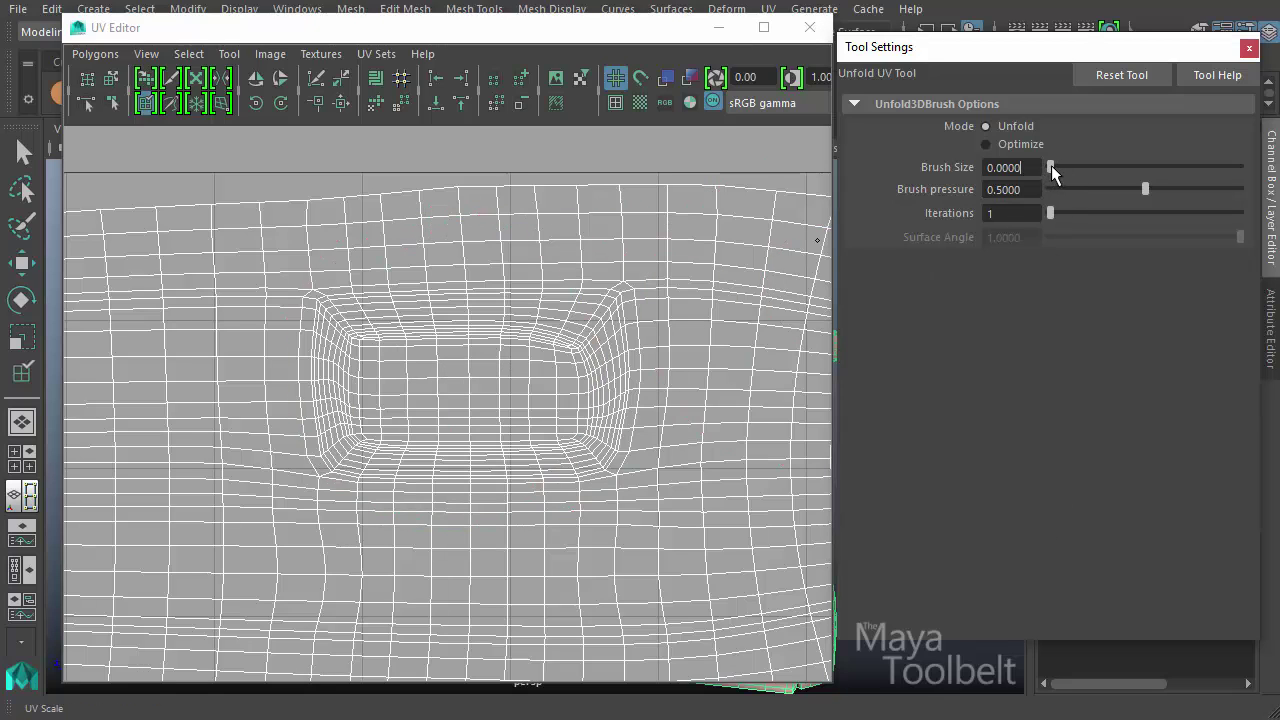
key("b")
mouse_move(483, 388)
left_mouse_down()
mouse_move(451, 401)
mouse_move(490, 398)
left_mouse_up()
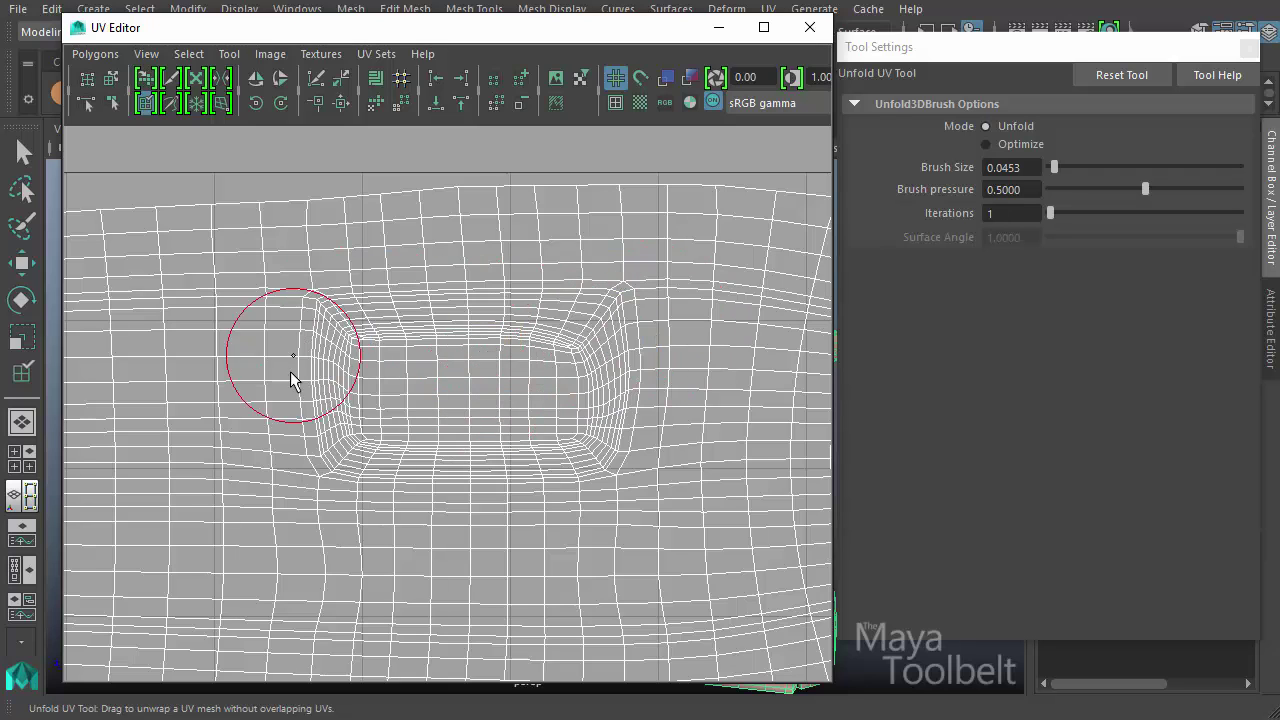
Unfold the UVs around the large shell's rectangular recess and along its upper edge with brush strokes
mouse_move(293, 400)
left_mouse_down()
mouse_move(711, 366)
mouse_move(606, 409)
mouse_move(660, 251)
mouse_move(557, 291)
left_mouse_up()
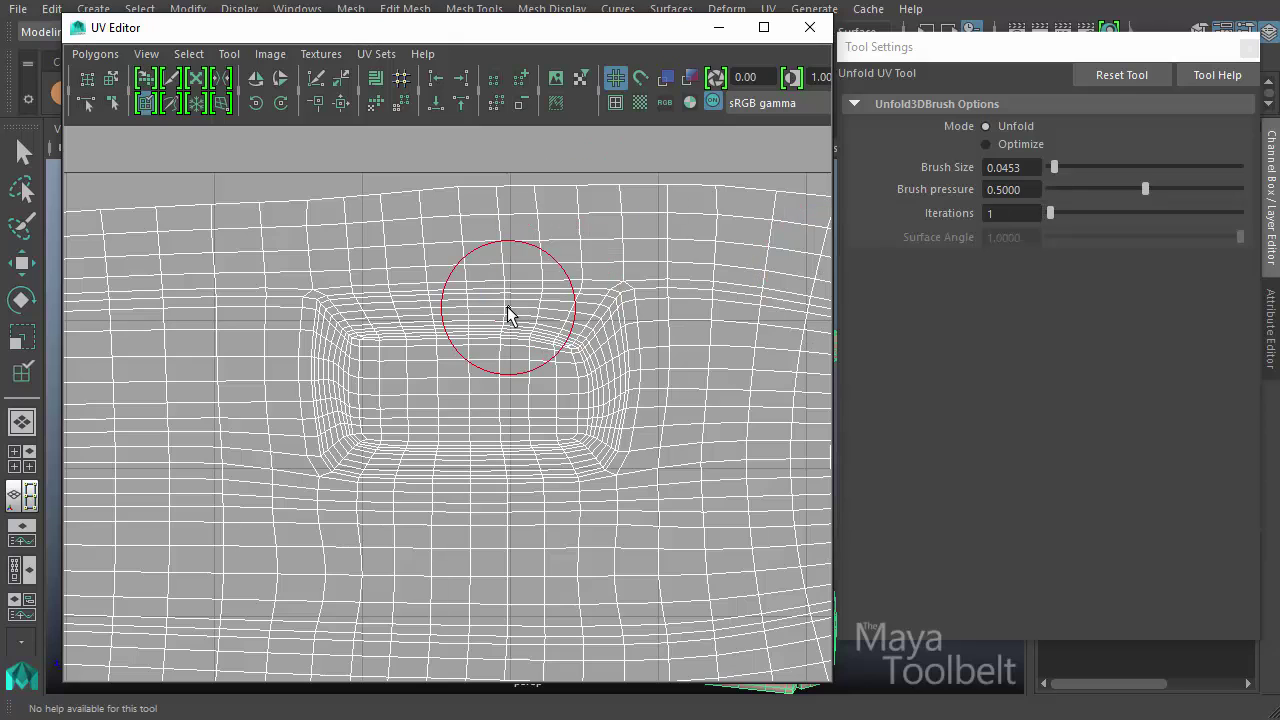
mouse_move(544, 316)
left_mouse_down()
mouse_move(357, 323)
mouse_move(312, 366)
mouse_move(334, 434)
mouse_move(479, 466)
mouse_move(578, 458)
mouse_move(611, 413)
mouse_move(609, 309)
mouse_move(538, 305)
left_mouse_up()
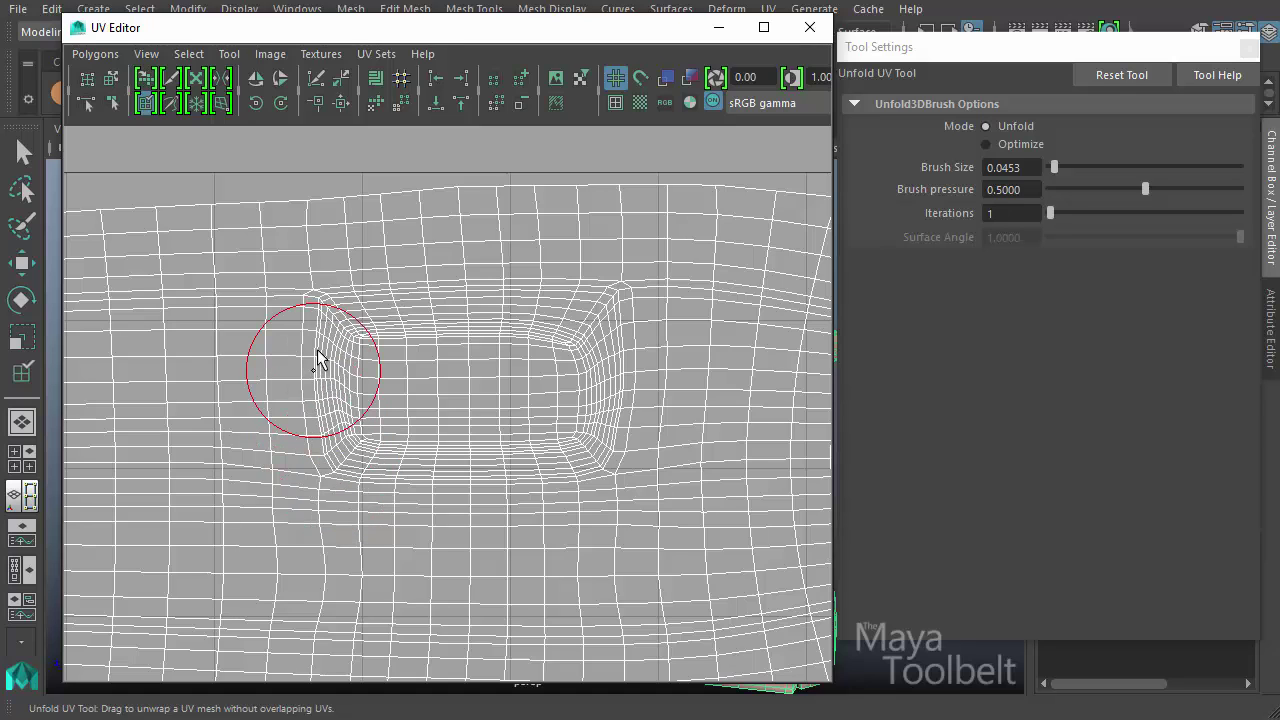
mouse_move(343, 318)
left_mouse_down()
mouse_move(337, 300)
mouse_move(517, 297)
mouse_move(529, 211)
mouse_move(289, 219)
mouse_move(312, 222)
left_mouse_up()
mouse_move(402, 225)
left_mouse_down()
mouse_move(757, 194)
mouse_move(477, 171)
mouse_move(218, 200)
mouse_move(205, 290)
left_mouse_up()
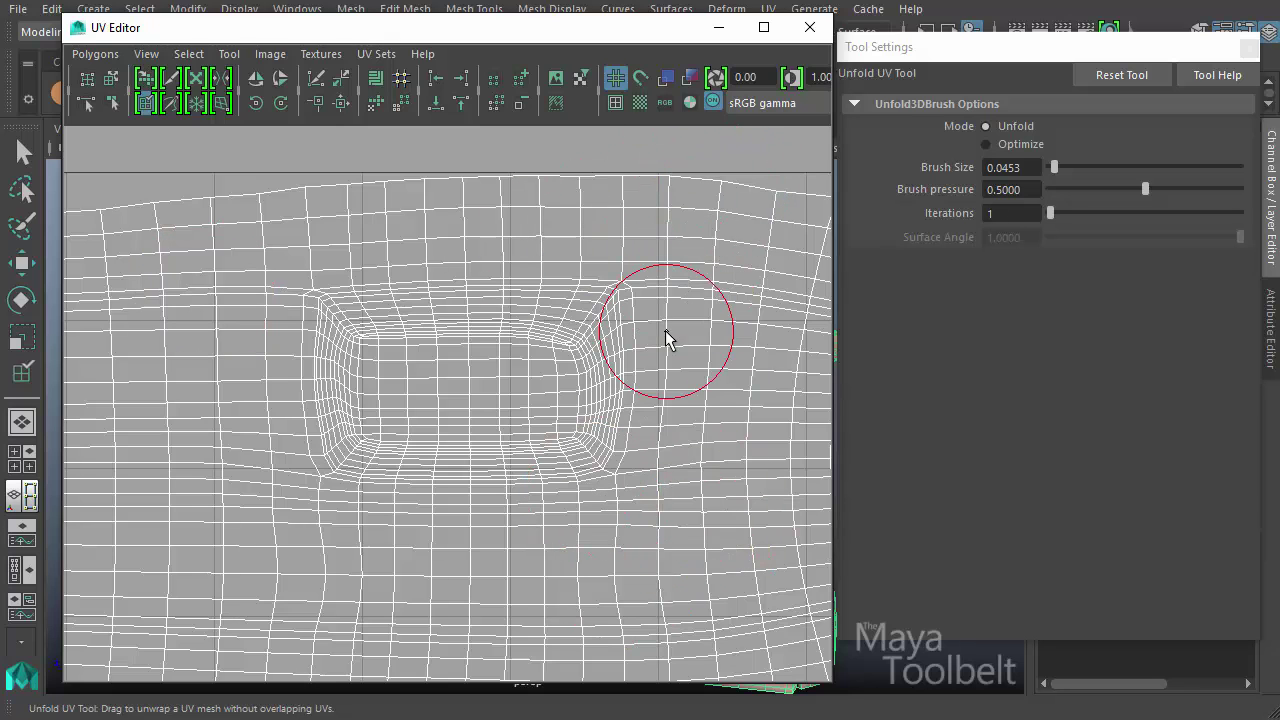
middle_click_drag(643, 283, 382, 437, "alt")
left_click_drag(757, 417, 589, 592)
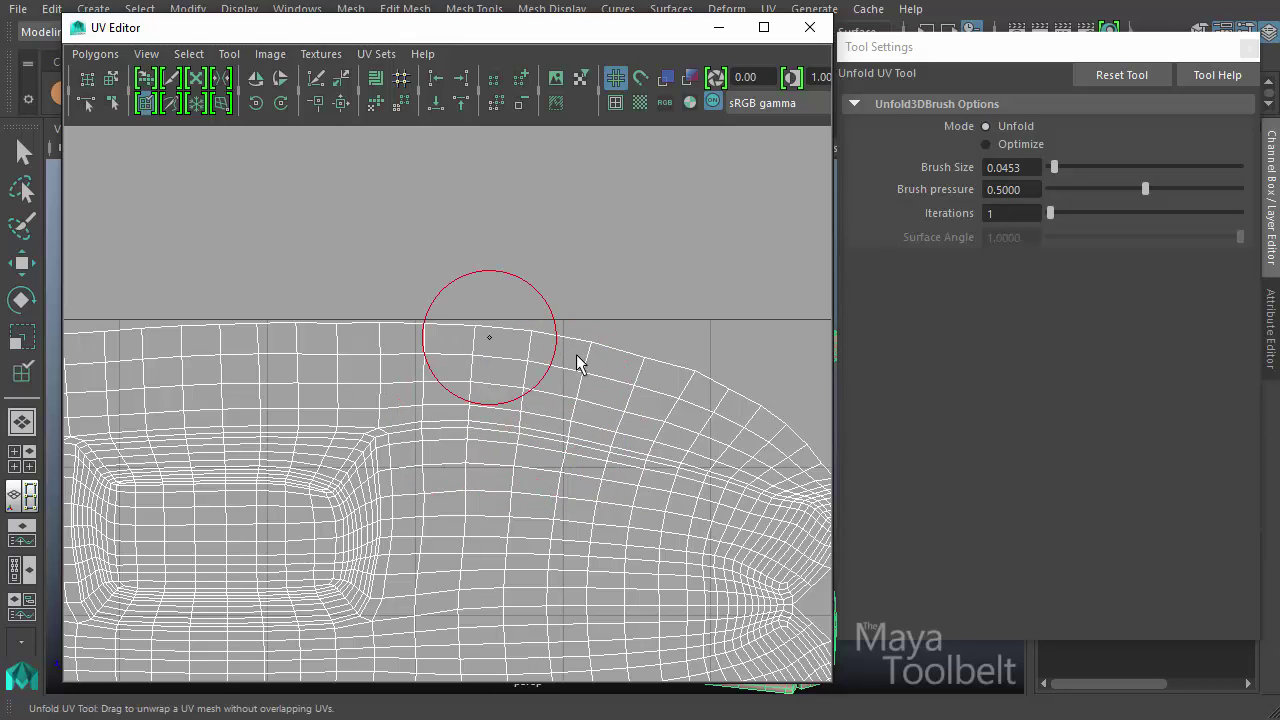
Try unfolding the large shell's forked end, and repeatedly undo and redo the strokes to compare both versions
mouse_move(583, 540)
middle_mouse_down("alt")
mouse_move(306, 346)
mouse_move(277, 341)
middle_mouse_up("alt")
mouse_move(478, 407)
left_mouse_down()
mouse_move(494, 423)
mouse_move(546, 377)
mouse_move(560, 343)
mouse_move(527, 293)
mouse_move(466, 277)
mouse_move(403, 374)
mouse_move(389, 446)
mouse_move(425, 481)
mouse_move(523, 517)
mouse_move(537, 466)
mouse_move(468, 397)
mouse_move(531, 317)
mouse_move(527, 446)
left_mouse_up()
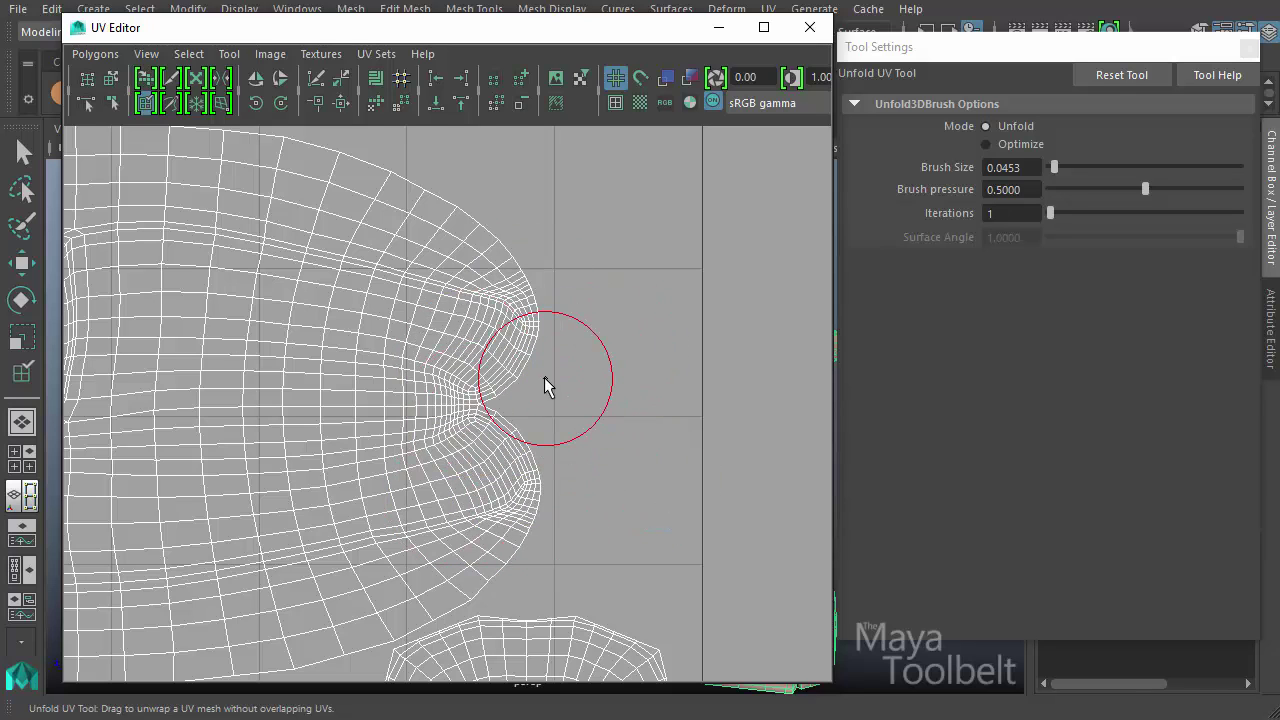
key("ctrl+z")
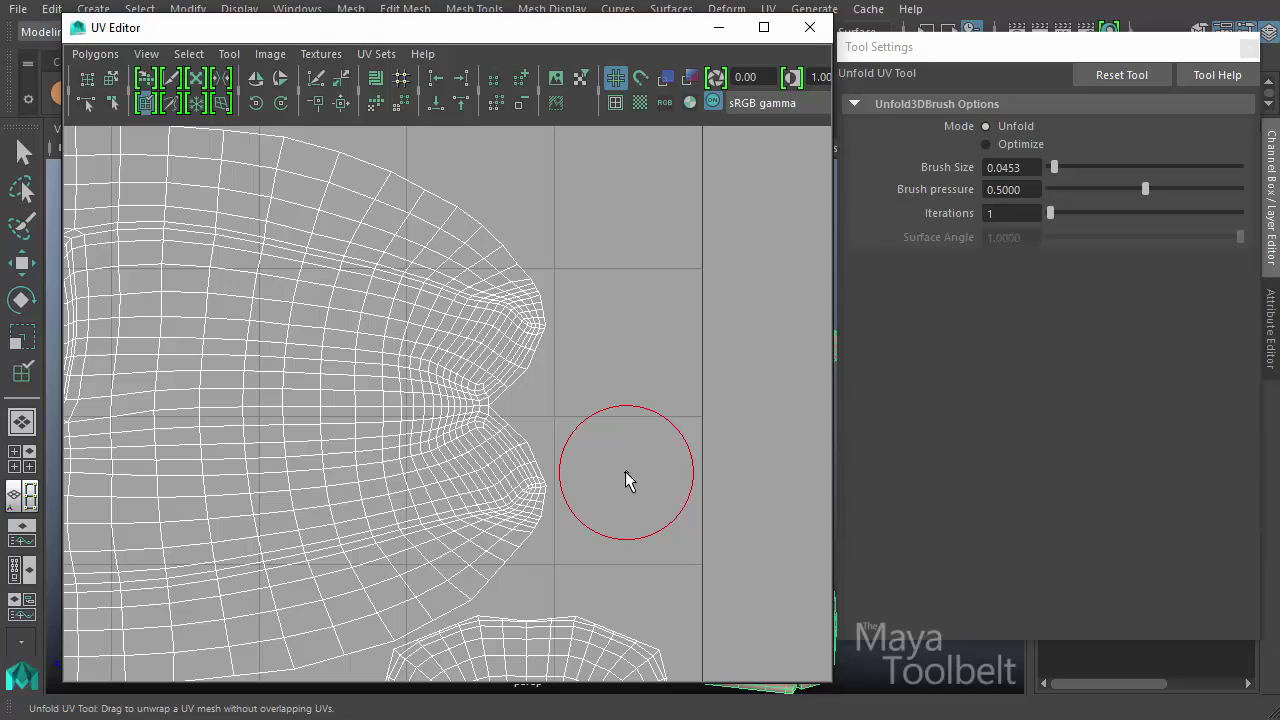
key("ctrl+z")
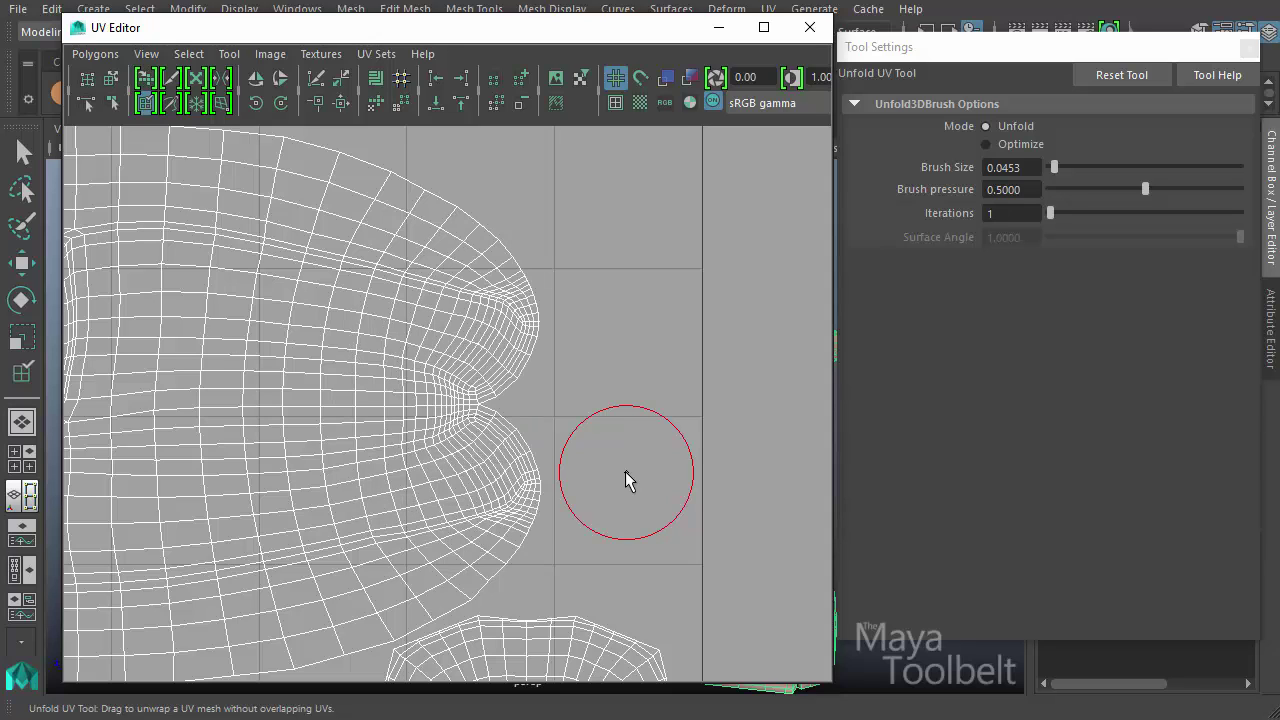
key("ctrl+z")
key("ctrl+z")
key("shift+z")
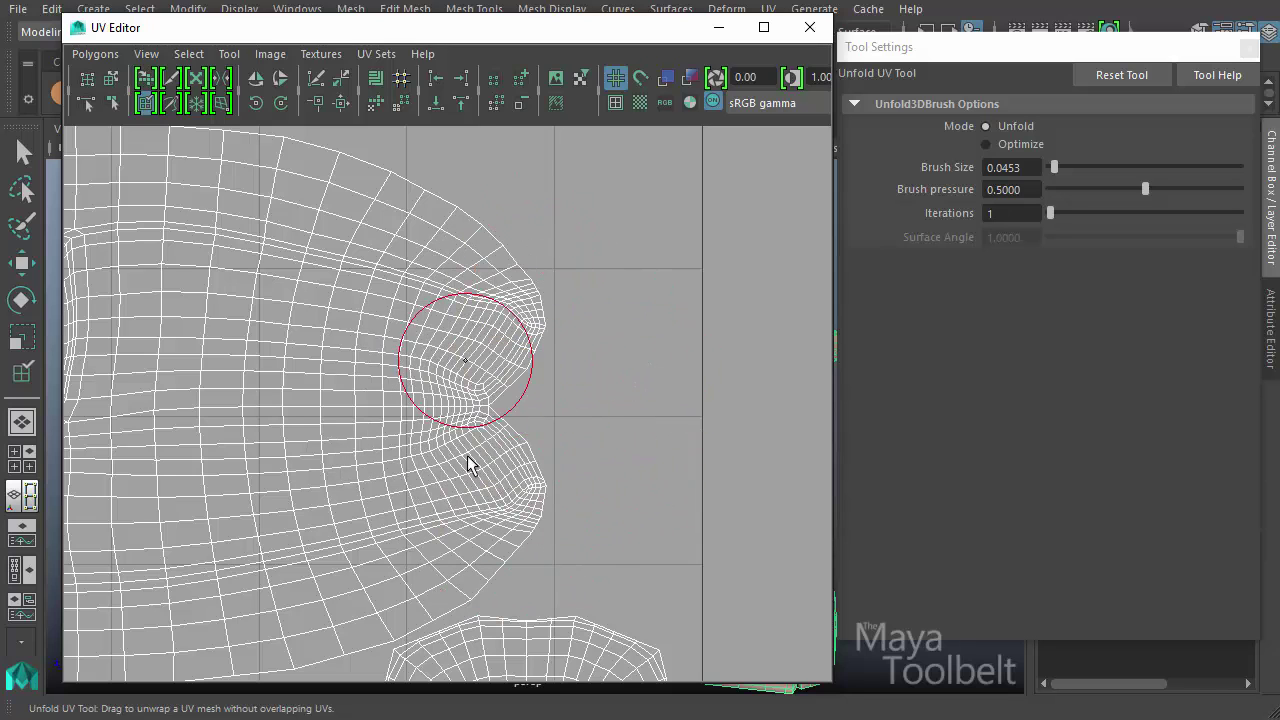
key("ctrl+z")
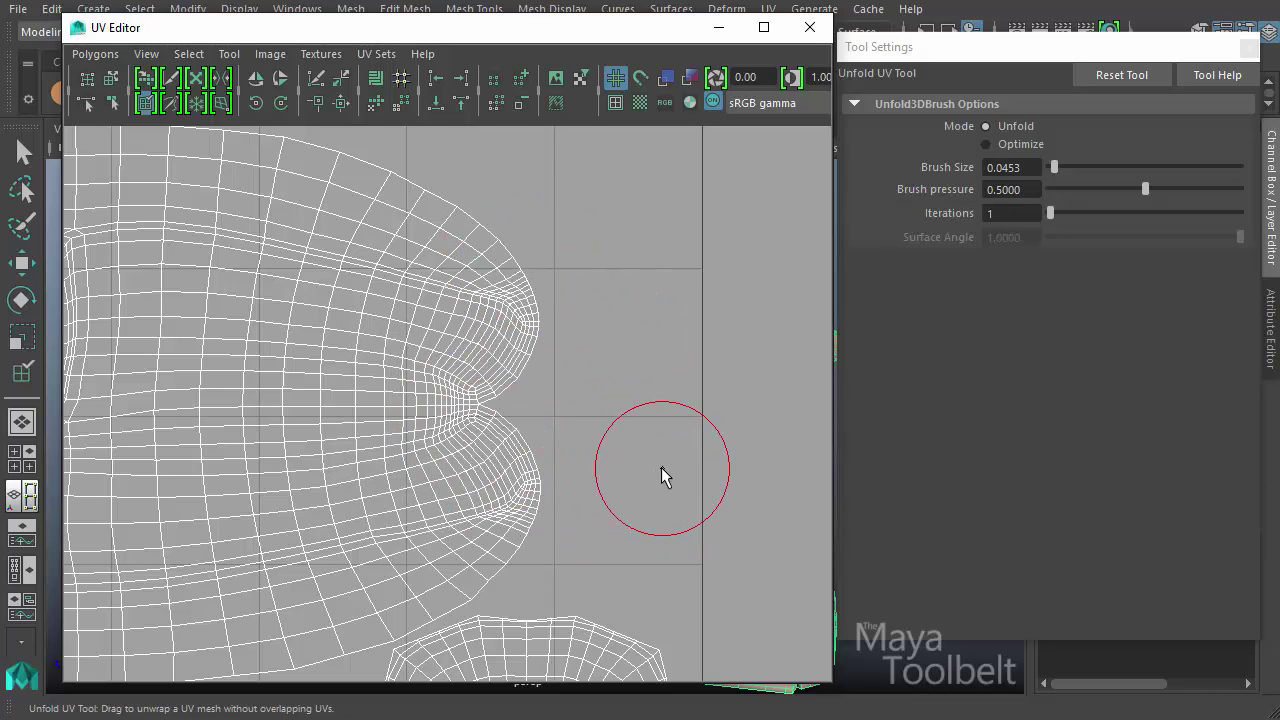
key("shift+z")
key("ctrl+z")
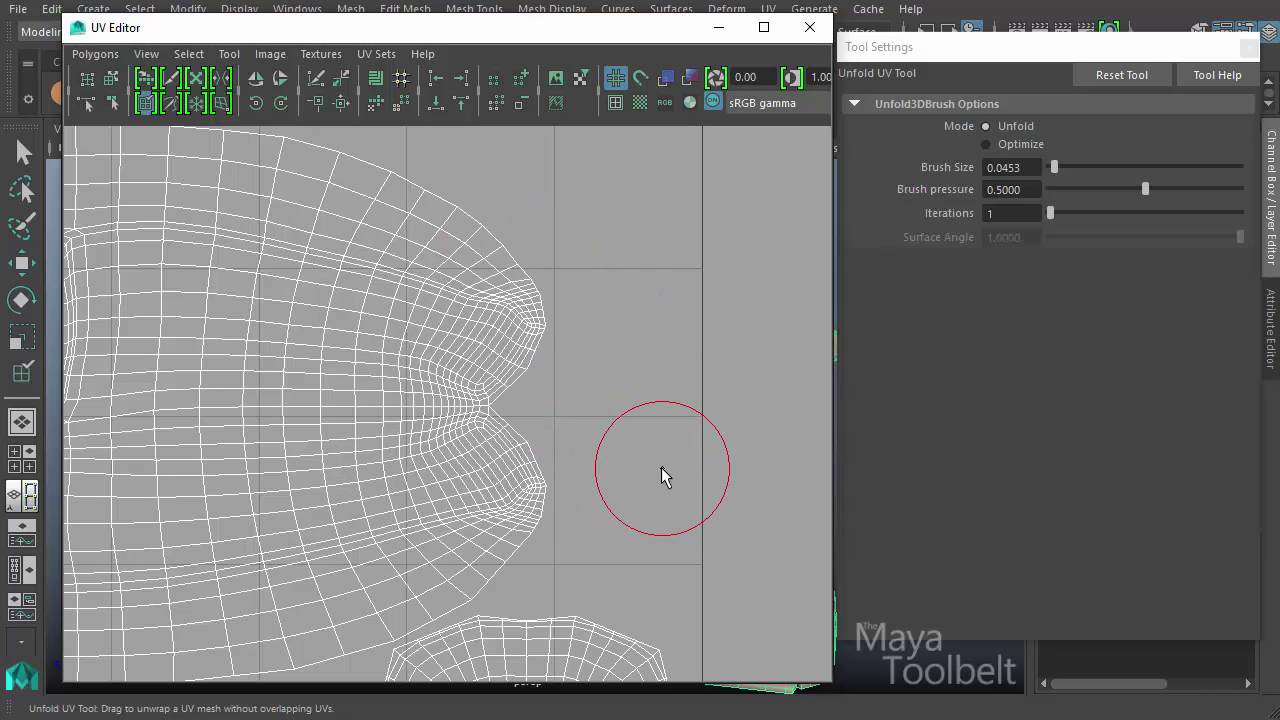
key("shift+z")
key("ctrl+z")
key("shift+z")
key("ctrl+z")
key("shift+z")
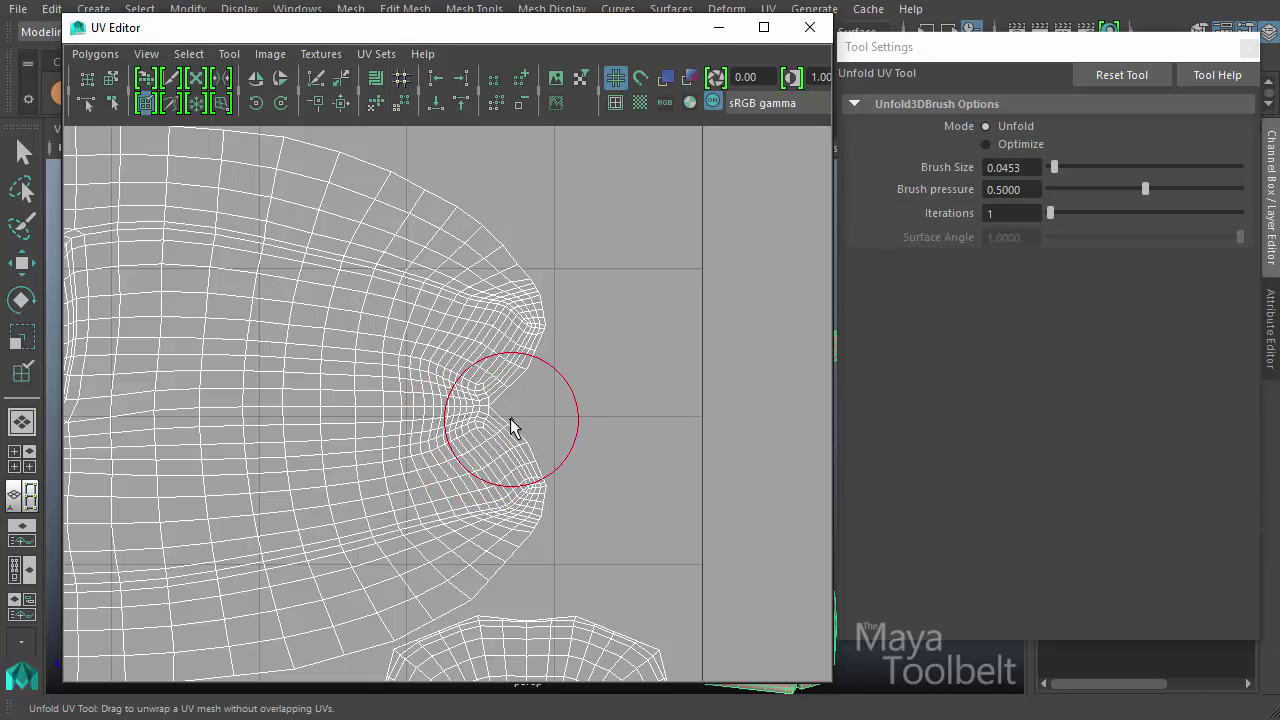
Optimize the UVs above the large shell's rectangular recess in Optimize mode with a brush size of about 0.031
middle_click_drag(481, 466, 751, 337, "alt")
middle_click_drag(386, 406, 549, 520, "alt")
right_click_drag(549, 520, 100, 309, "alt")
middle_click_drag(377, 498, 347, 256, "alt")
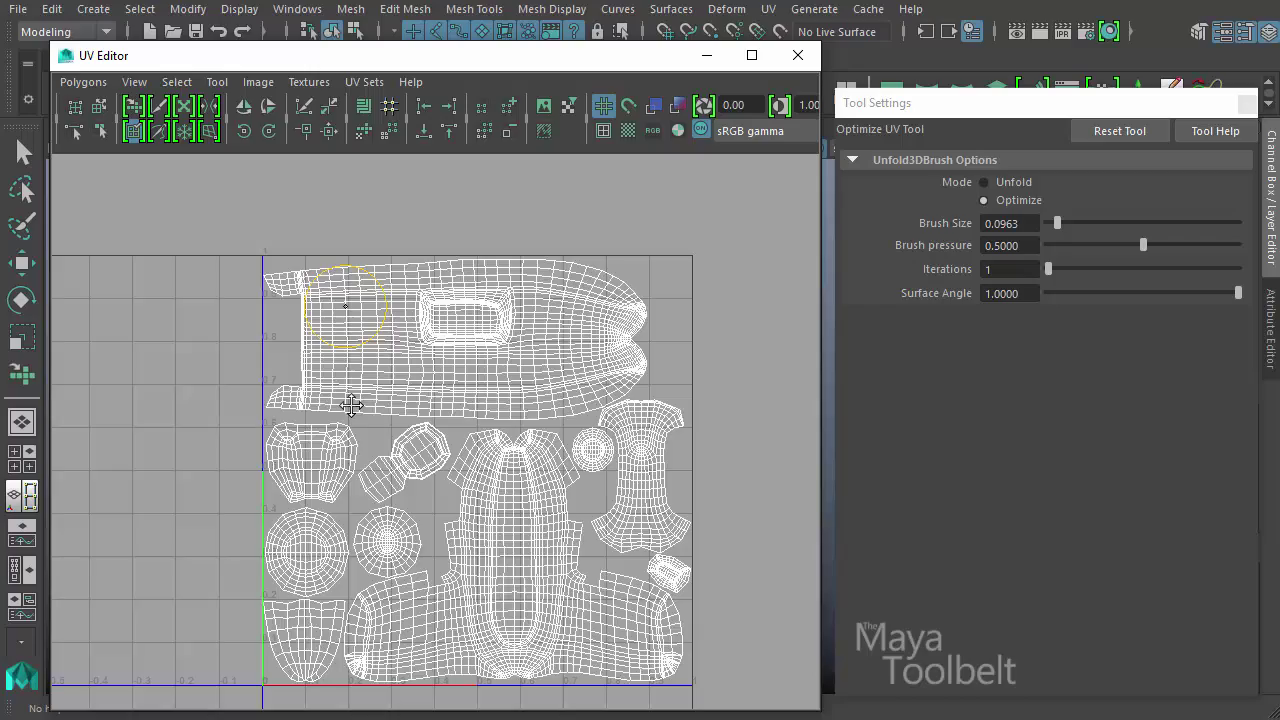
scroll(345, 305, "up", 5)
middle_click_drag(555, 334, 509, 651, "alt")
right_click_drag(414, 526, 574, 545, "alt")
middle_click_drag(540, 394, 503, 334, "alt")
middle_click_drag(557, 418, 567, 465, "alt")
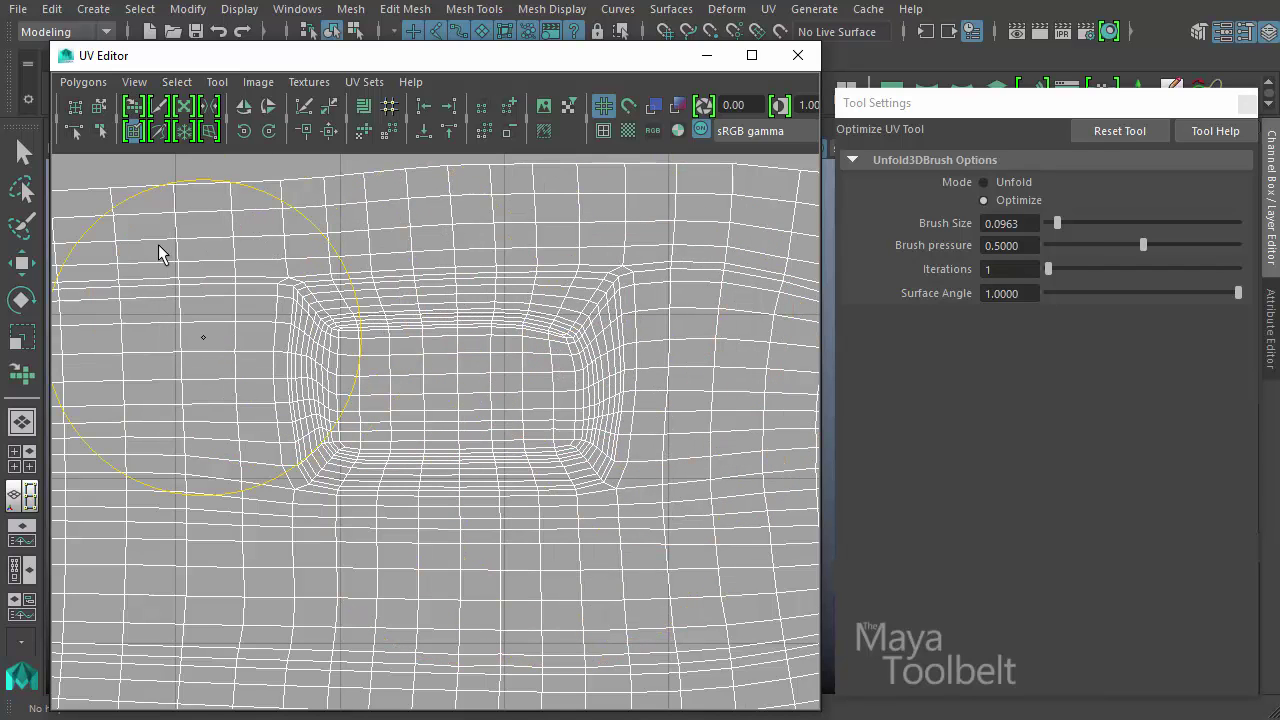
middle_click_drag(215, 323, 489, 490, "alt")
middle_click_drag(655, 460, 376, 454, "alt")
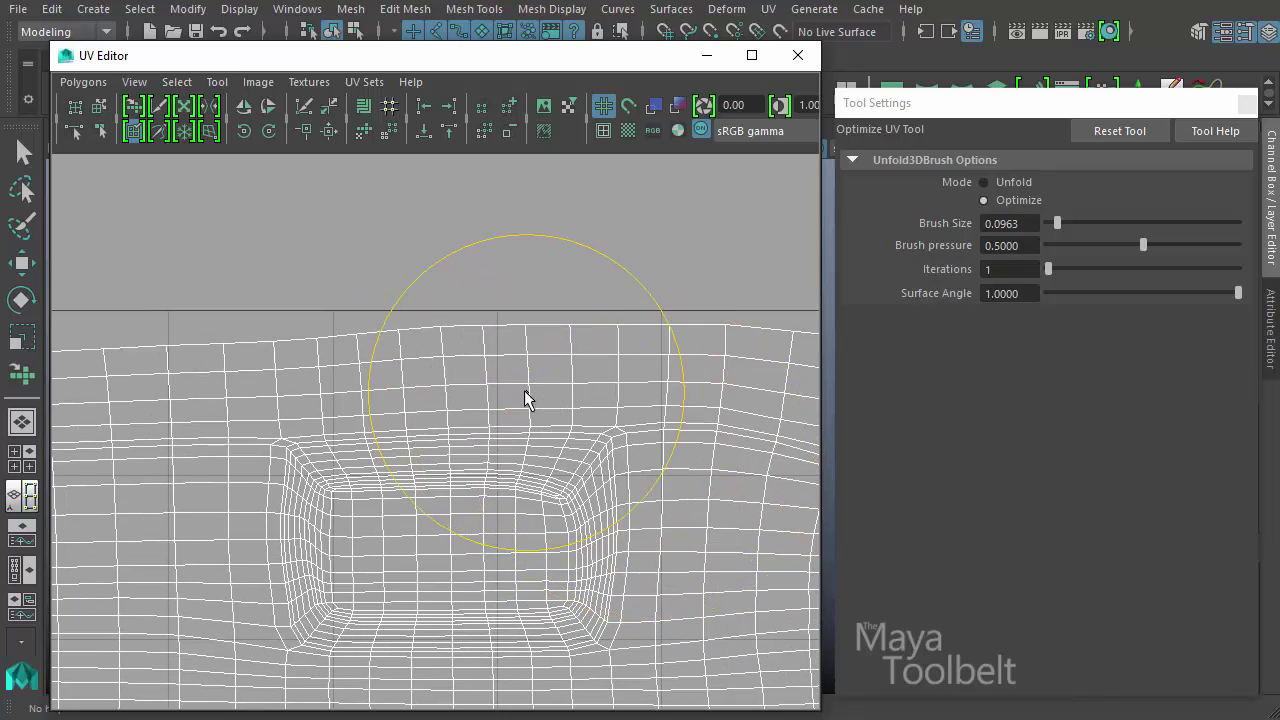
left_click_drag(535, 395, 465, 457)
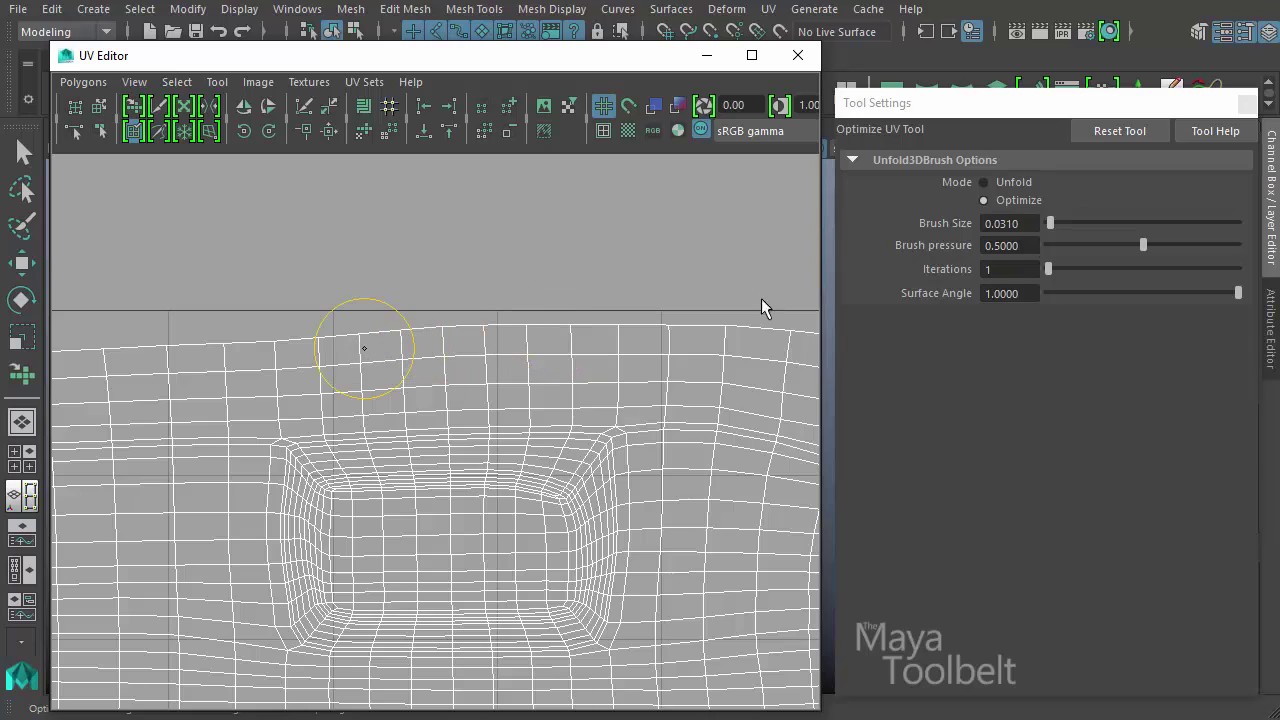
Switch the brush to Unfold mode, and unfold the UVs along the shell edge above the rectangular recess
left_click(1012, 181)
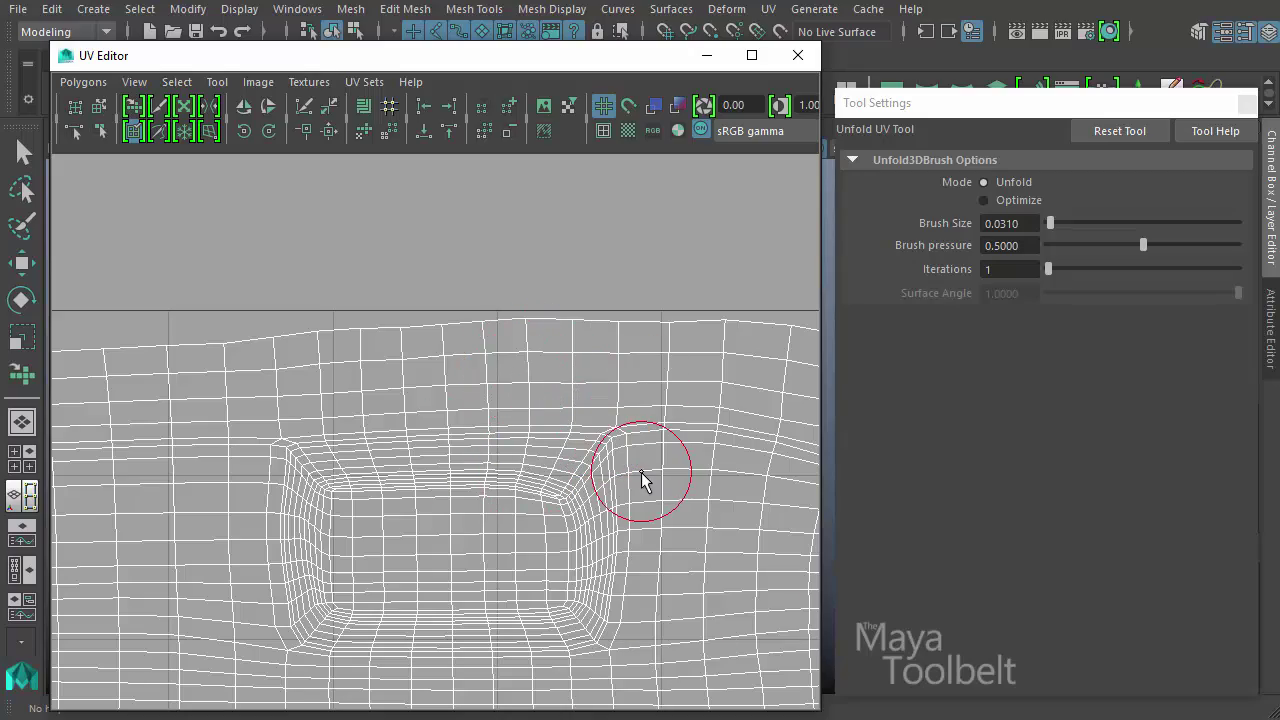
middle_click_drag(654, 478, 570, 336, "alt")
right_click_drag(579, 338, 2, 333, "alt")
middle_click_drag(487, 518, 525, 376, "alt")
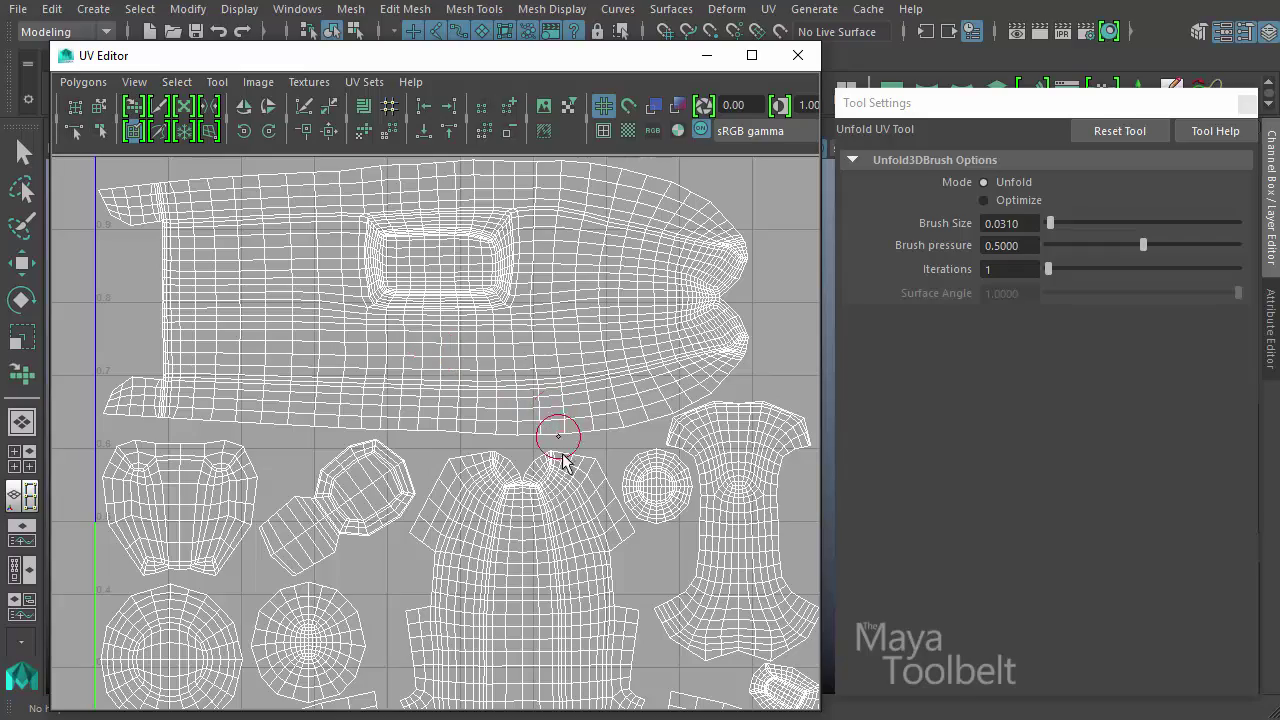
middle_click_drag(577, 434, 557, 306, "alt")
right_click_drag(619, 391, 349, 350, "alt")
middle_click_drag(428, 370, 423, 408, "alt")
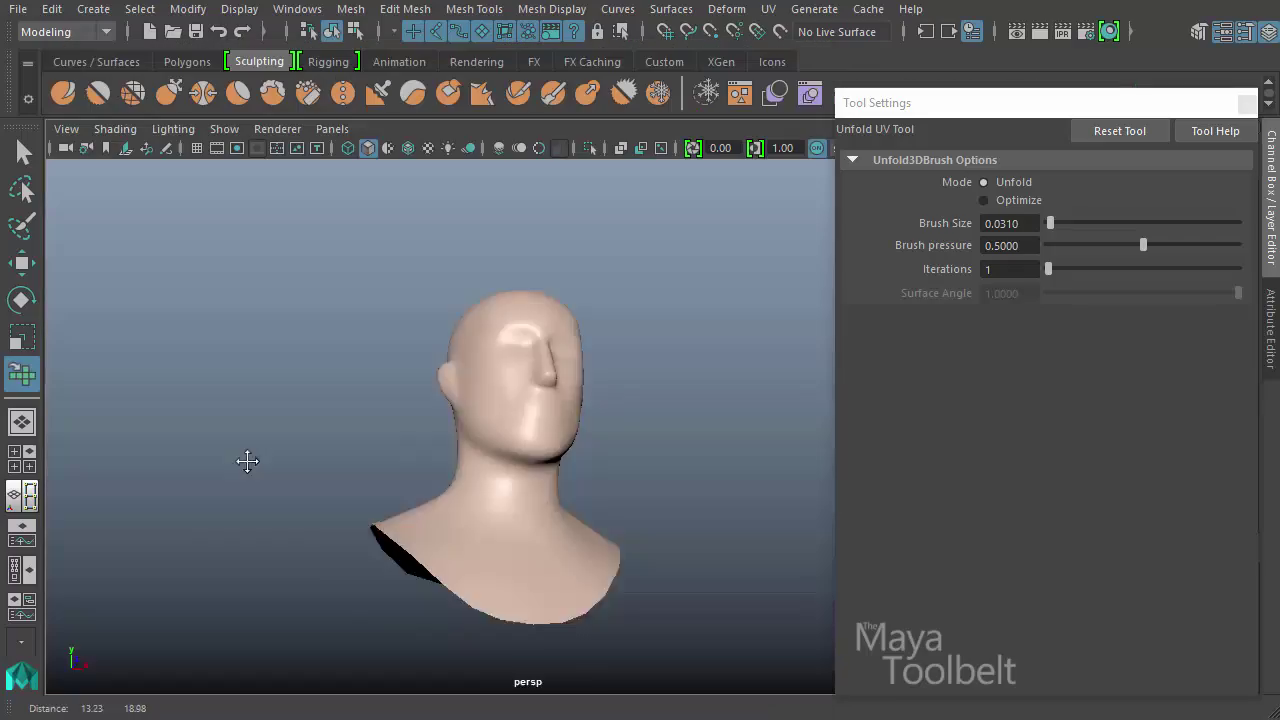
Select the two nostril faces on the underside of the head model's nose
right_click_drag(246, 457, 754, 520, "alt")
left_click_drag(754, 520, 400, 520, "alt")
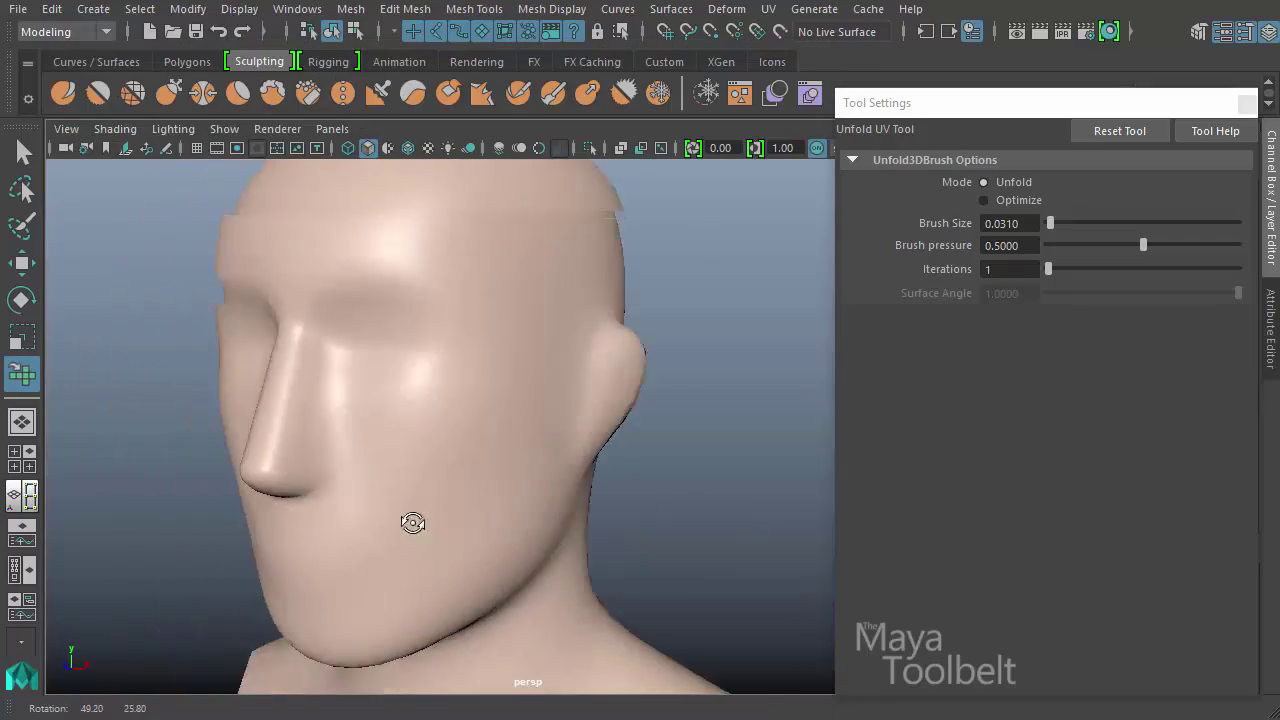
left_click(423, 470)
left_click_drag(423, 470, 766, 449, "alt")
right_click_drag(766, 449, 409, 394, "alt")
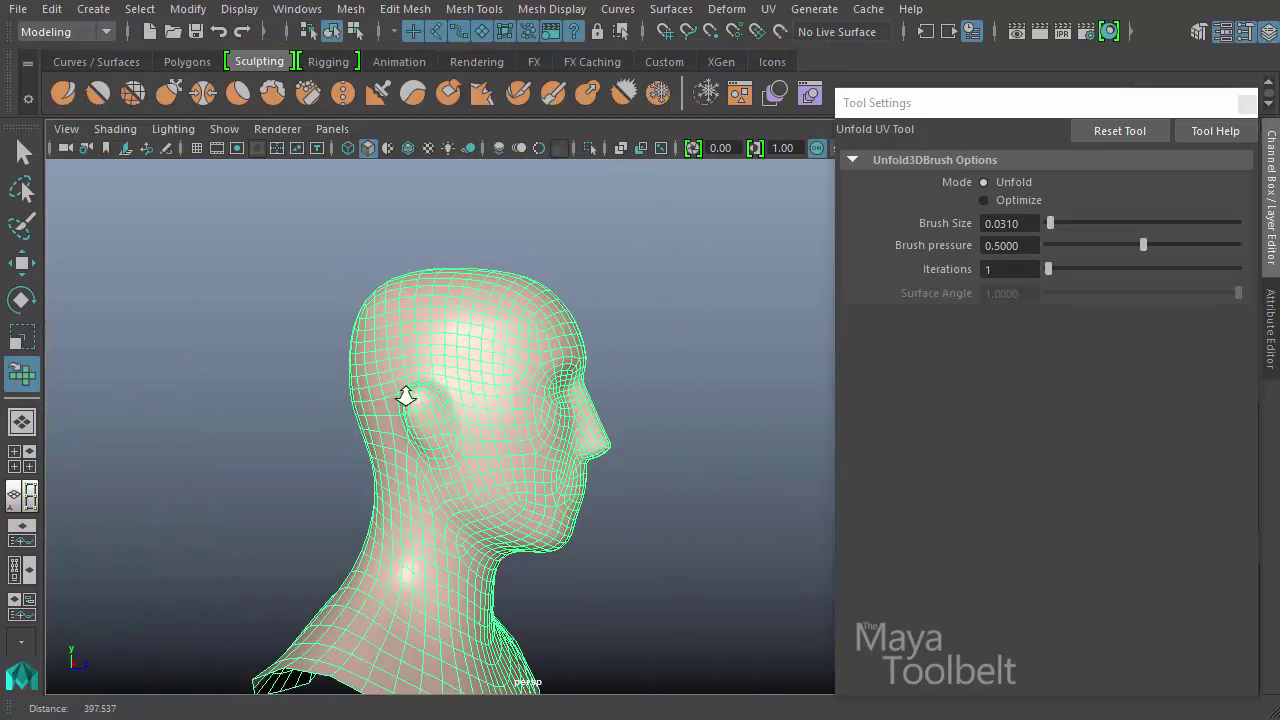
left_click_drag(409, 394, 354, 407, "alt")
right_click_drag(354, 407, 511, 480, "alt")
left_click_drag(511, 480, 237, 337, "alt")
middle_click_drag(391, 374, 514, 460, "alt")
right_click_drag(514, 460, 592, 432, "alt")
left_click_drag(592, 431, 336, 338, "alt")
right_click_drag(334, 328, 334, 382)
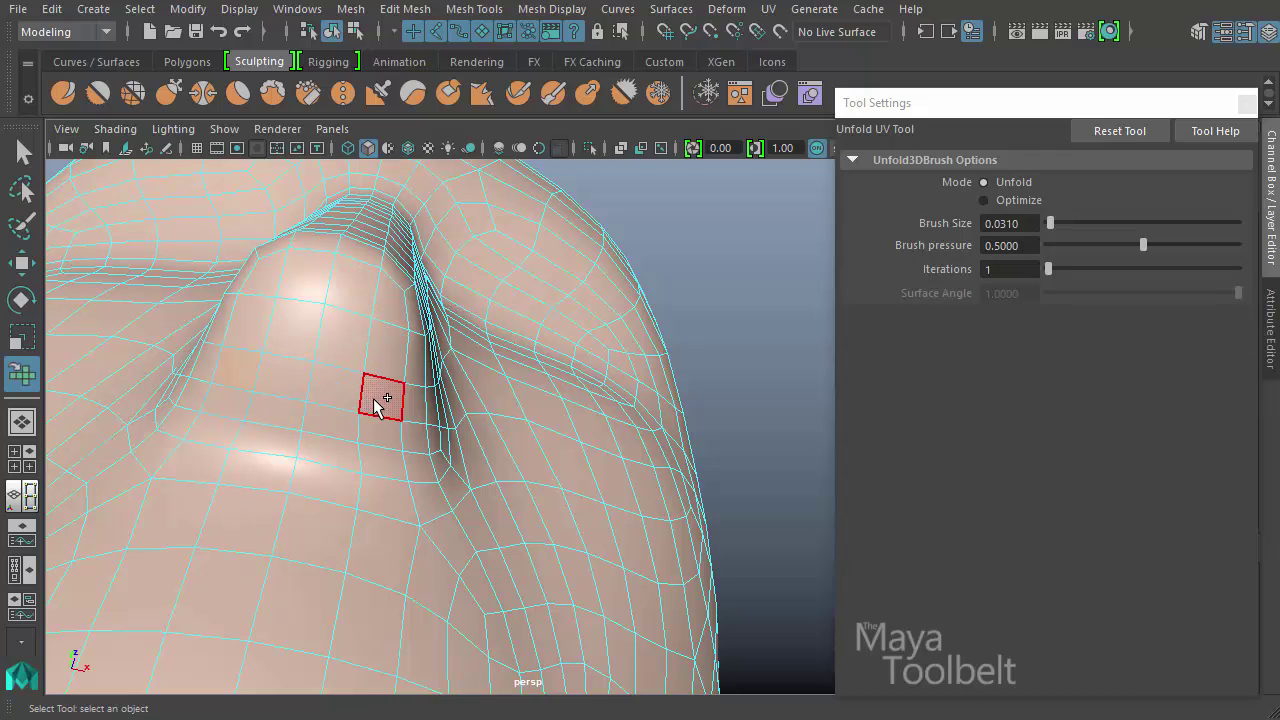
left_click(374, 405)
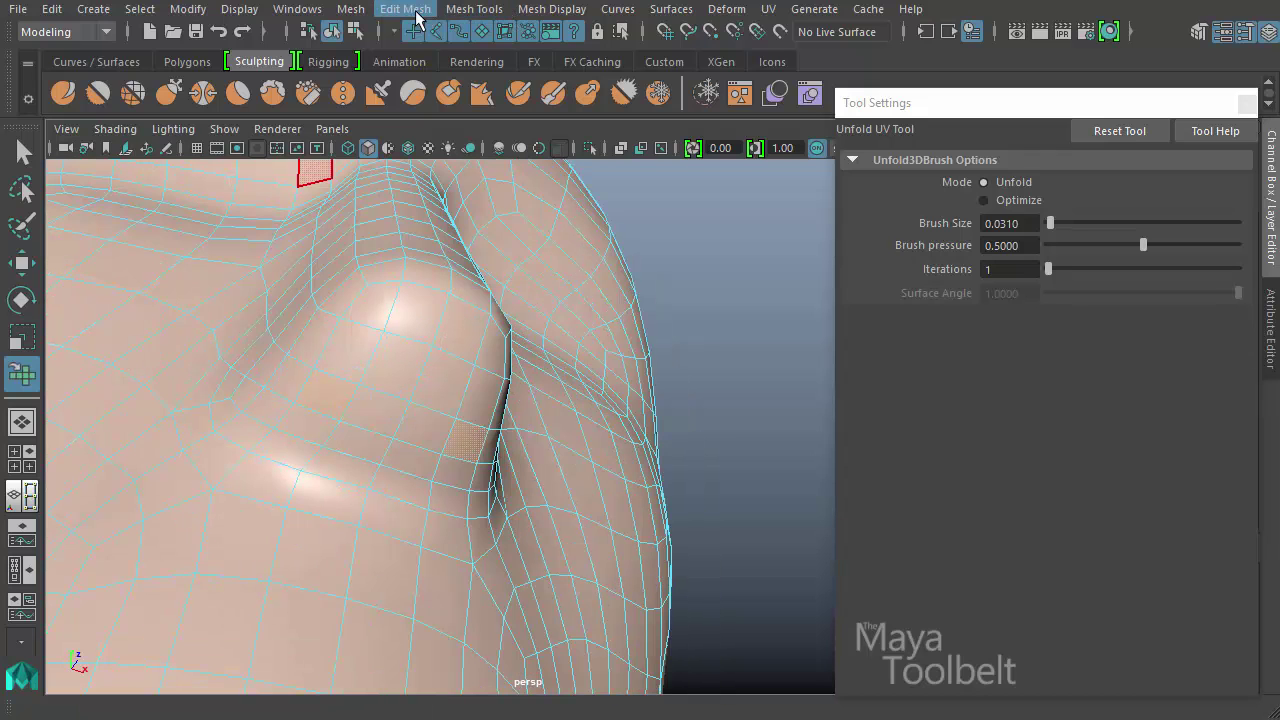
Extrude the selected nostril faces inward and return the head to object selection
left_click(417, 12)
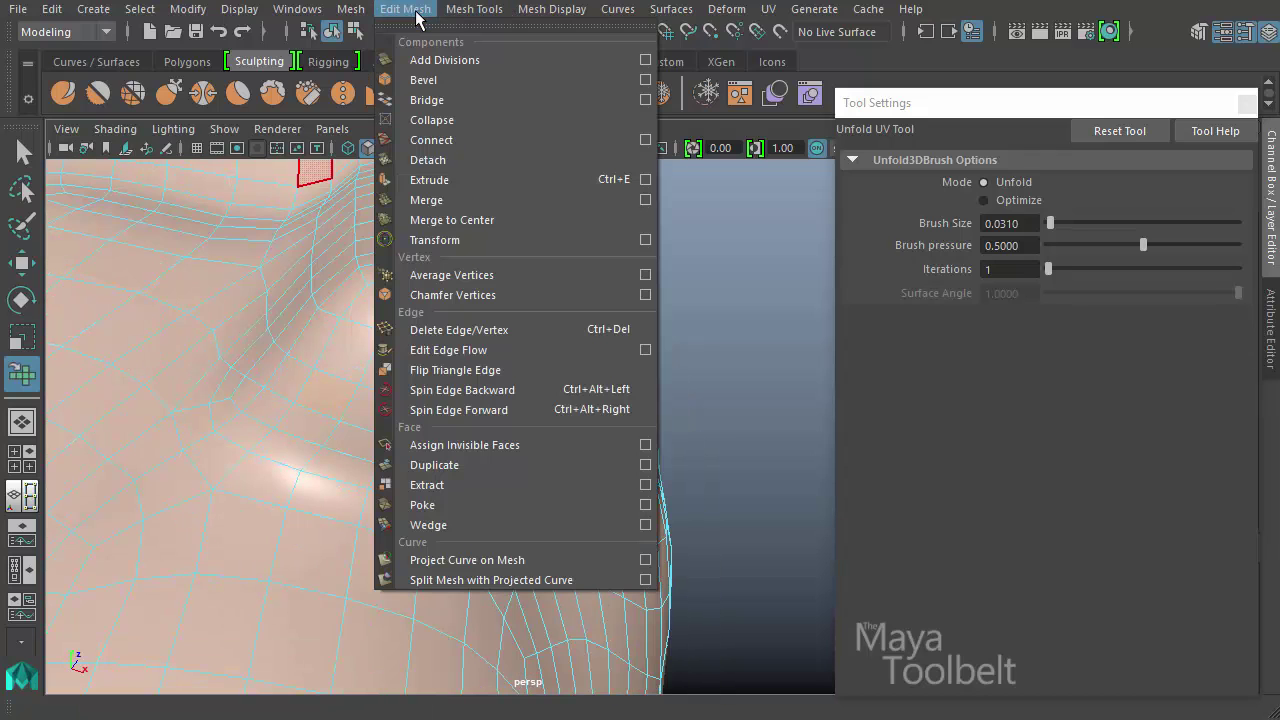
left_click(434, 178)
left_click_drag(360, 455, 265, 489, "alt")
left_click_drag(369, 449, 197, 330, "alt")
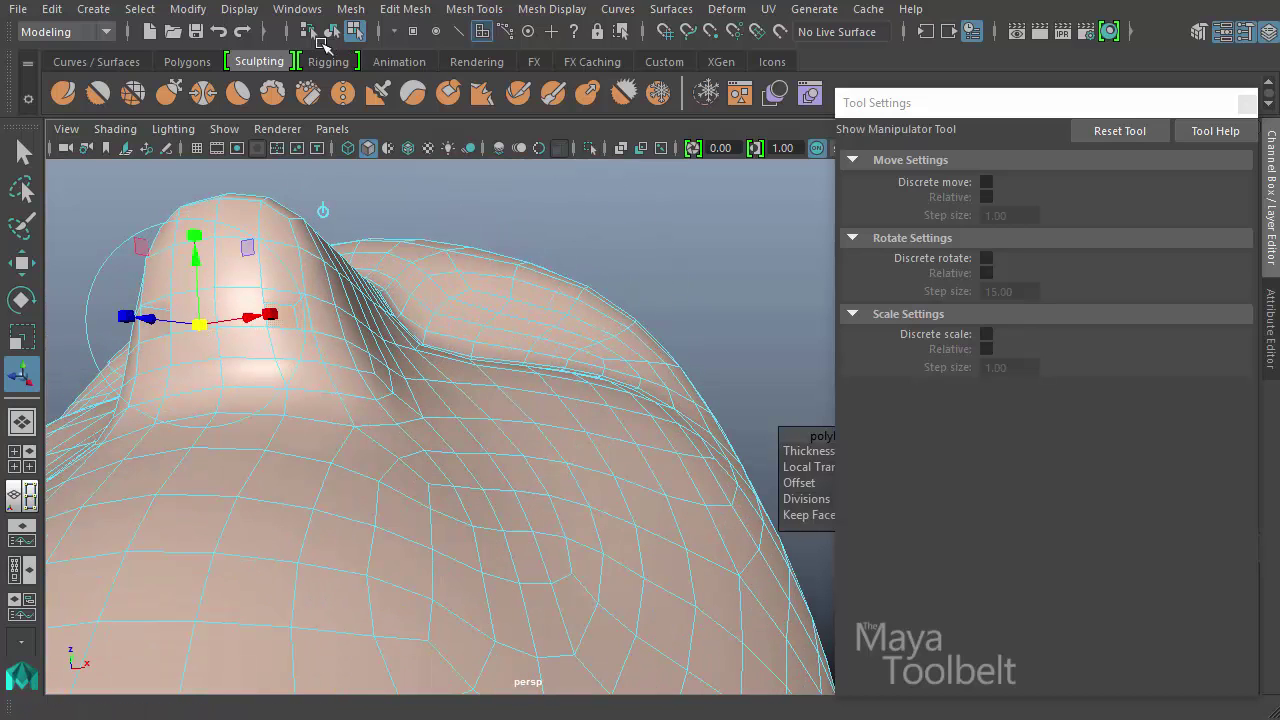
left_click(329, 32)
left_click_drag(452, 290, 548, 310, "alt")
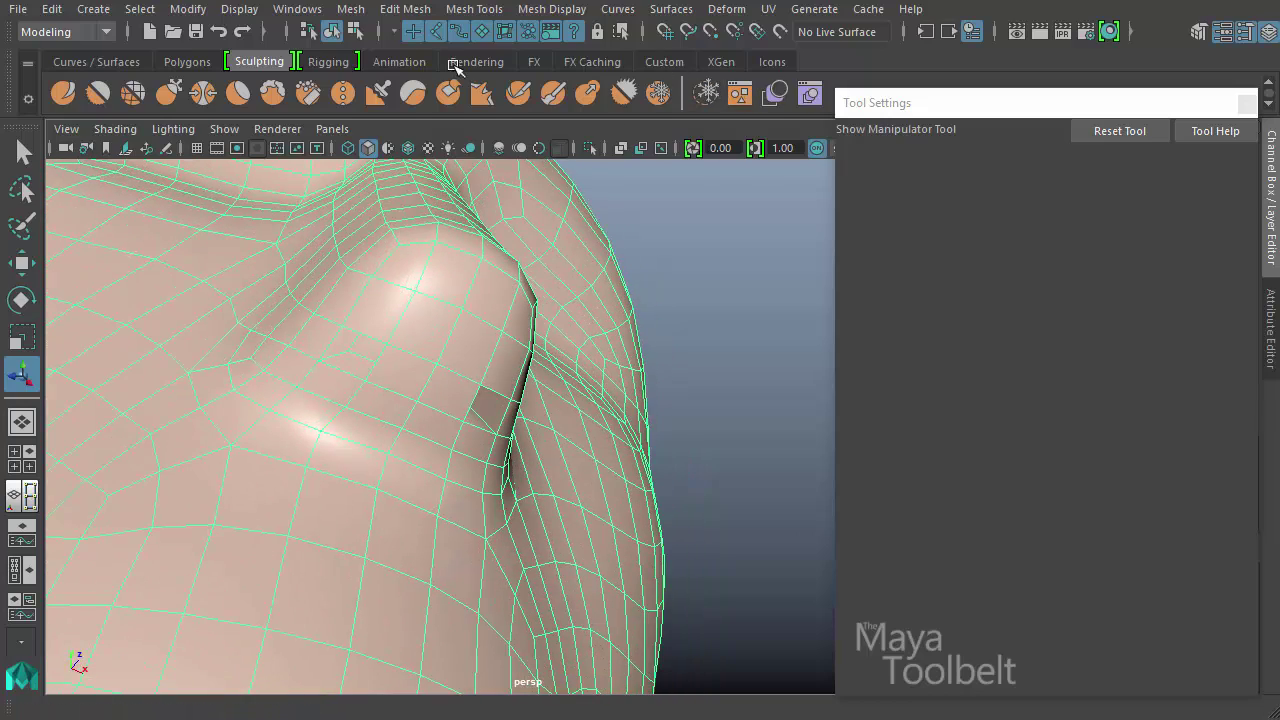
Open the head's UVs in the UV Editor, close the tool settings, and place the editor beside the 3D view
left_click(740, 94)
middle_click_drag(555, 407, 457, 400, "alt")
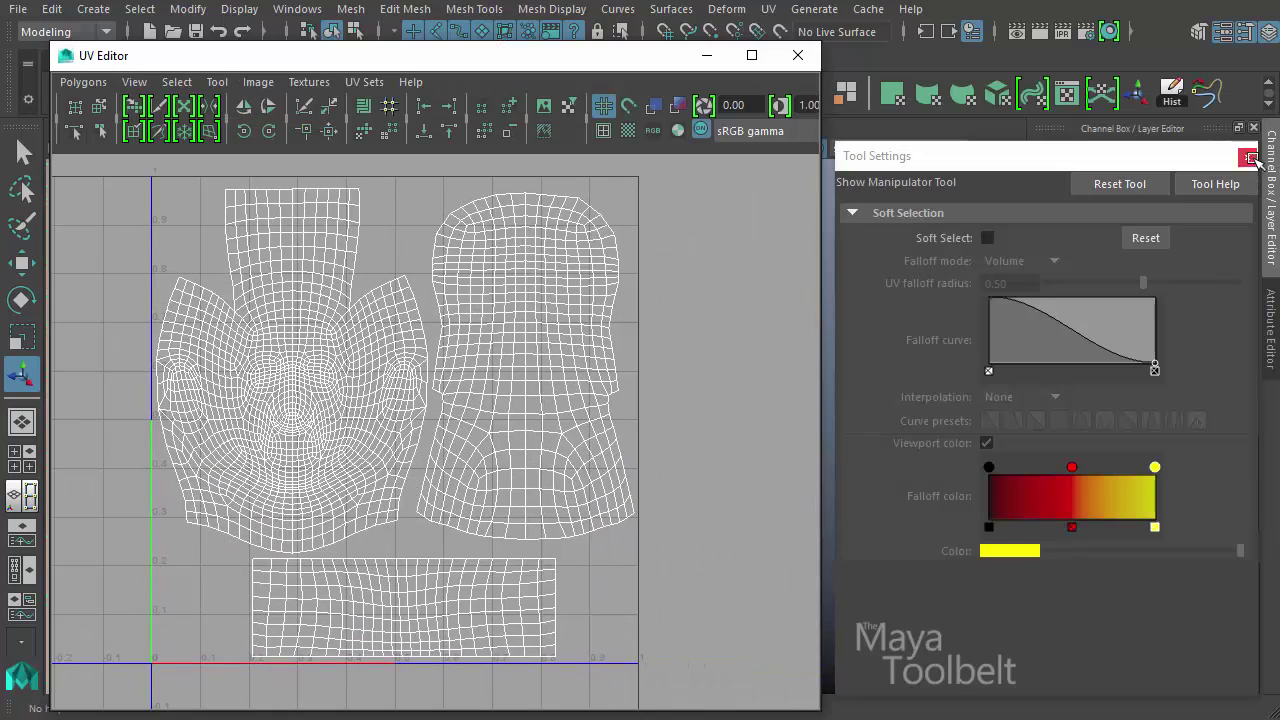
left_click(1250, 158)
left_click_drag(475, 60, 945, 49)
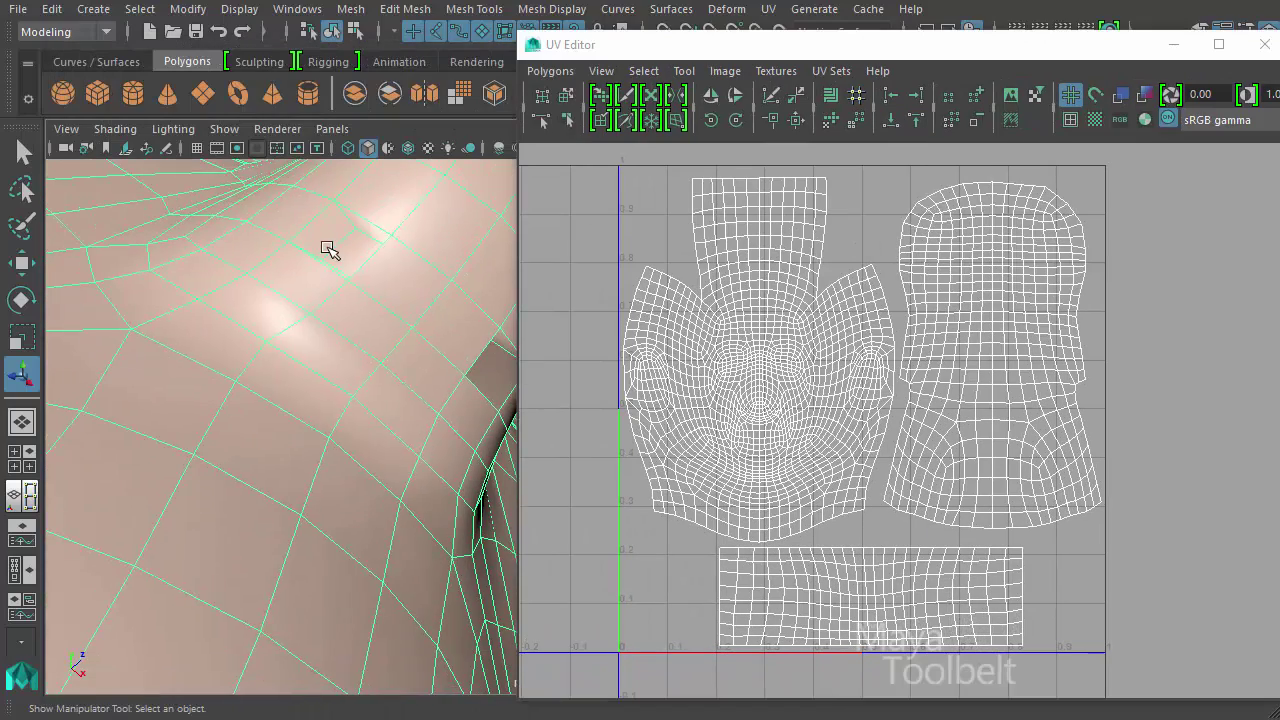
Select the inner face of one nostril on the head and scale down its UVs within the surrounding face
right_click_drag(329, 251, 331, 297)
left_click(330, 300)
left_click_drag(337, 277, 233, 333, "alt")
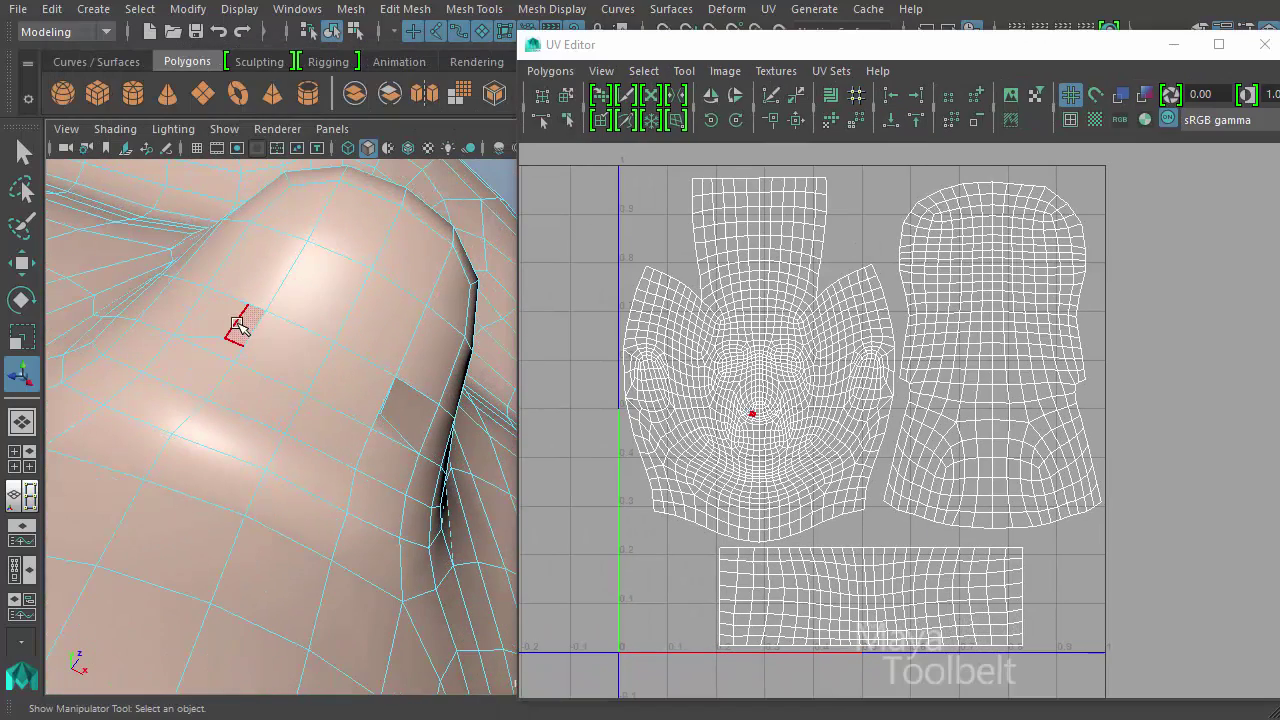
key("f")
right_click_drag(1047, 419, 499, 347, "alt")
right_click_drag(984, 349, 962, 440, "alt")
key("r")
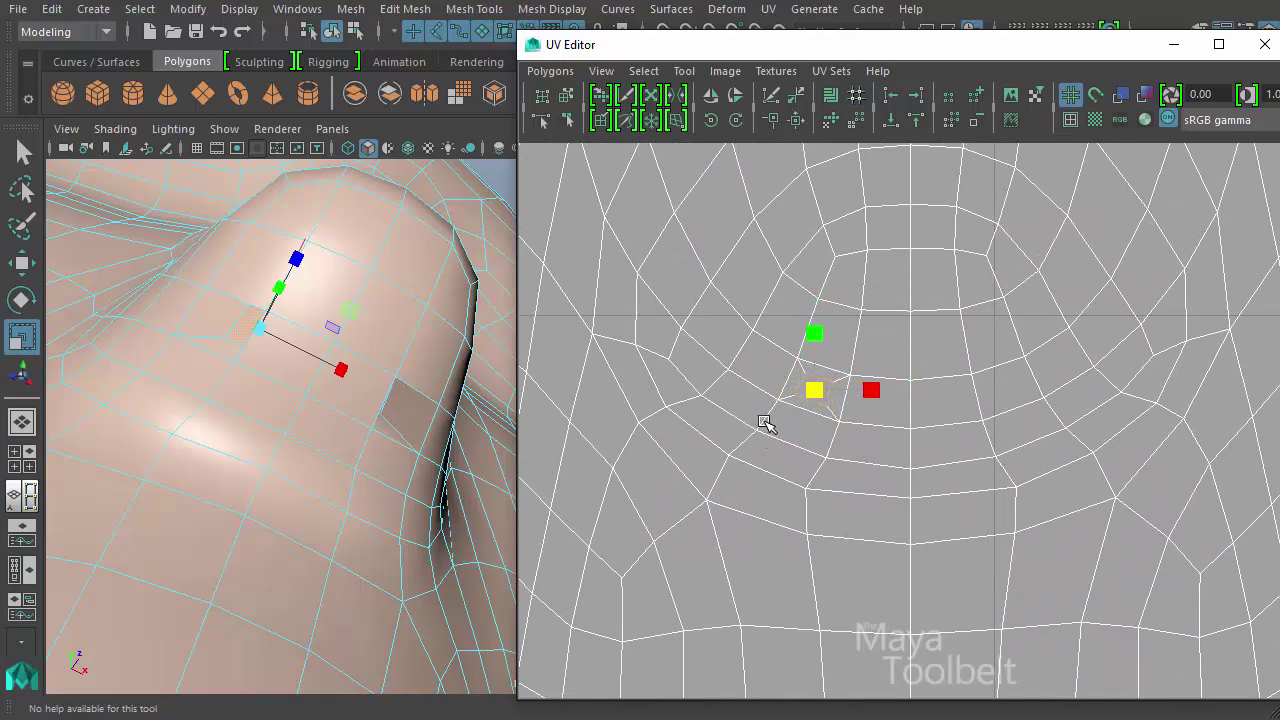
Select the other nostril's inner face and scale down its UVs in the layout to match
left_click_drag(368, 418, 320, 409, "alt")
left_click(290, 390)
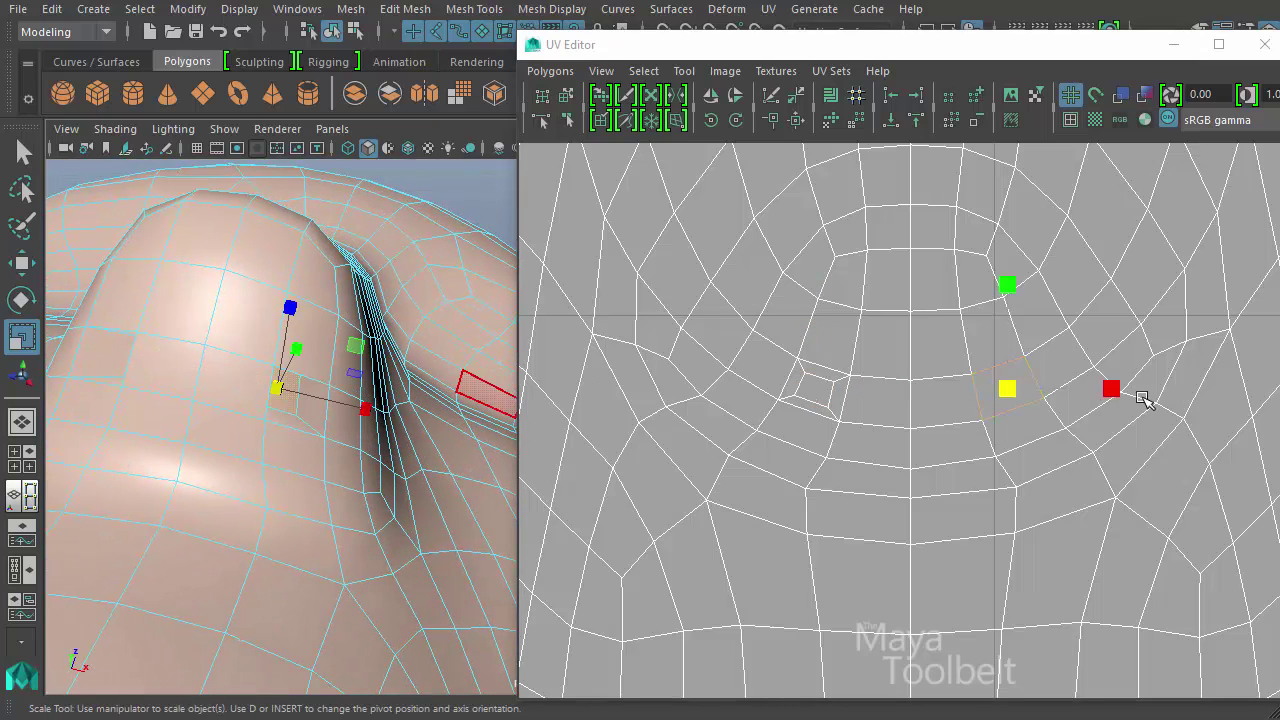
left_click_drag(1010, 393, 965, 393)
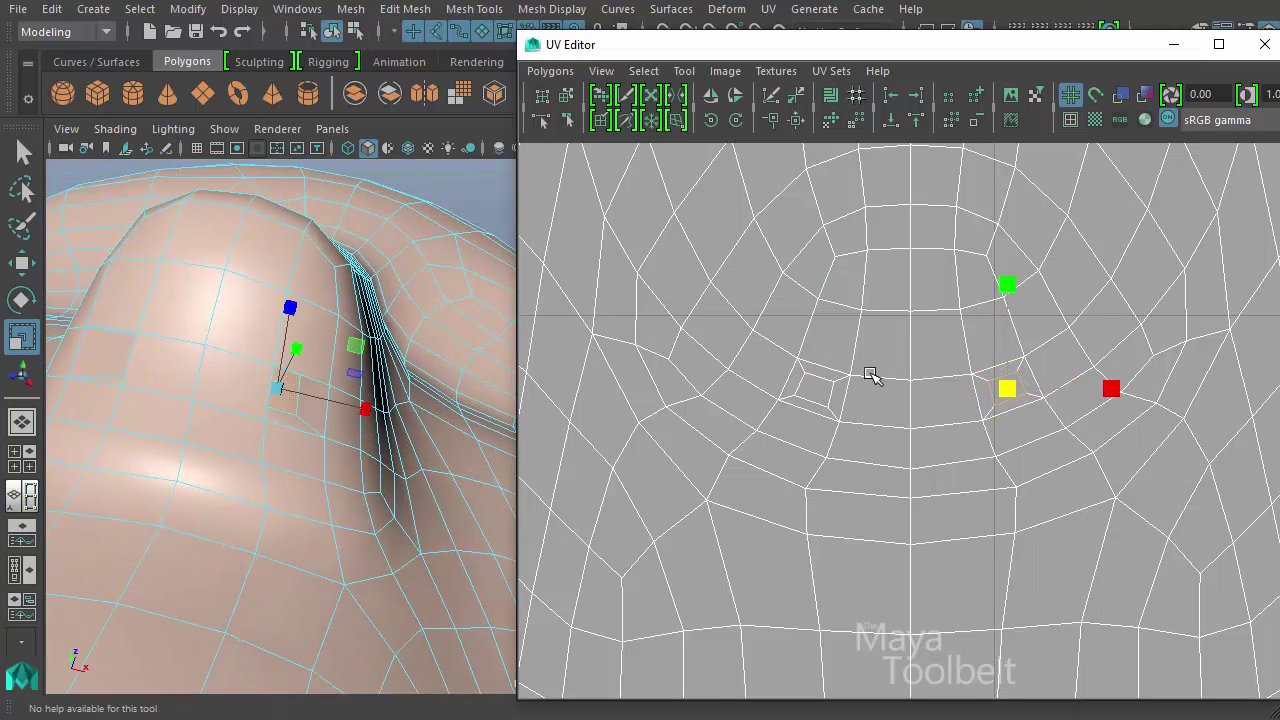
scroll(1023, 437, "up", 3)
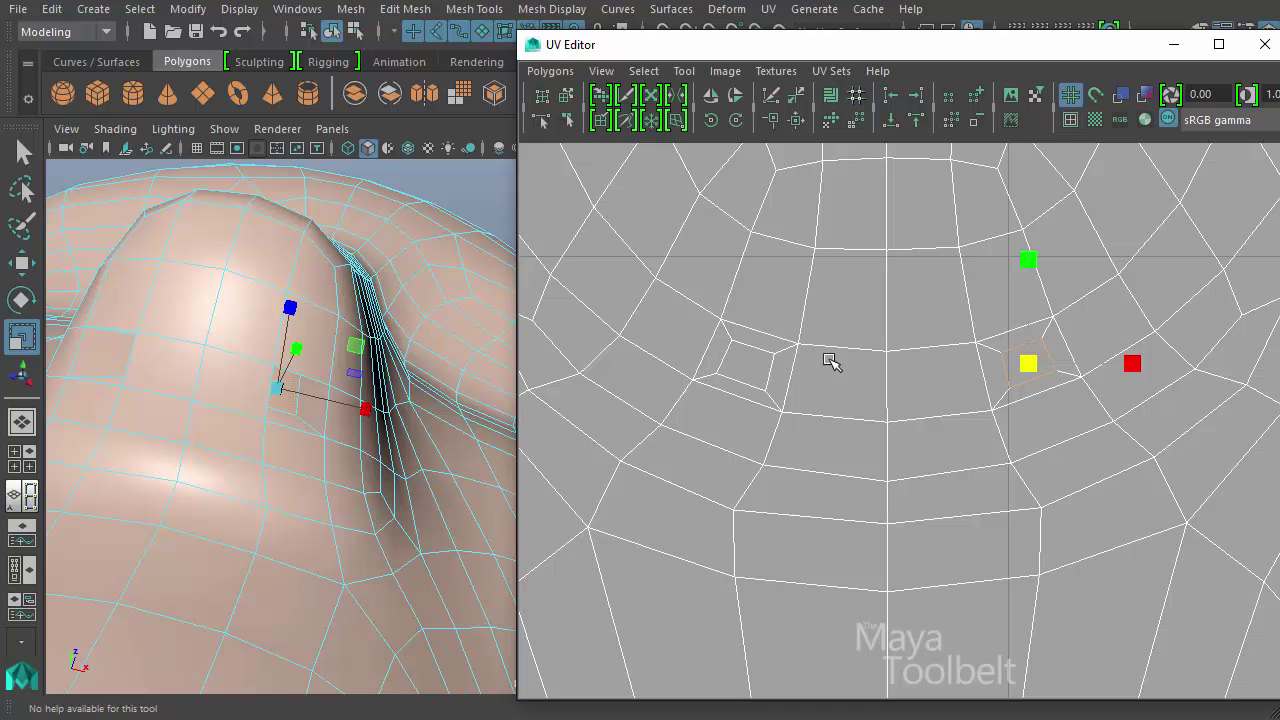
Select both inner nostril faces in the layout, shrink their UVs further, and move them off-centre above the nostrils so they overlap neighbouring faces
left_click(755, 385)
left_click(1022, 365, "shift")
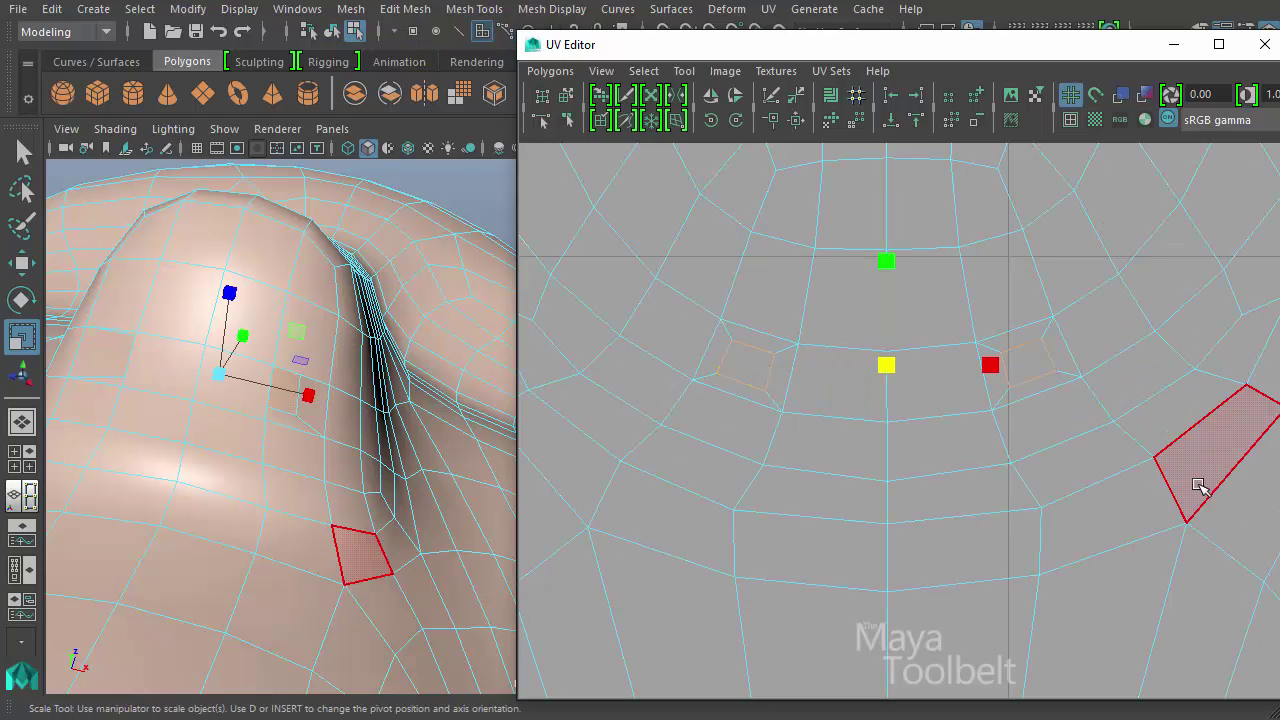
left_click_drag(228, 470, 268, 428, "alt")
middle_click_drag(918, 401, 909, 437, "alt")
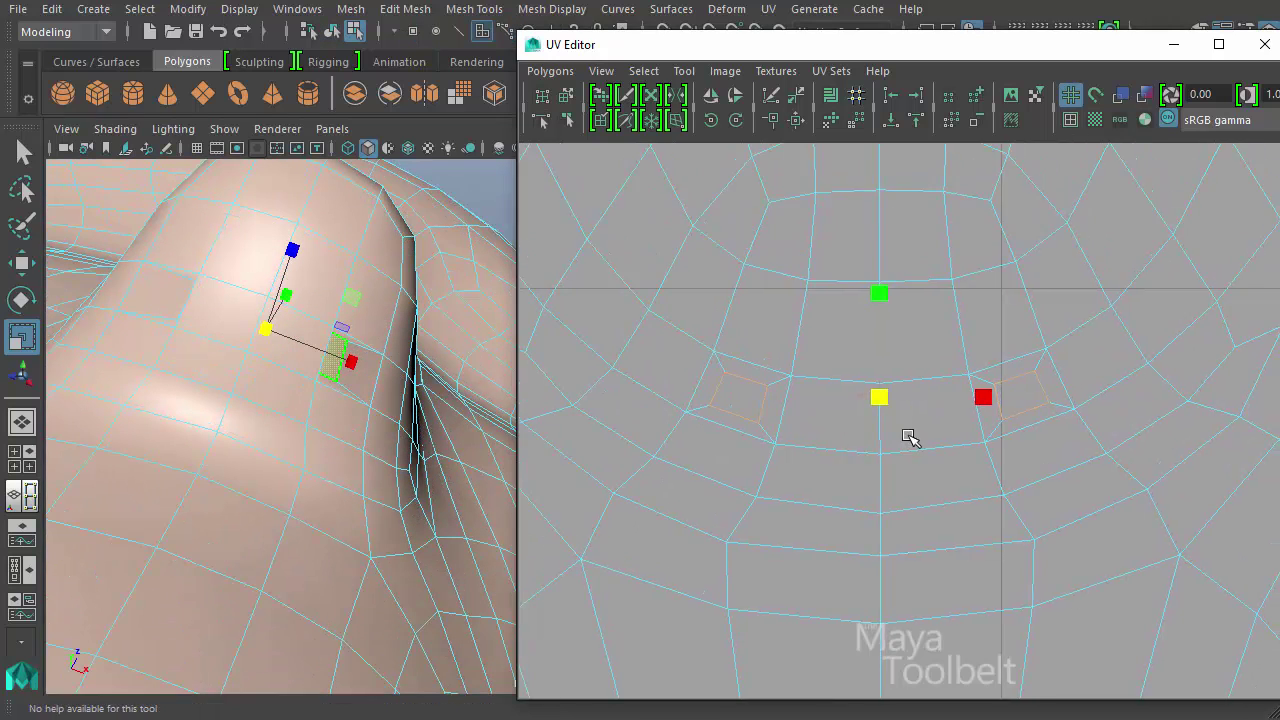
key("w")
left_click_drag(876, 400, 877, 192)
key("r")
middle_click_drag(936, 367, 922, 412)
key("w")
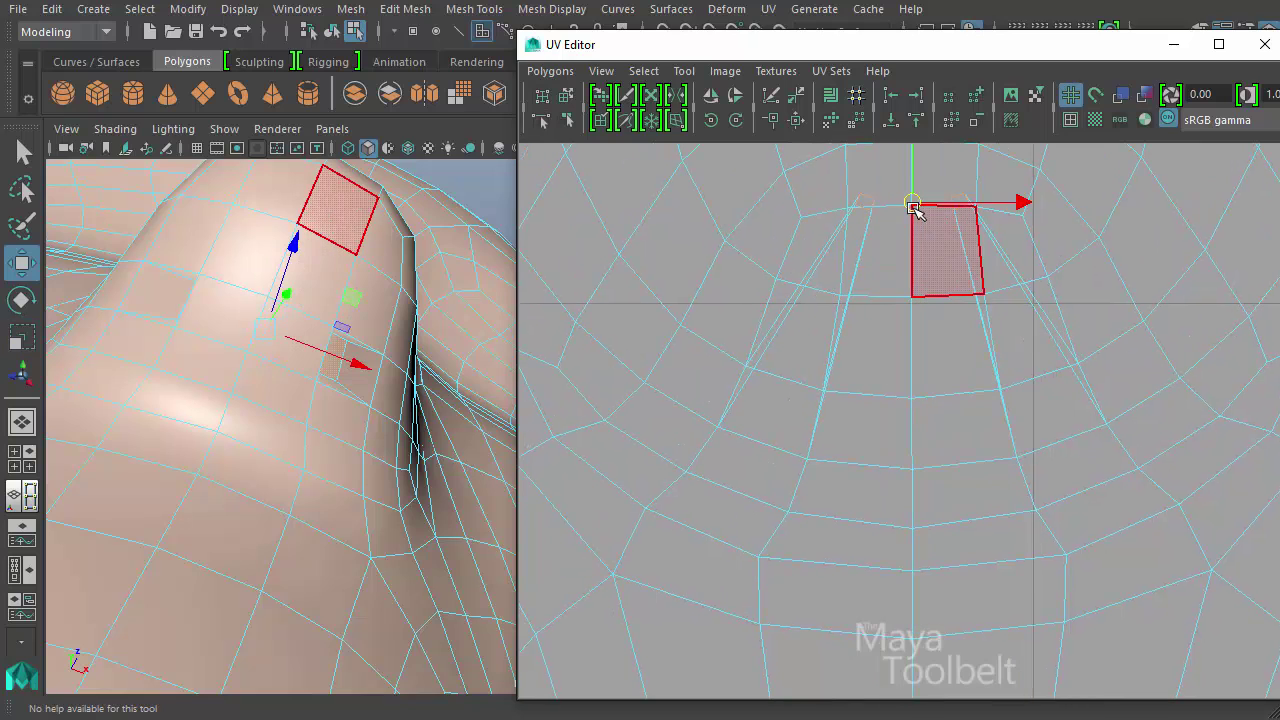
left_click_drag(906, 213, 1014, 266)
Return the head to object selection and open the Unfold UV Tool's settings beside the UV Editor
left_click(329, 31)
middle_click_drag(932, 330, 896, 477, "alt")
right_click_drag(896, 477, 642, 445, "alt")
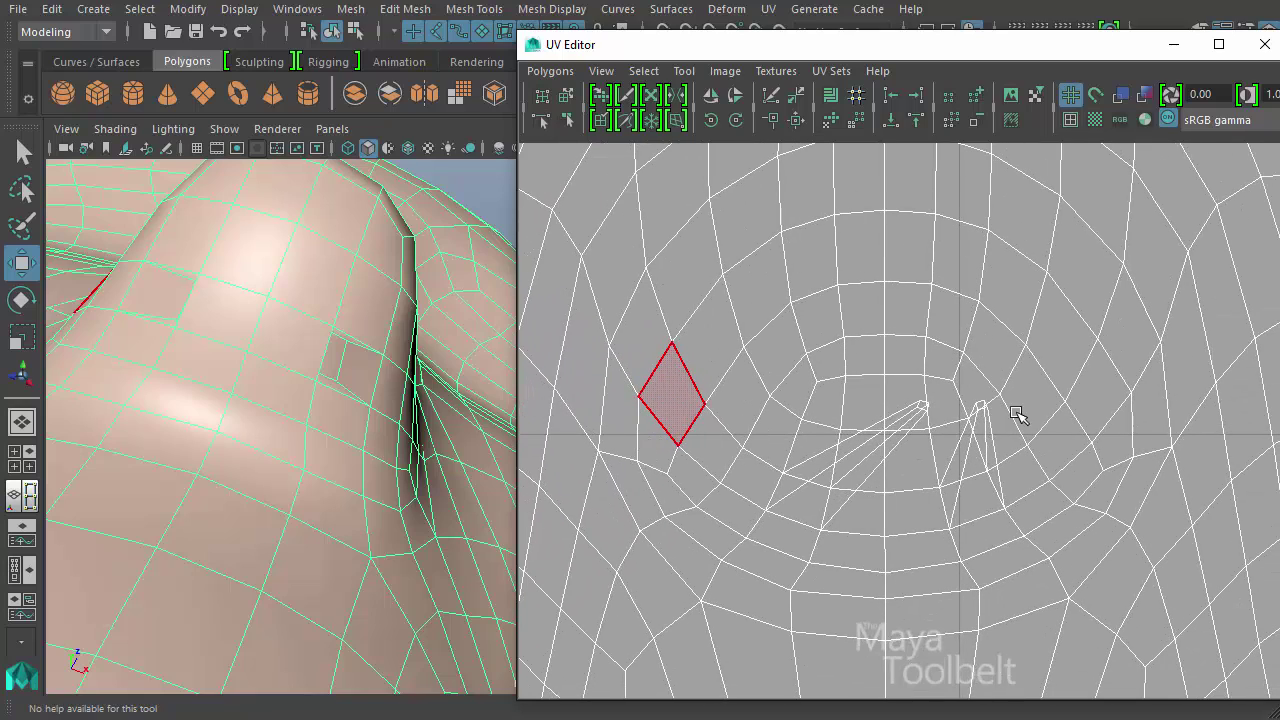
middle_click_drag(876, 482, 859, 380, "alt")
right_click_drag(859, 380, 962, 376, "alt")
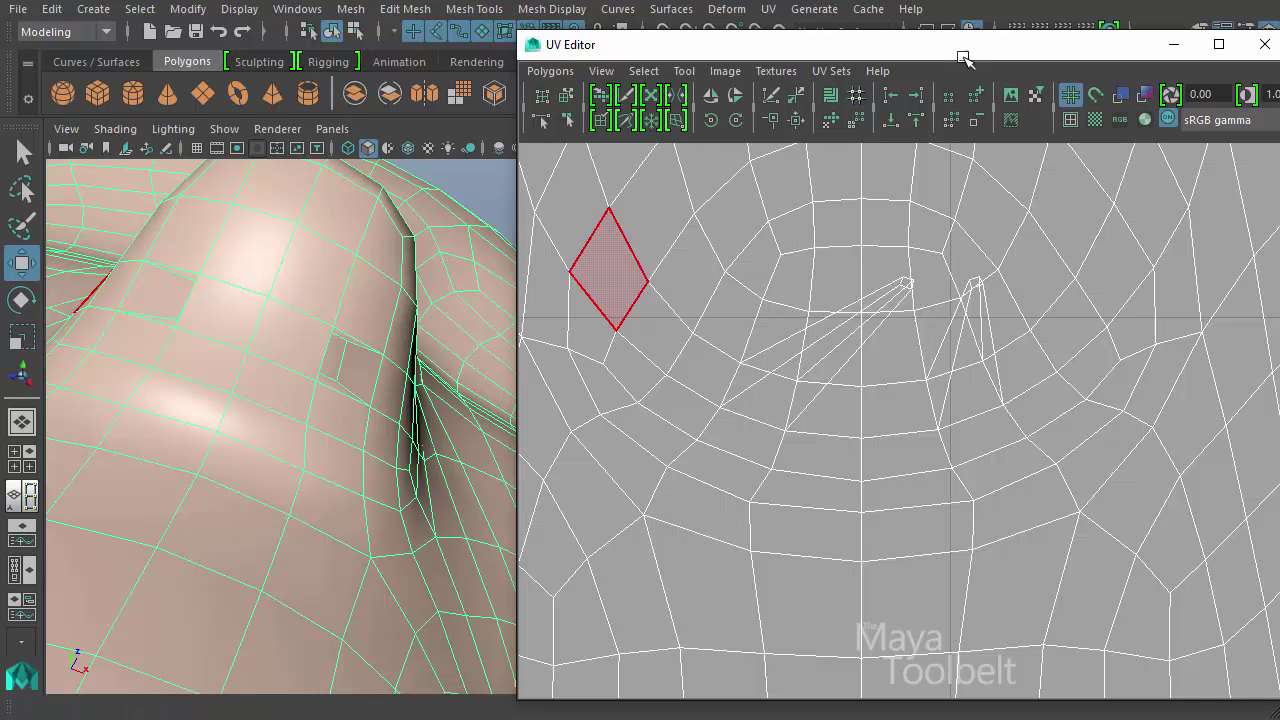
left_click_drag(962, 46, 605, 37)
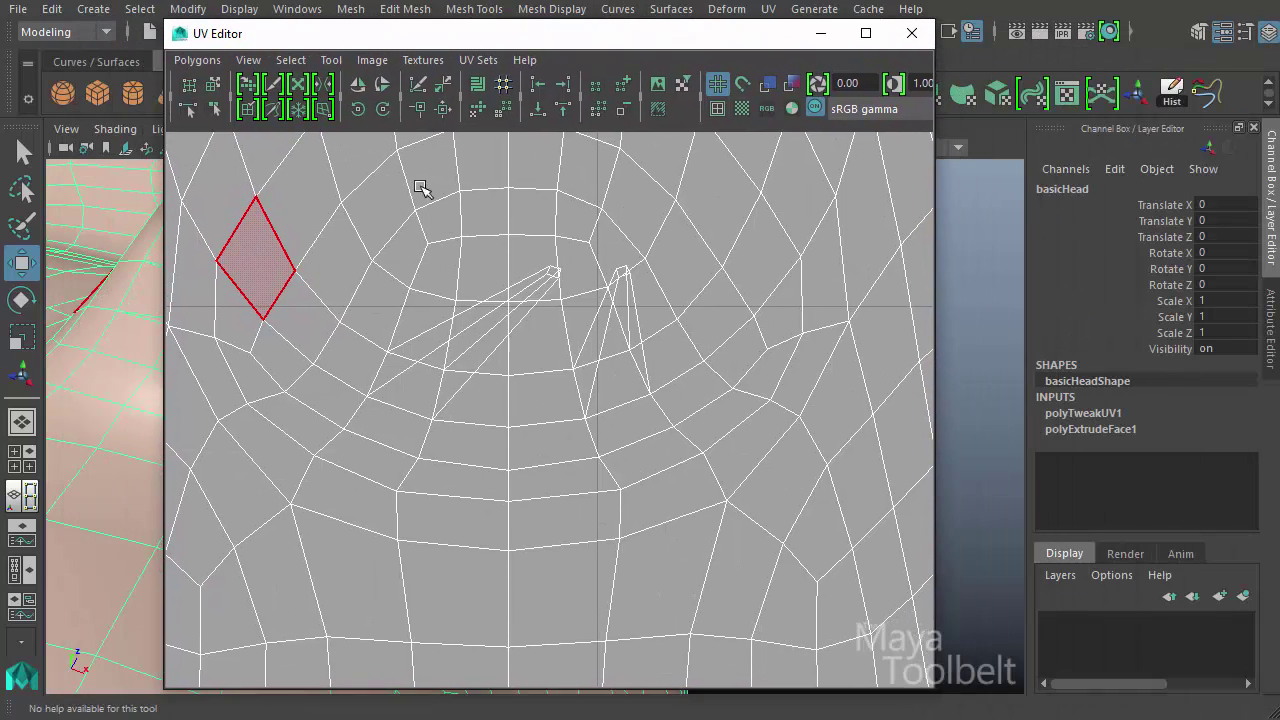
left_click(331, 61)
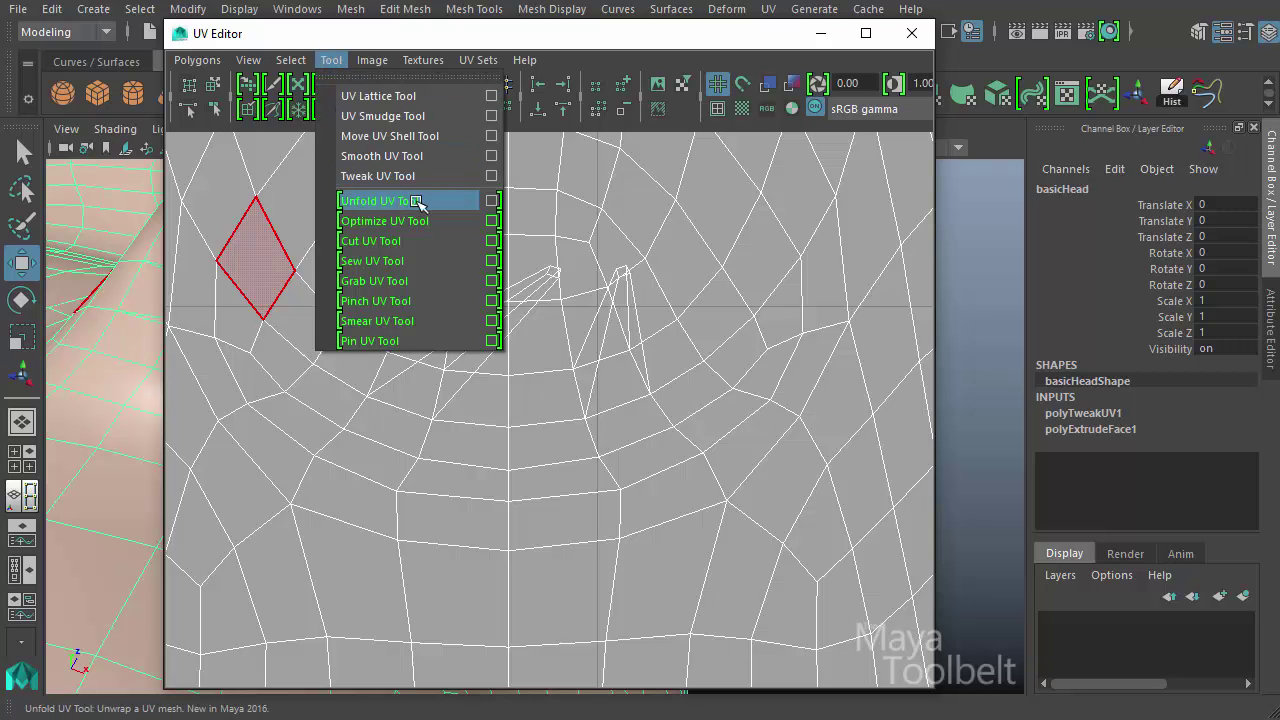
left_click(494, 200)
left_click_drag(460, 30, 350, 27)
left_click_drag(1013, 158, 1030, 113)
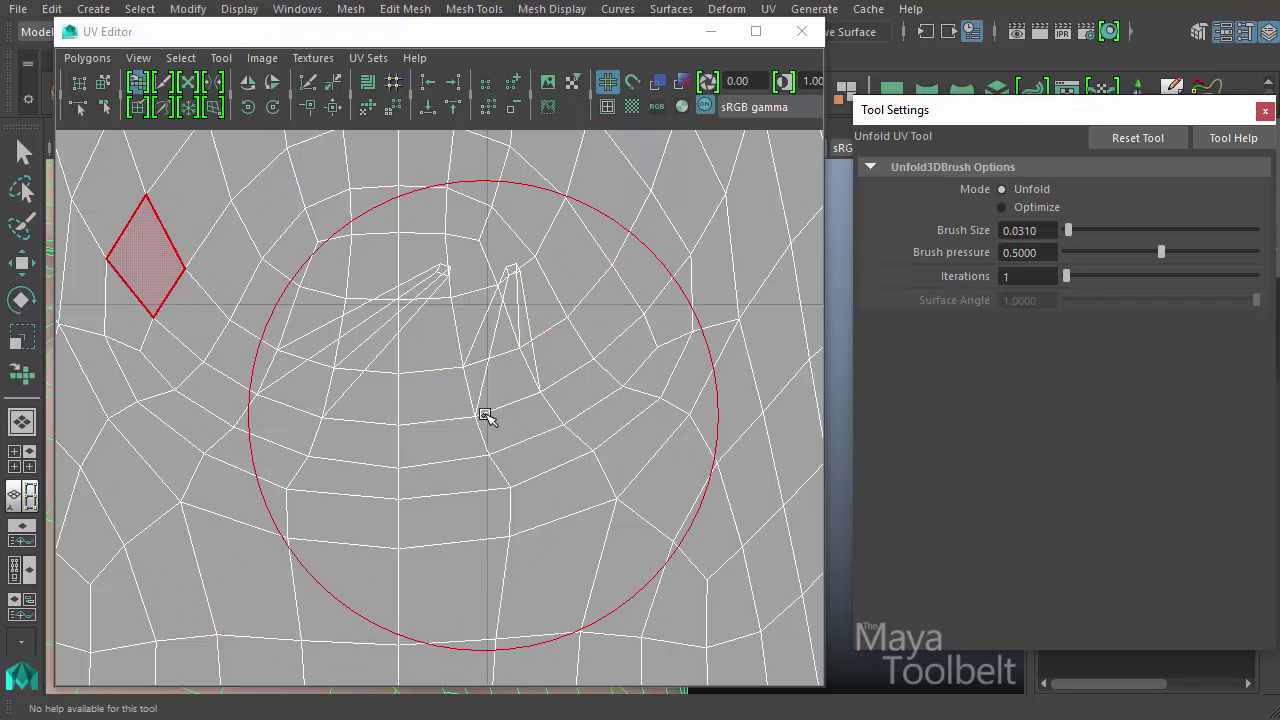
Reset the unfold brush settings and shrink the brush size to 0.0042 for the nostril area
mouse_move(487, 393)
left_mouse_down()
mouse_move(326, 520)
mouse_move(287, 534)
left_mouse_up()
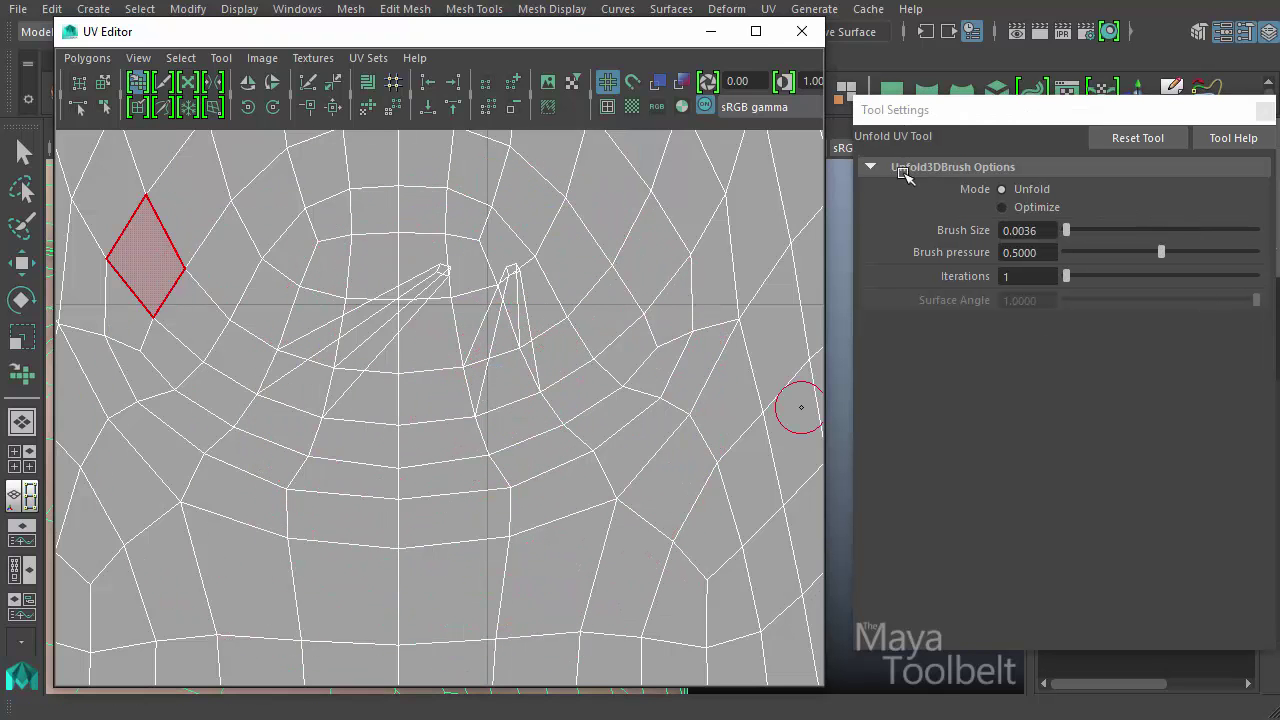
left_click(1136, 137)
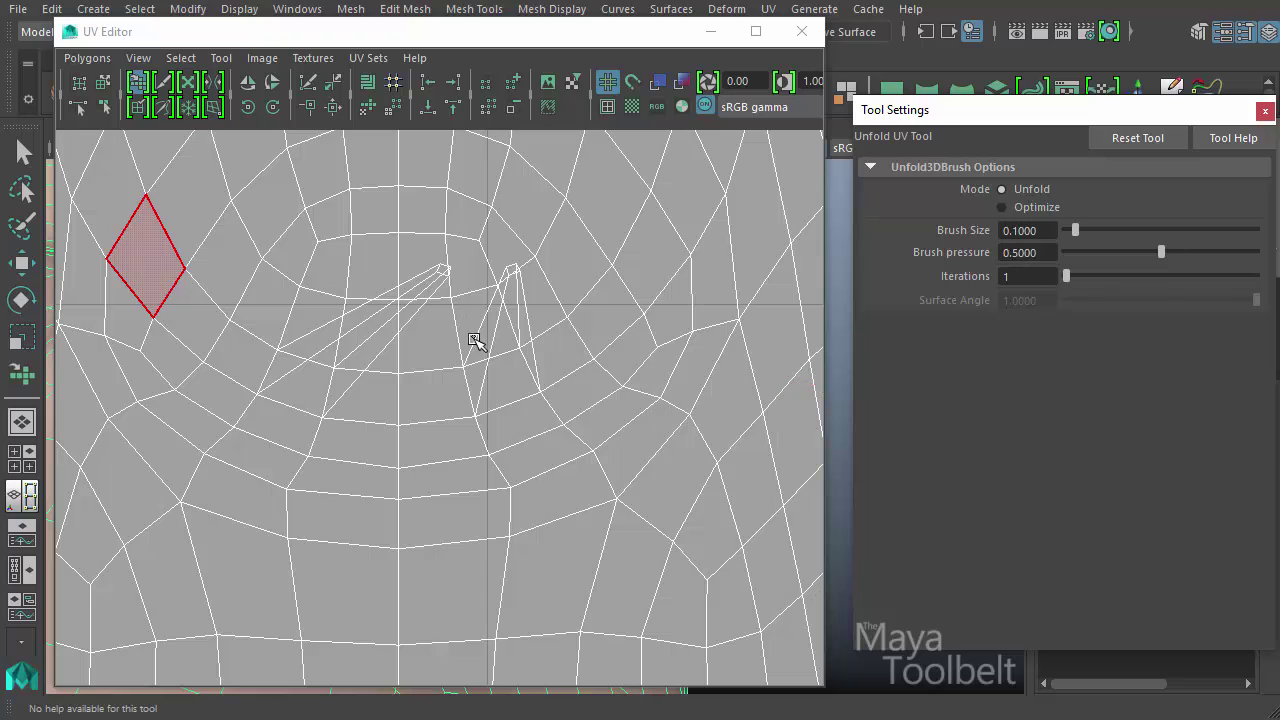
middle_click_drag(466, 305, 469, 329, "alt")
right_click_drag(469, 329, 530, 312, "alt")
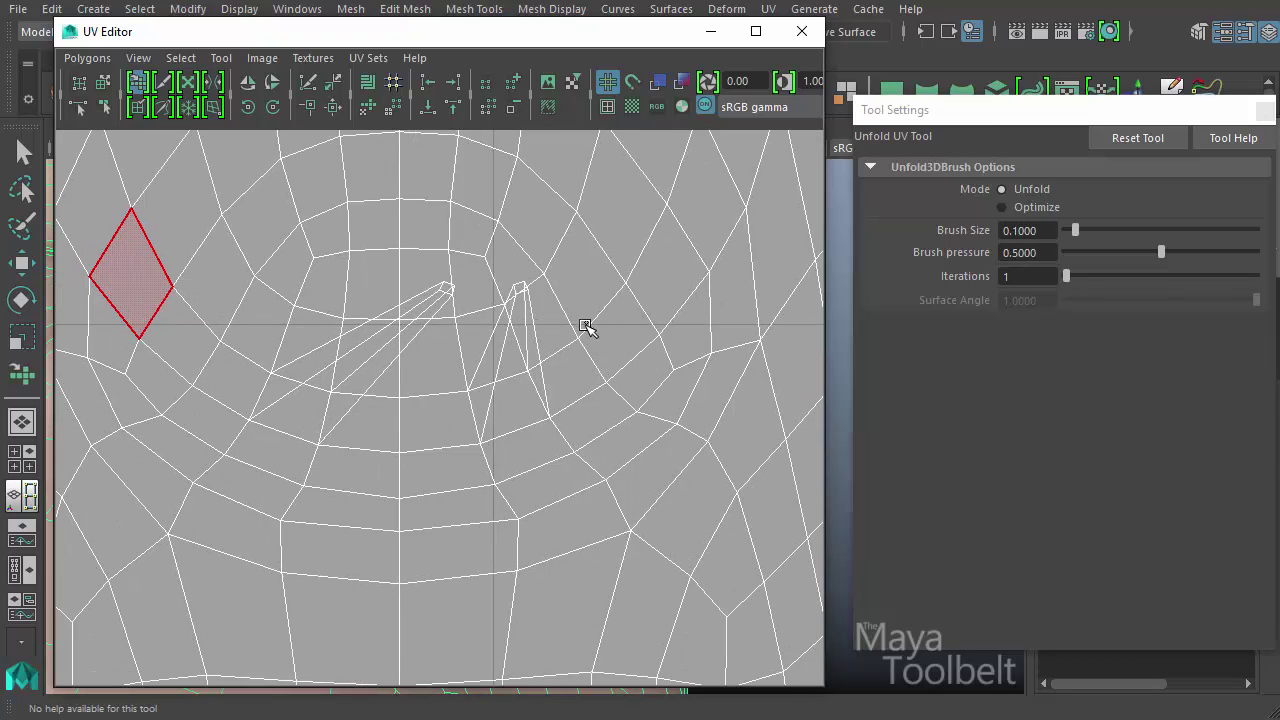
left_click_drag(583, 329, 504, 385)
left_click_drag(359, 486, 55, 706)
mouse_move(524, 387)
left_mouse_down()
mouse_move(394, 507)
mouse_move(277, 585)
left_mouse_up()
right_click_drag(517, 348, 681, 382, "alt")
middle_click_drag(631, 358, 587, 413, "alt")
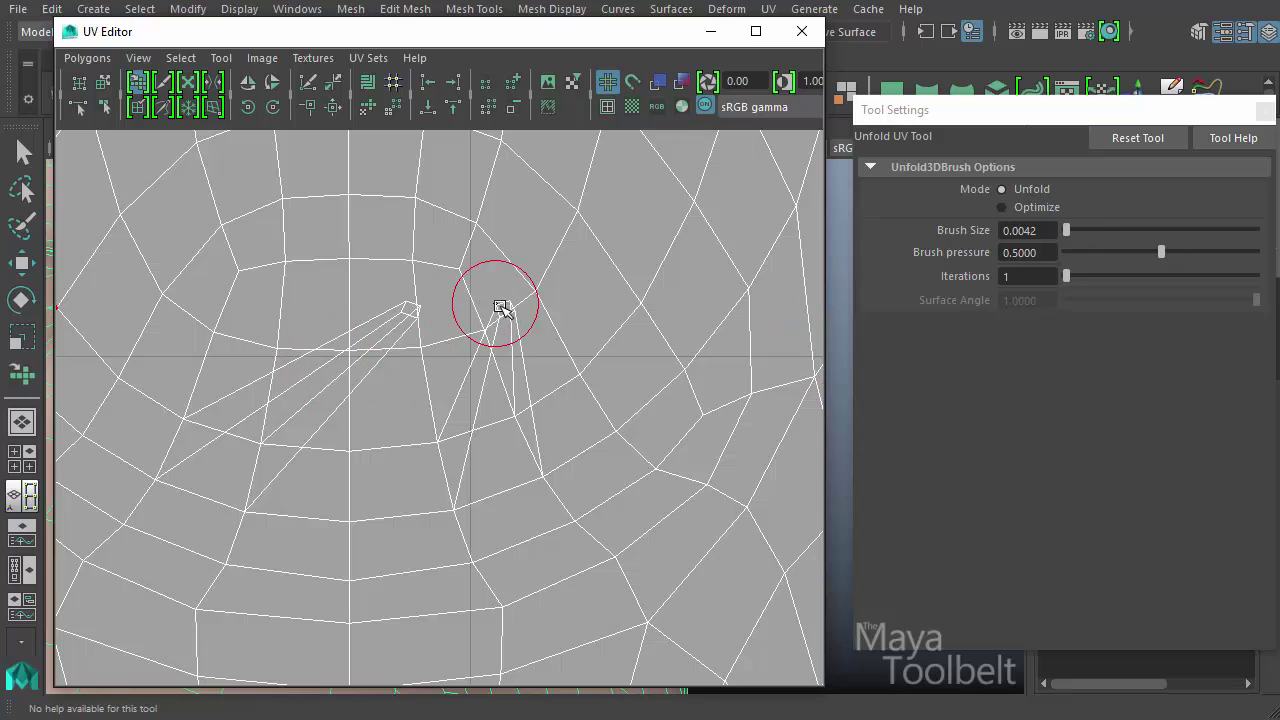
Unfold the displaced UVs of the right nostril in the layout back inside their surrounding face
mouse_move(500, 308)
left_mouse_down()
mouse_move(480, 400)
mouse_move(497, 404)
left_mouse_up()
left_click_drag(488, 452, 497, 467)
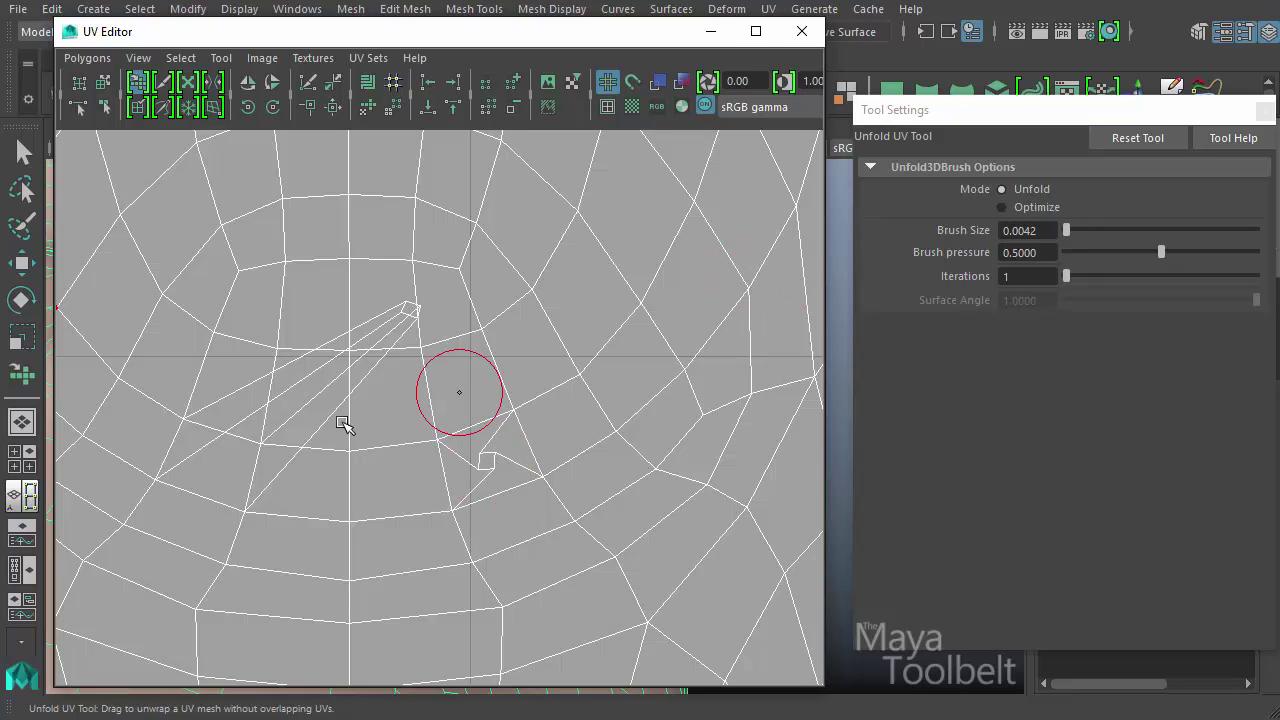
middle_click_drag(289, 483, 280, 446, "alt")
right_click_drag(280, 446, 531, 450, "alt")
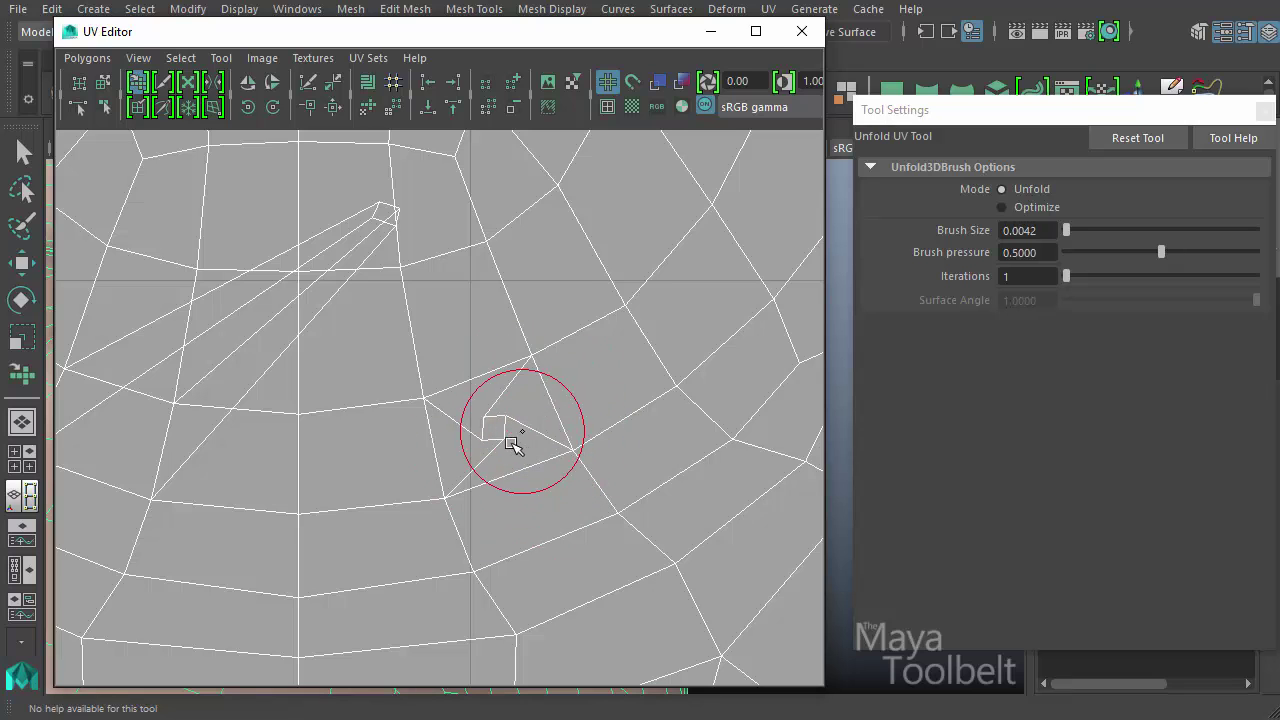
mouse_move(357, 336)
middle_mouse_down("alt")
mouse_move(471, 343)
mouse_move(509, 314)
middle_mouse_up("alt")
scroll(509, 314, "down", 1)
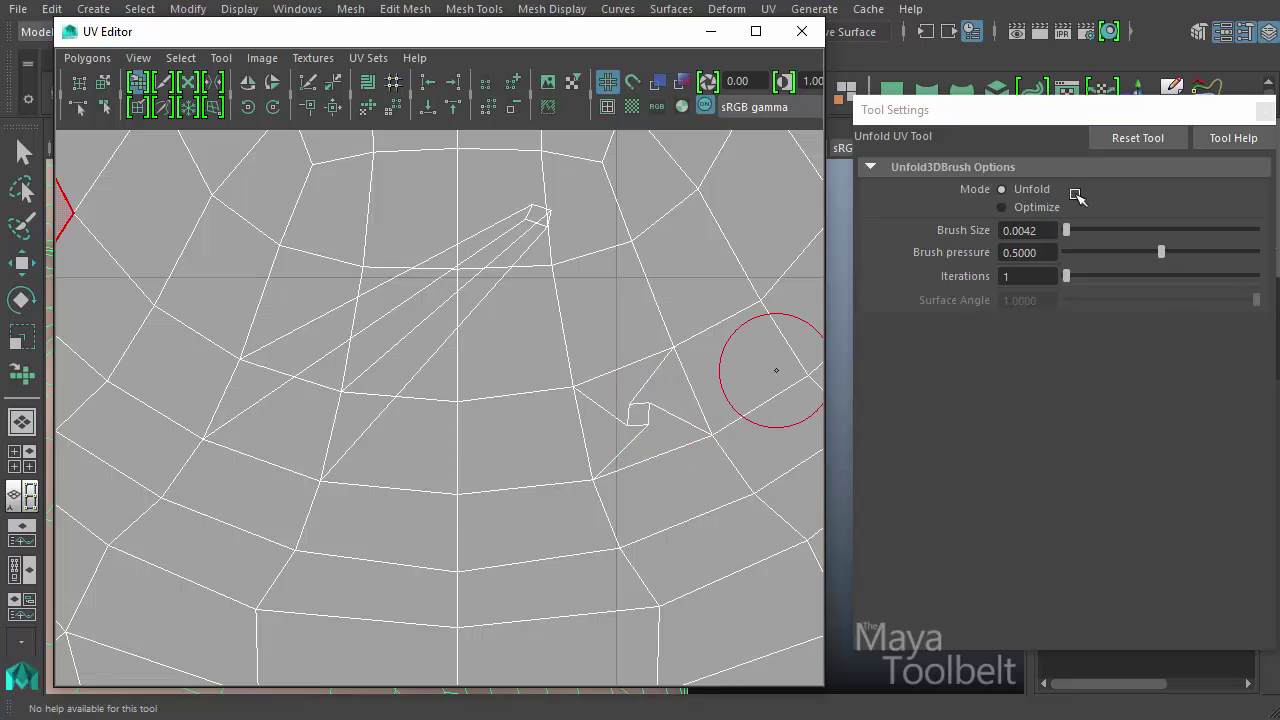
Switch the brush to Optimize mode and untangle the left nostril's overlapping UVs, also brushing over the right nostril
left_click(1035, 207)
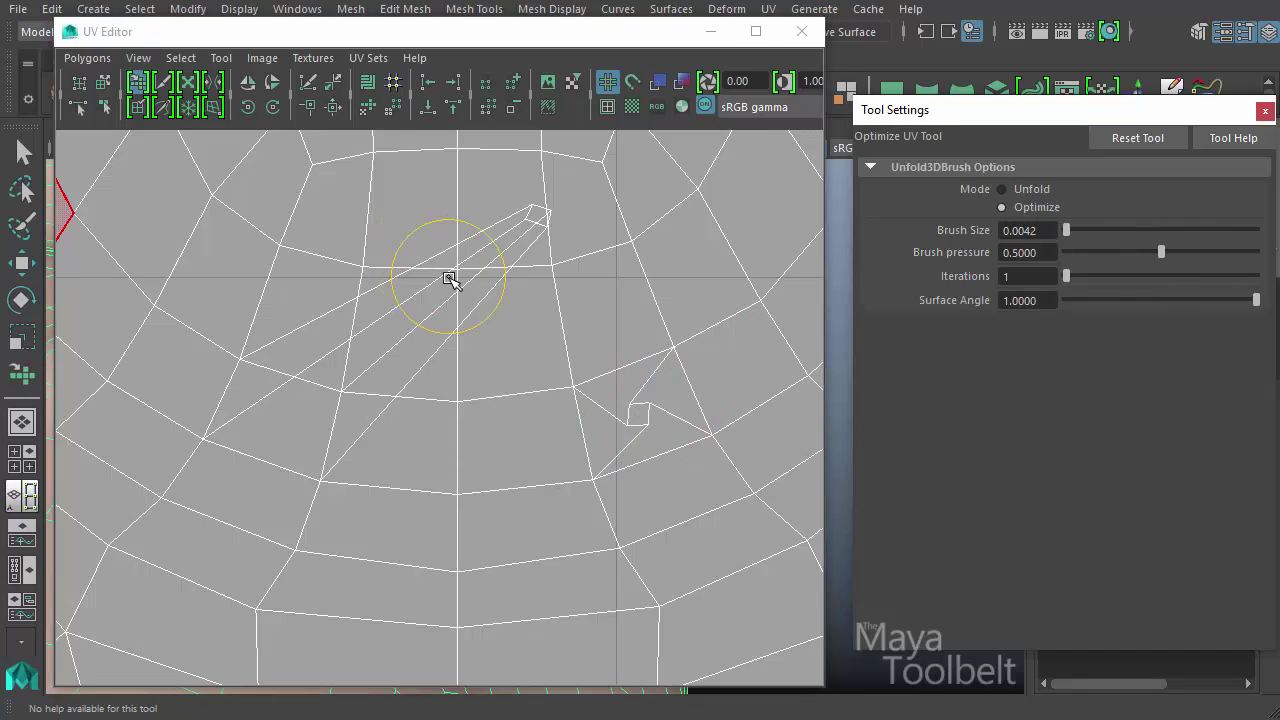
middle_click_drag(581, 246, 648, 248, "alt")
left_click(607, 228)
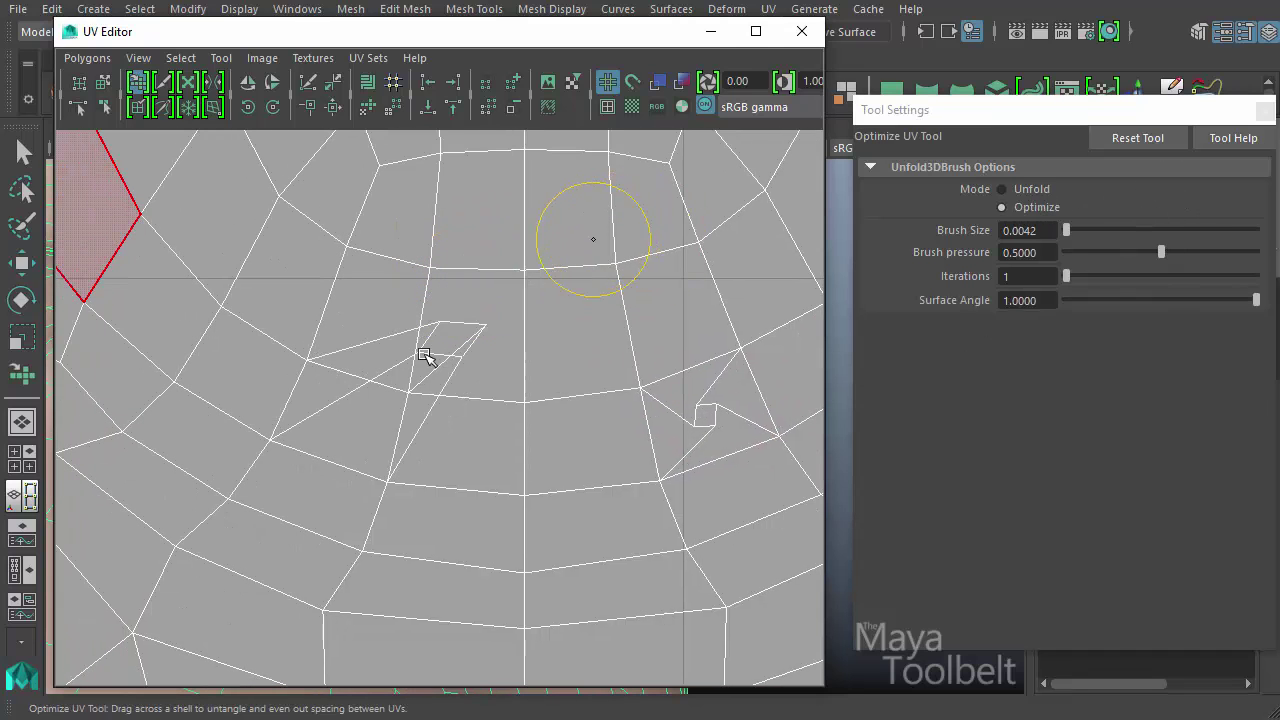
mouse_move(418, 383)
left_mouse_down()
mouse_move(400, 380)
mouse_move(331, 423)
mouse_move(347, 428)
left_mouse_up()
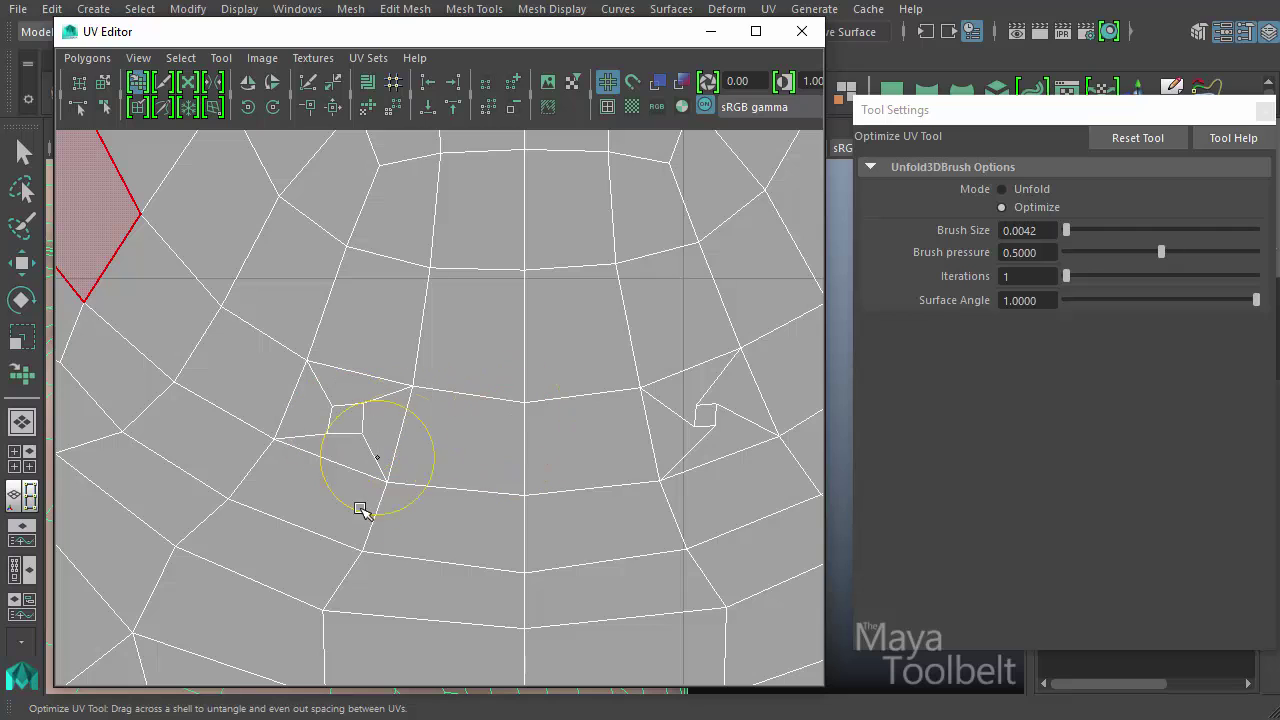
left_click_drag(750, 458, 707, 423)
middle_click_drag(582, 456, 528, 402, "alt")
right_click_drag(528, 402, 461, 397, "alt")
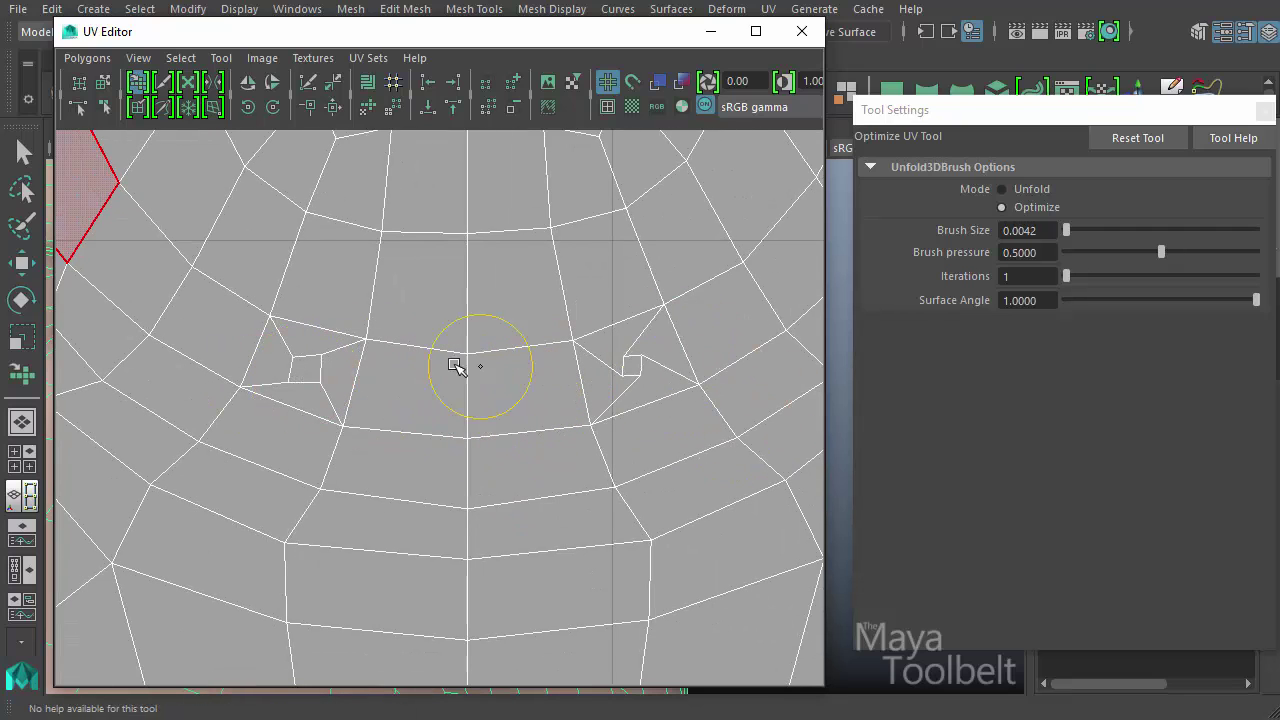
middle_click_drag(433, 370, 270, 385, "alt")
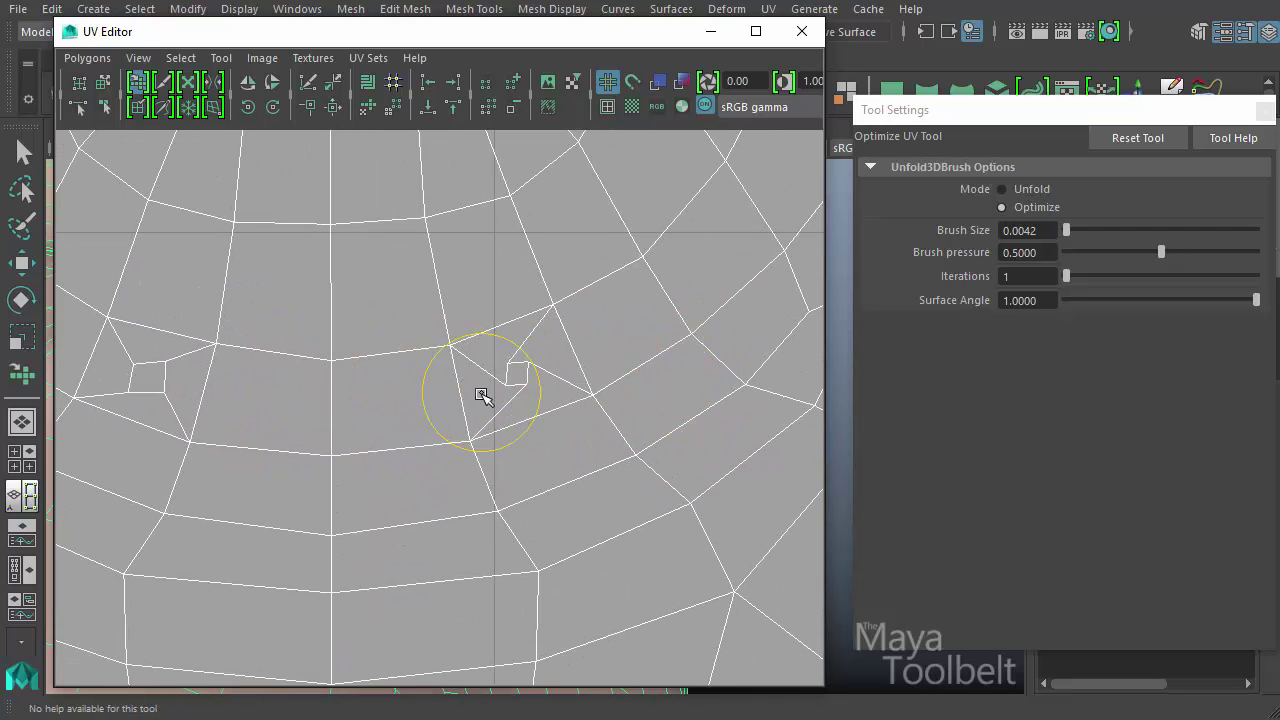
Select the four inner UVs of the right nostril and rotate them to straighten the twisted surrounding edges
key("w")
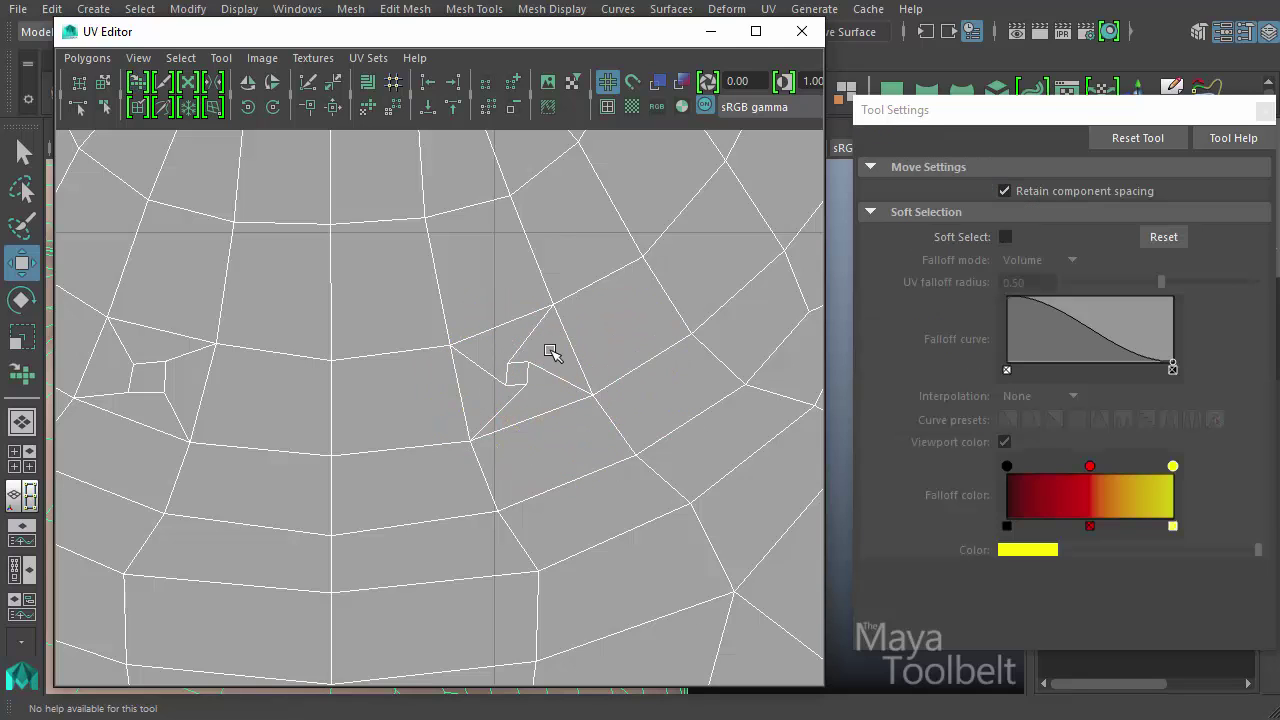
right_click_drag(505, 373, 580, 373)
left_click_drag(491, 351, 562, 418)
key("e")
left_click_drag(593, 297, 623, 405)
Select the four inner UVs of the left nostril and rotate them into line with the surrounding face
middle_click_drag(282, 433, 485, 438, "alt")
left_click_drag(397, 355, 326, 414)
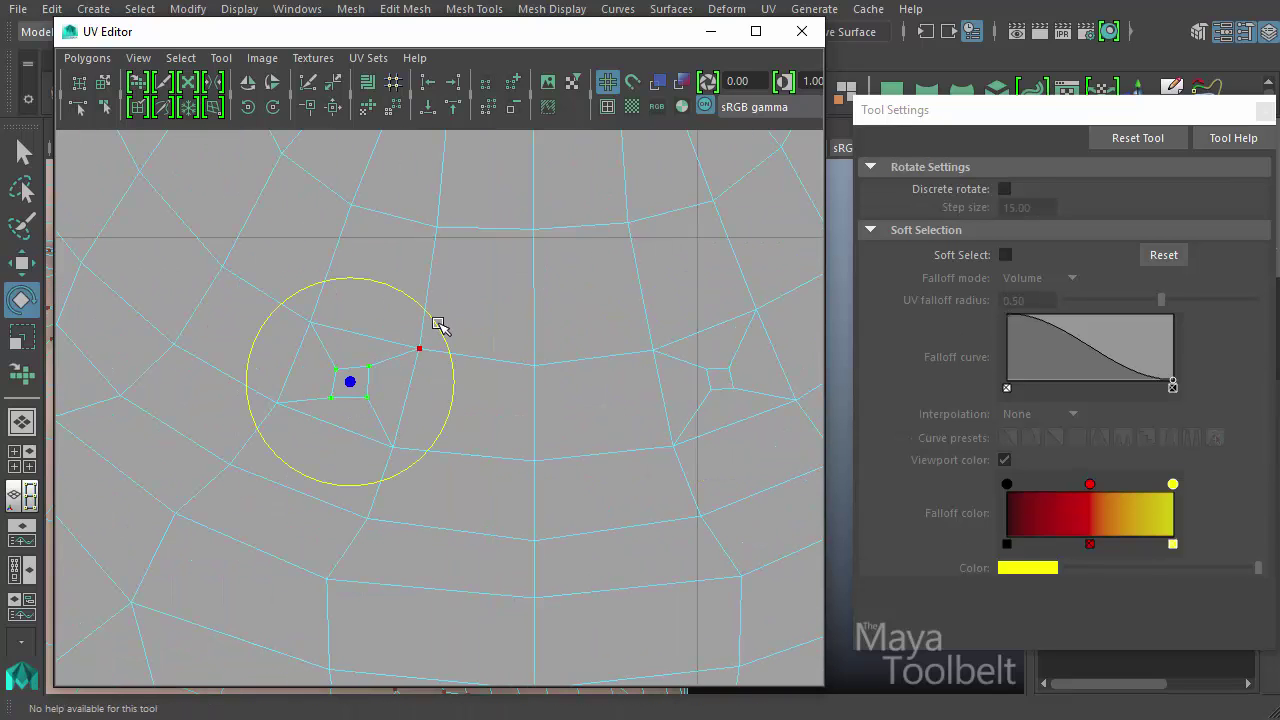
left_click_drag(443, 323, 444, 362)
key("w")
middle_click_drag(582, 410, 548, 396, "alt")
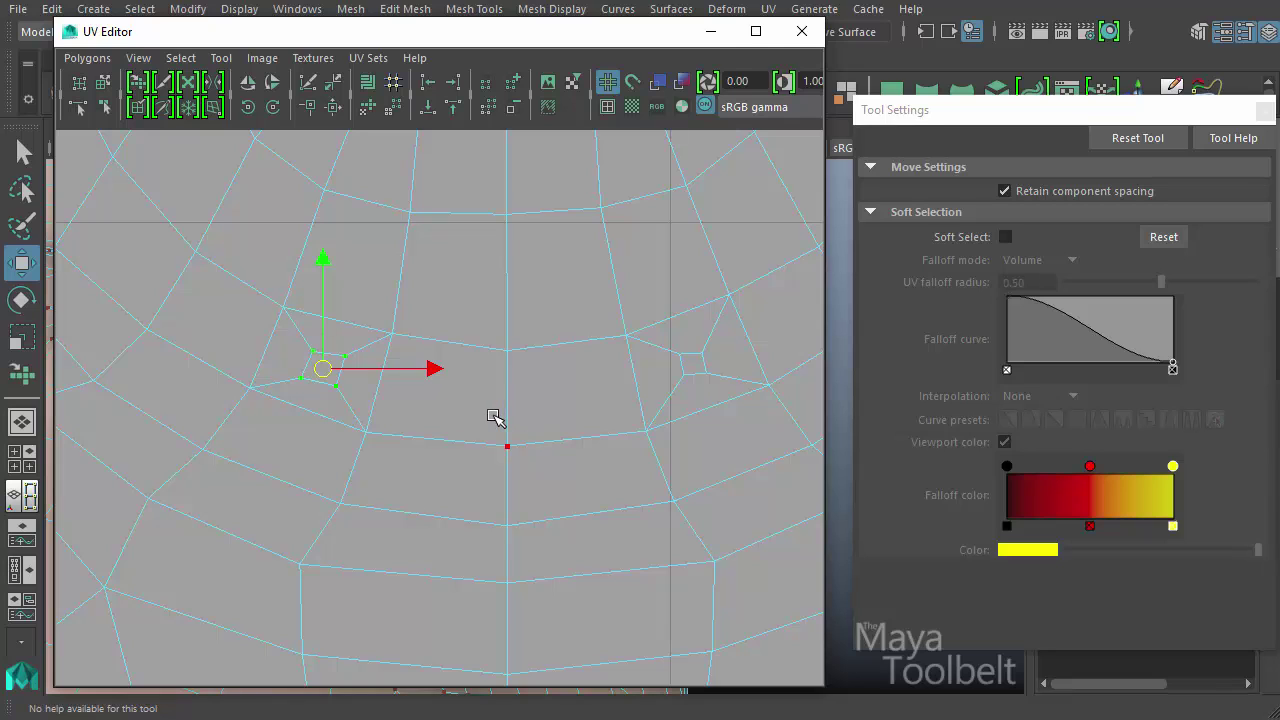
Activate the unfold brush in Optimize mode and reset its tool settings
left_click(138, 84)
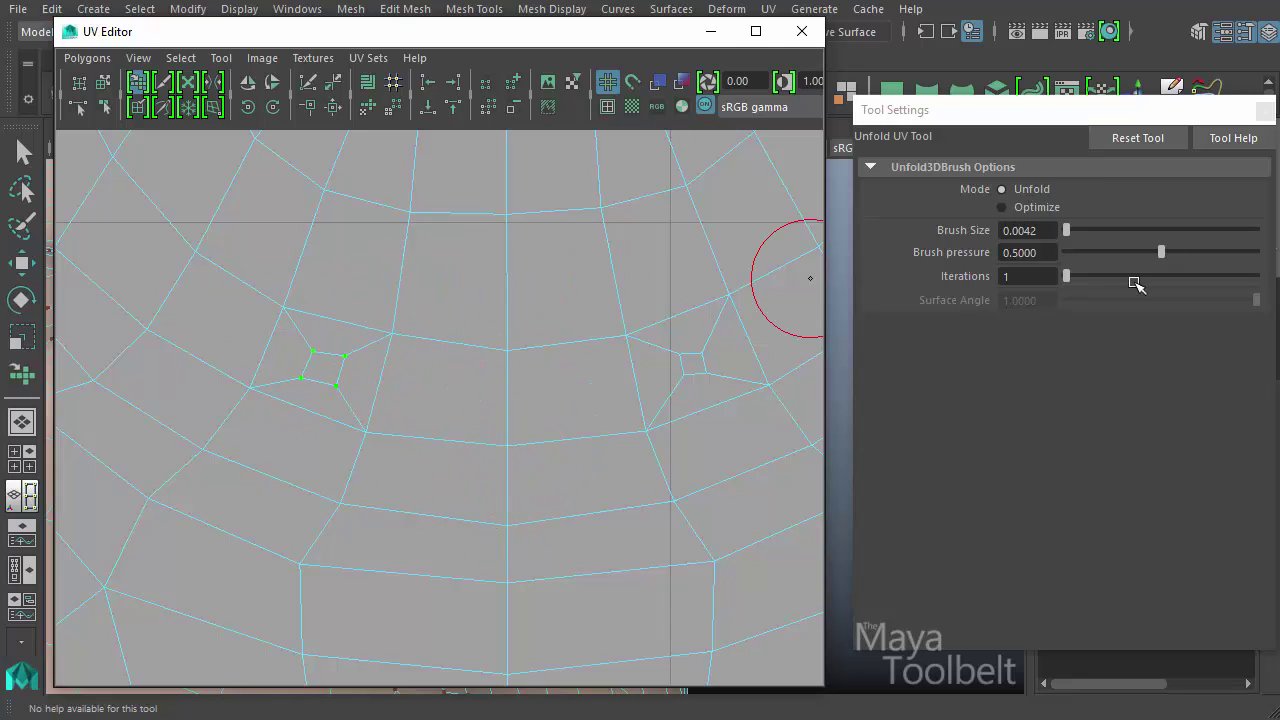
left_click(1034, 206)
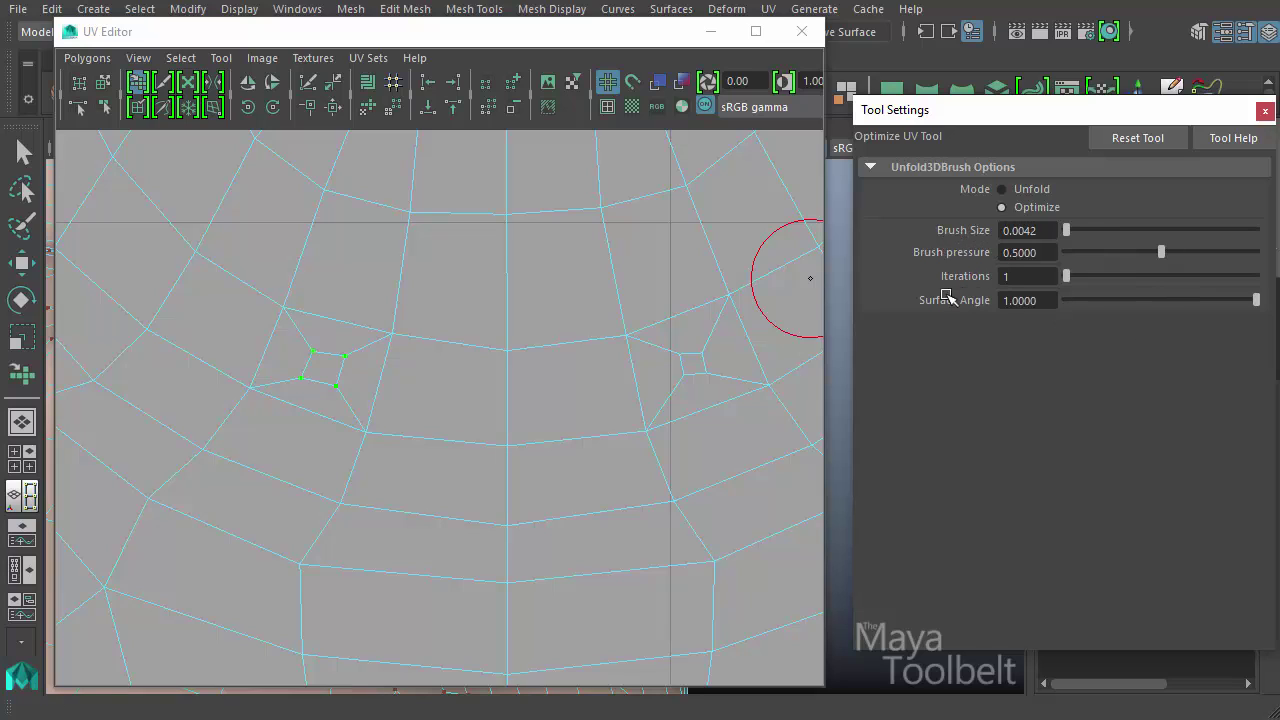
left_click(1130, 140)
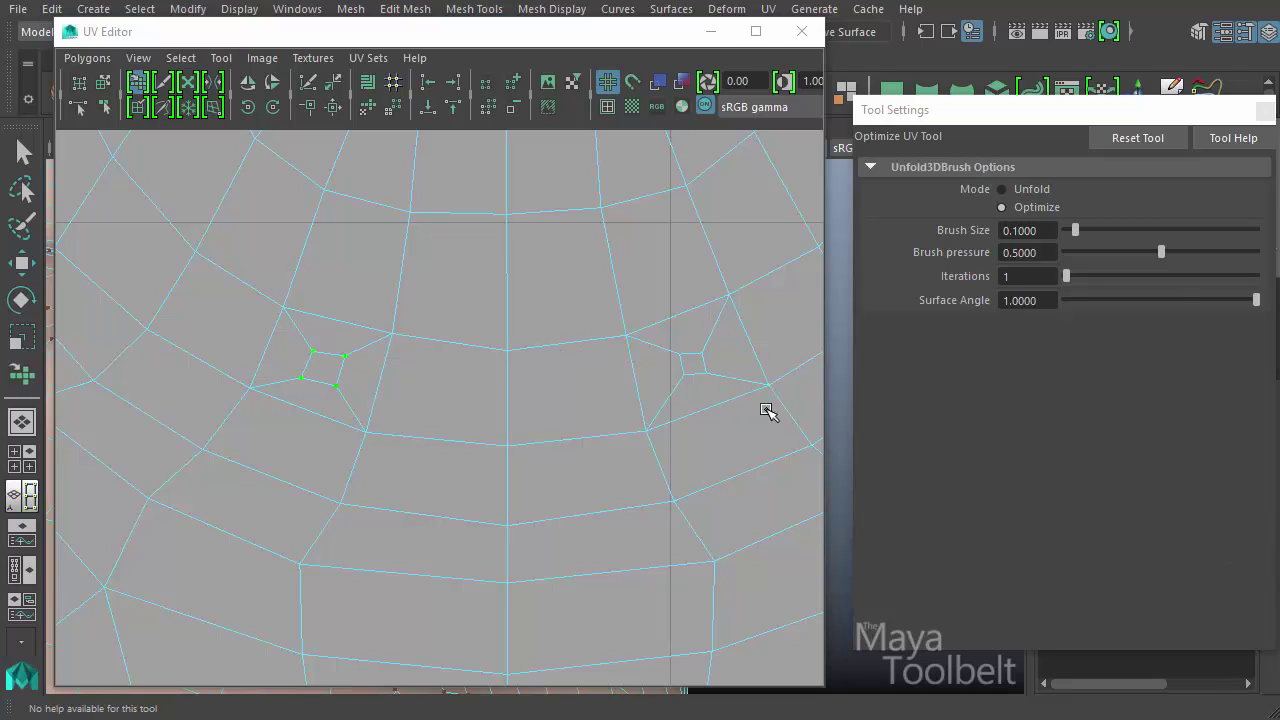
Move the left nostril's four inner UVs up beyond their surrounding face, and set the Optimize brush size to 0.0038
middle_click_drag(522, 268, 483, 217)
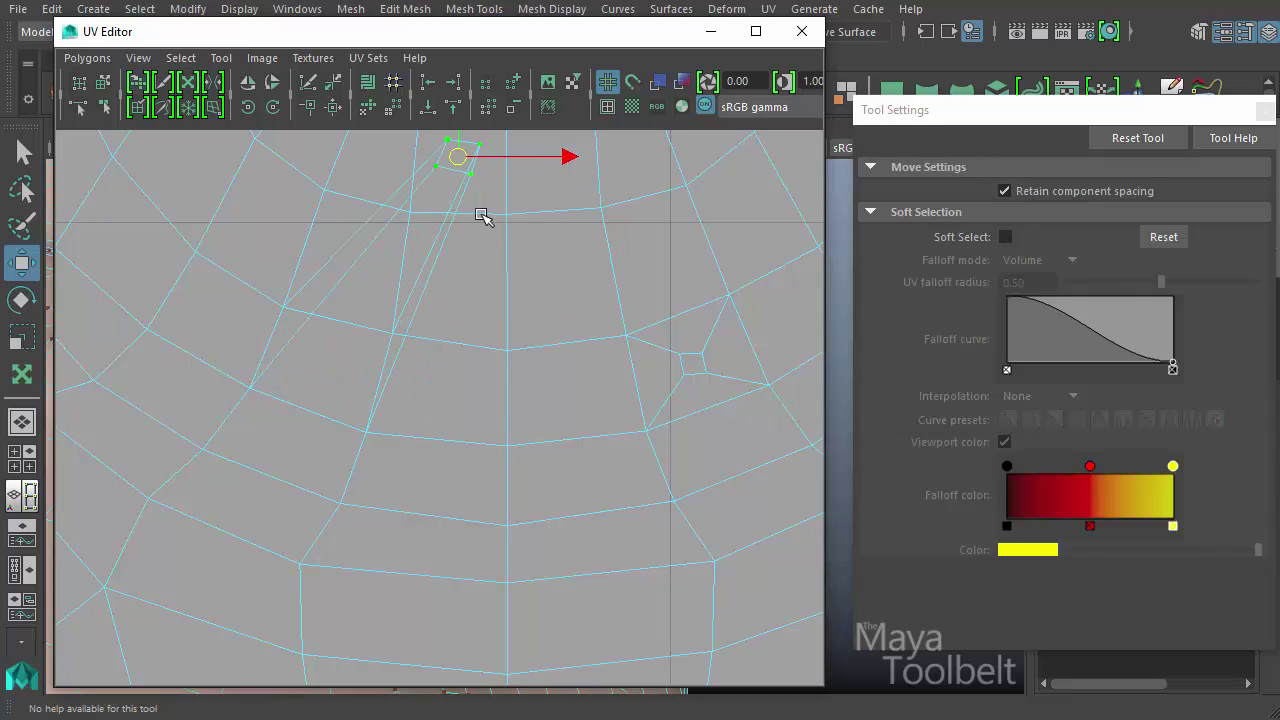
middle_click_drag(640, 337, 621, 503, "alt")
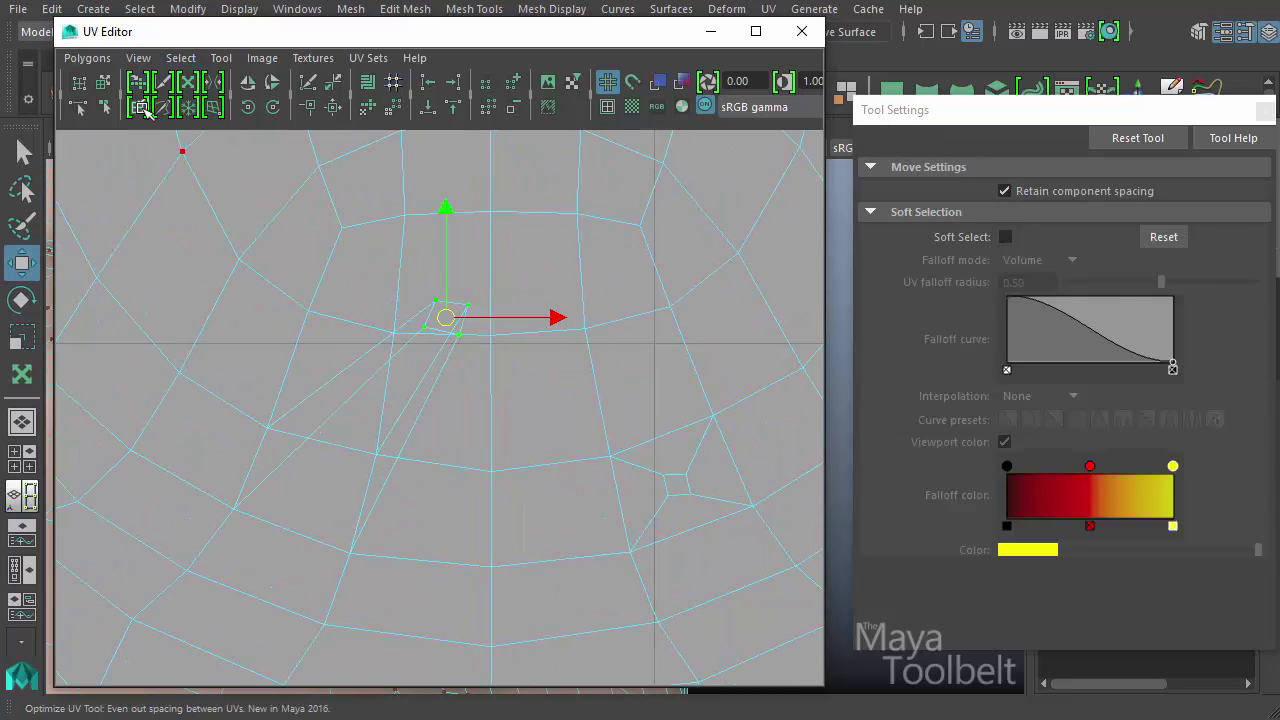
left_click(141, 107)
middle_click_drag(391, 537, 428, 501, "alt")
middle_click_drag(486, 375, 576, 326, "alt")
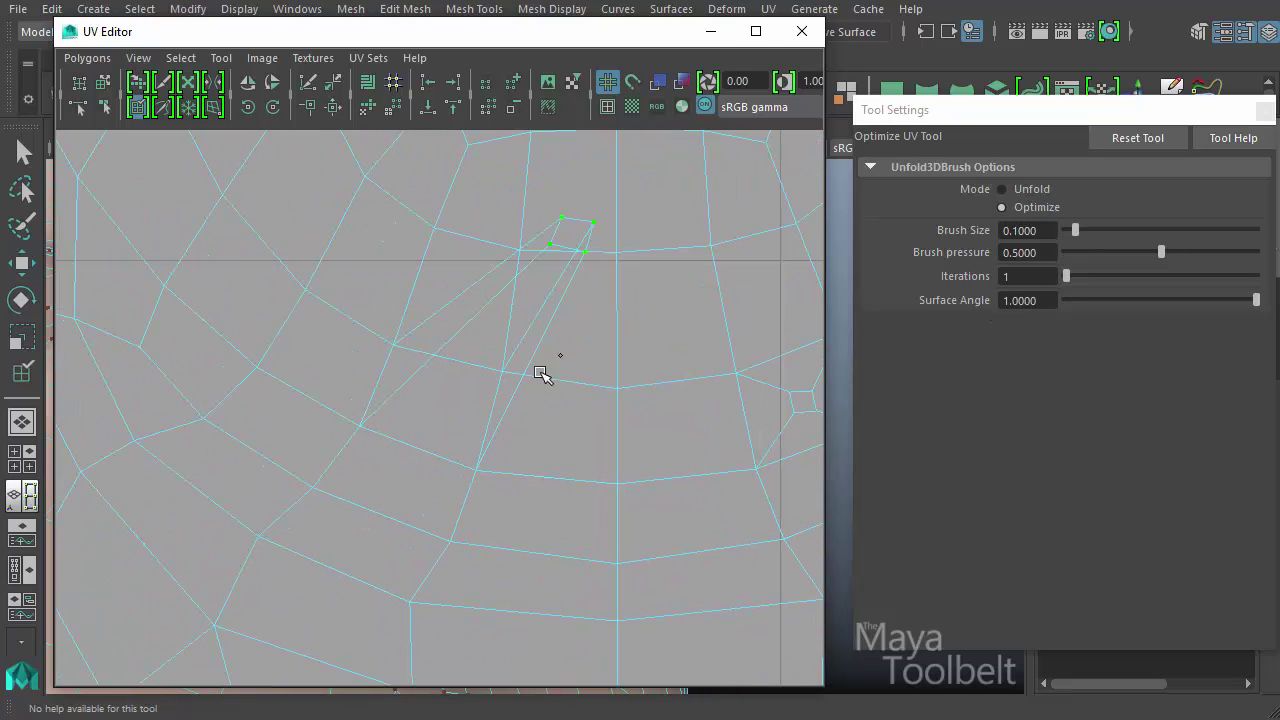
right_click_drag(540, 374, 550, 347, "alt")
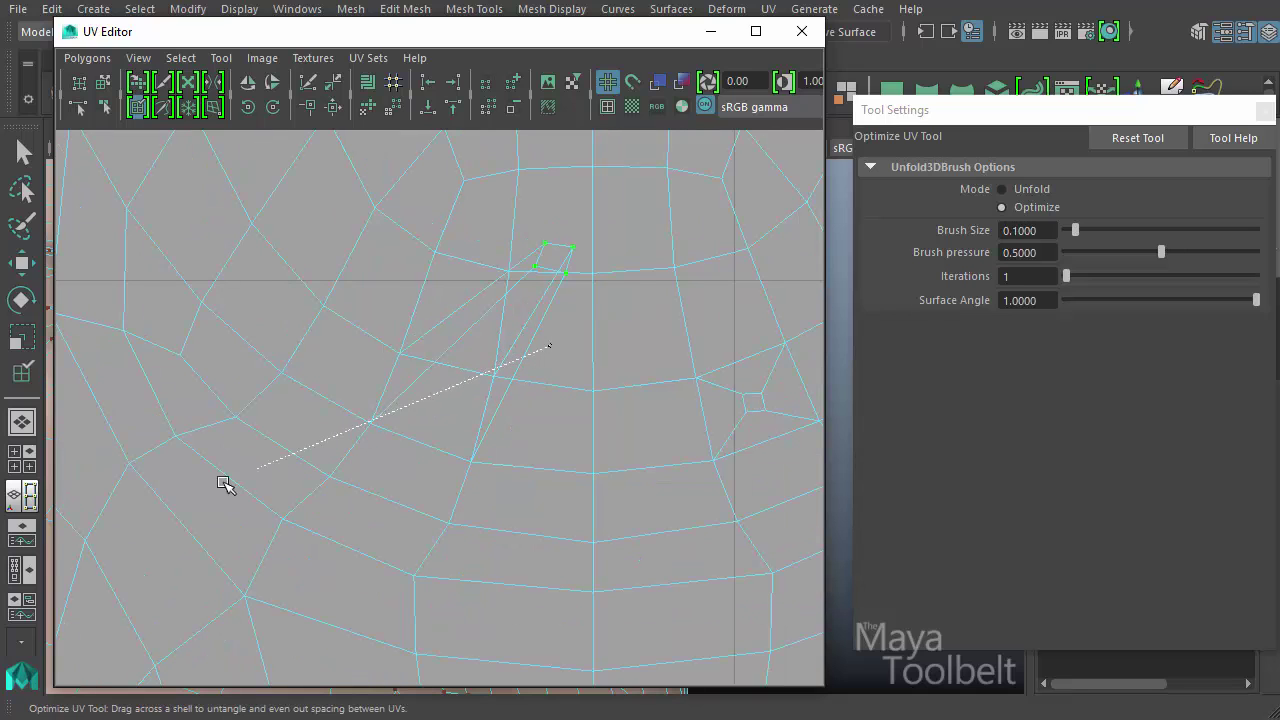
left_click_drag(83, 534, 83, 534)
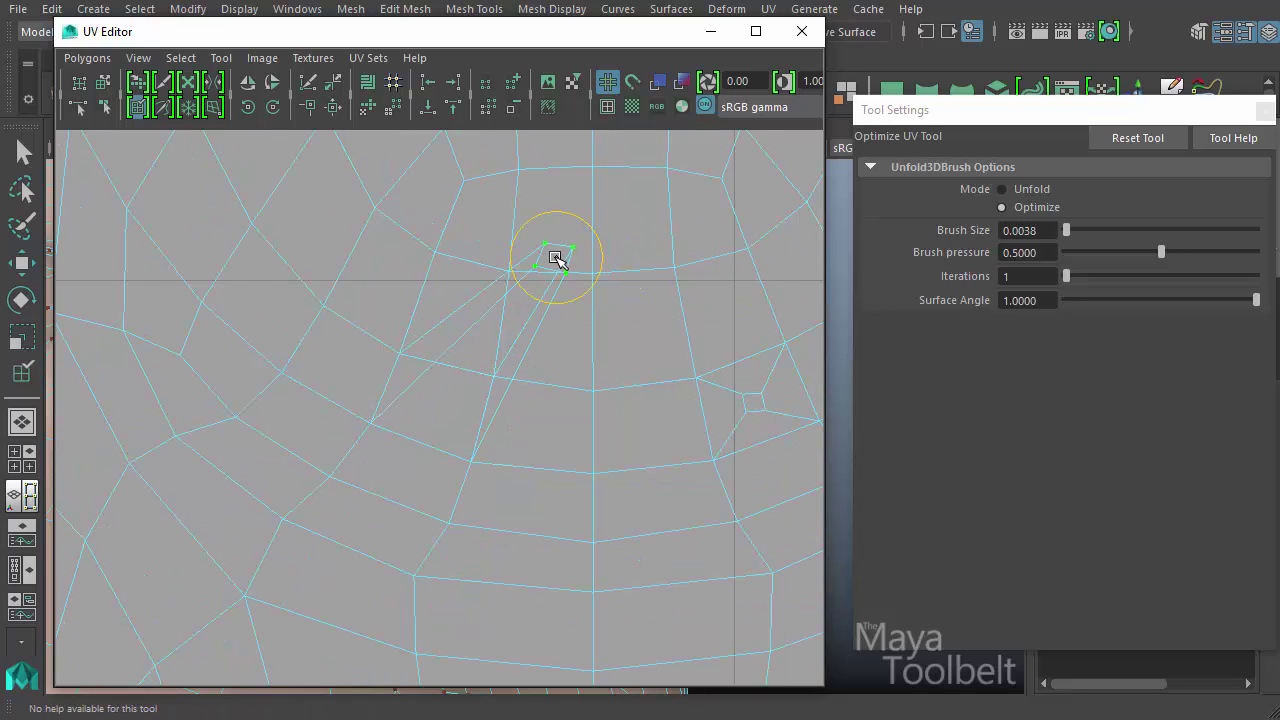
Brush the displaced left nostril UVs back inside their face with the Optimize UV Tool, and undo the strokes
mouse_move(555, 259)
left_mouse_down()
mouse_move(559, 290)
mouse_move(429, 423)
mouse_move(500, 391)
mouse_move(468, 473)
left_mouse_up()
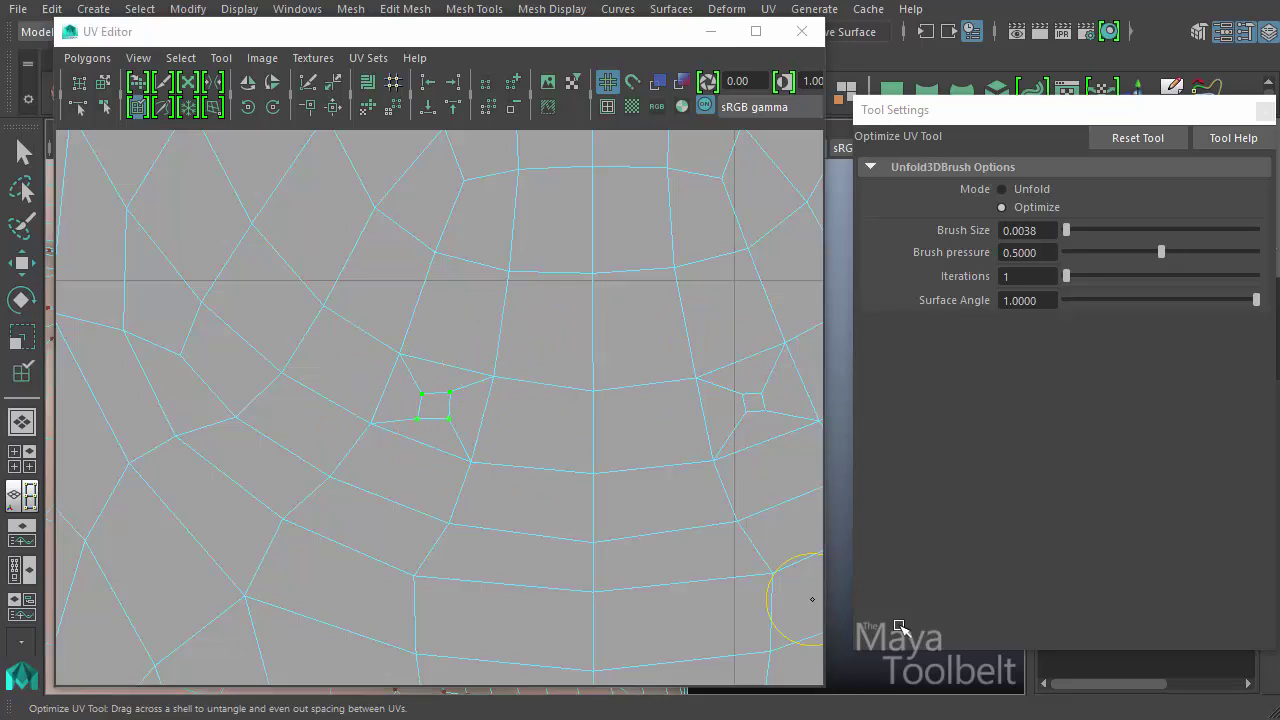
key("ctrl+z")
key("ctrl+z")
key("ctrl+z")
key("ctrl+z")
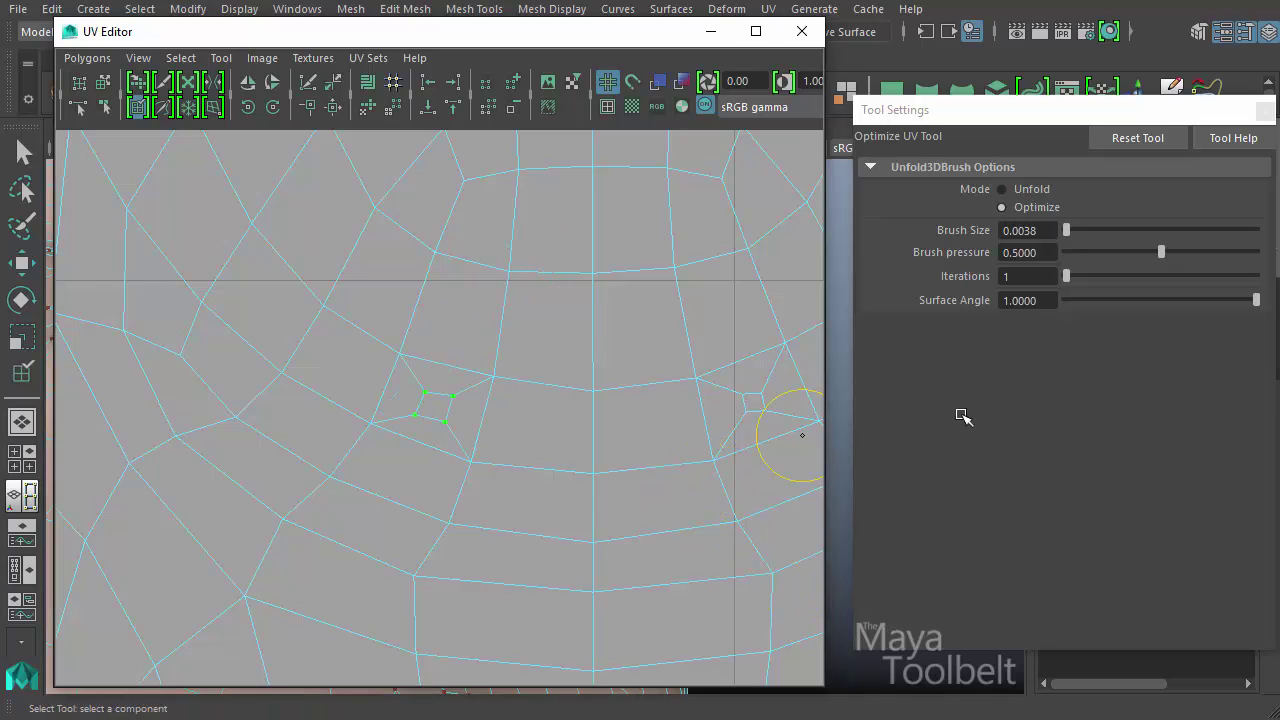
key("ctrl+z")
Set the Optimize brush's Surface Angle to 0.2872 and untangle the displaced left nostril UVs with it
left_click_drag(1254, 302, 1120, 305)
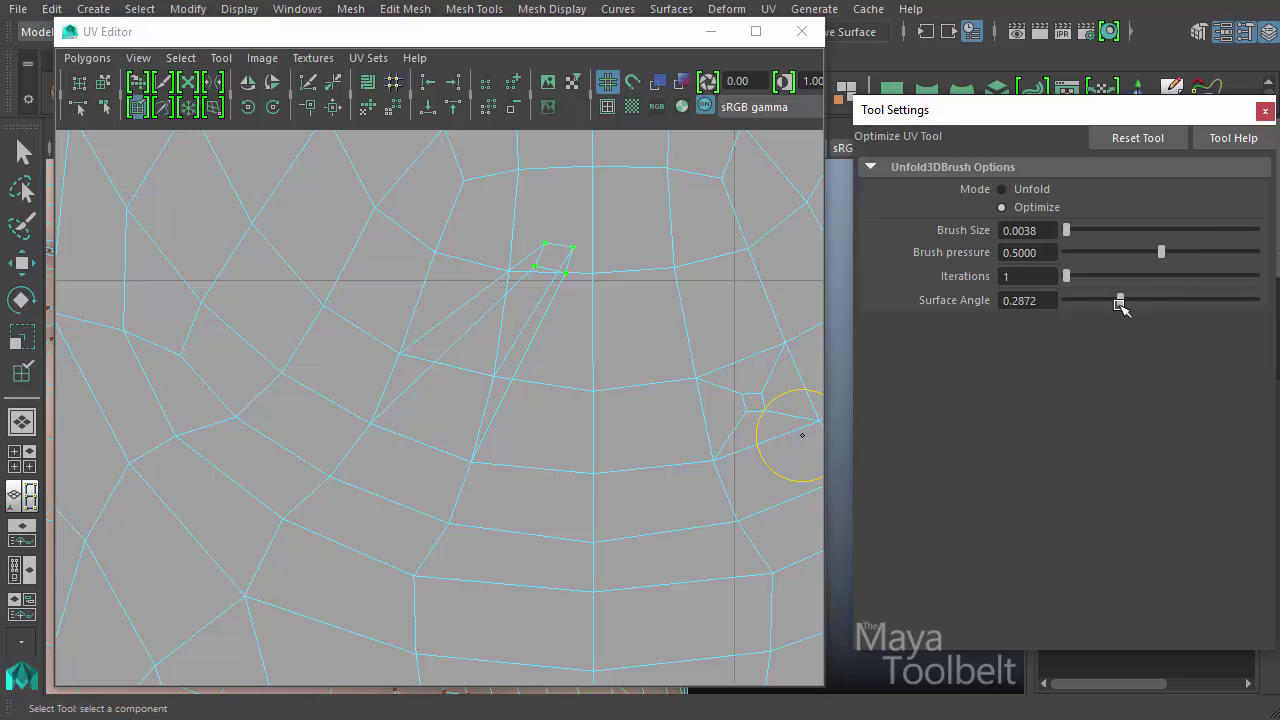
mouse_move(583, 291)
left_mouse_down()
mouse_move(557, 283)
mouse_move(486, 340)
mouse_move(423, 429)
mouse_move(437, 409)
left_mouse_up()
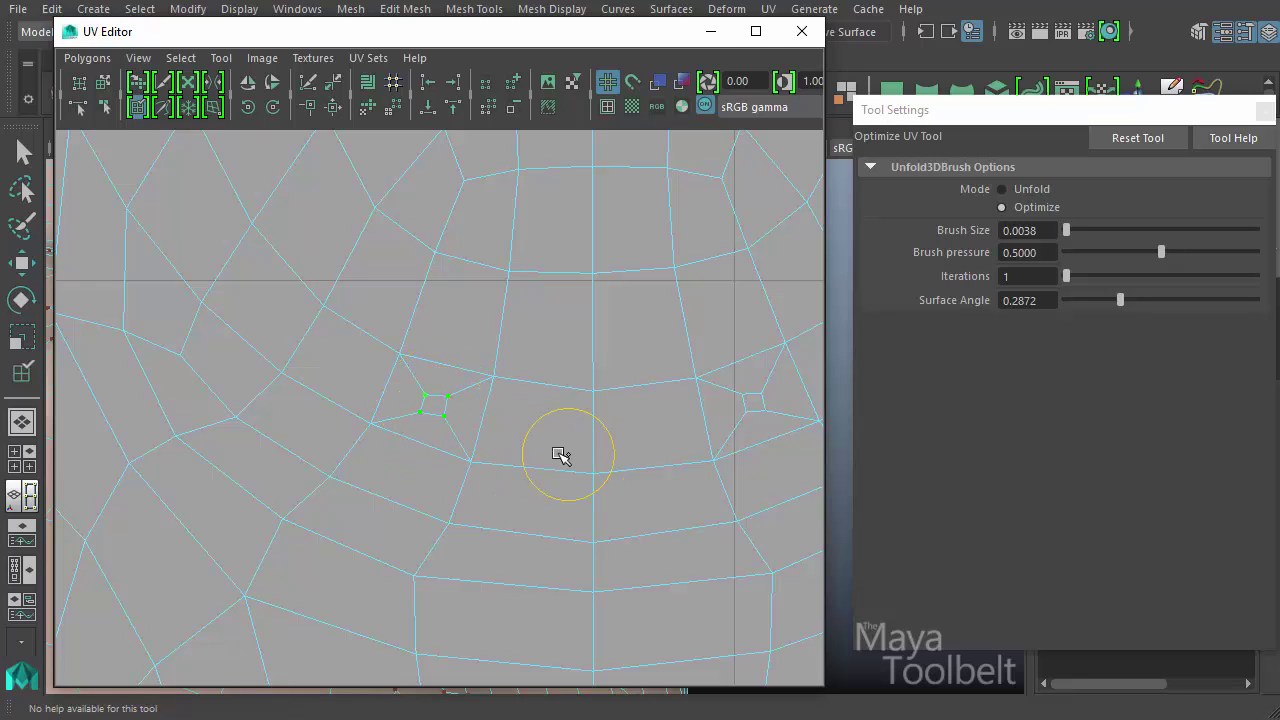
key("ctrl+z")
key("ctrl+z")
mouse_move(437, 397)
left_mouse_down()
mouse_move(480, 400)
mouse_move(449, 400)
left_mouse_up()
scroll(737, 509, "down", 3)
left_click_drag(737, 509, 563, 460)
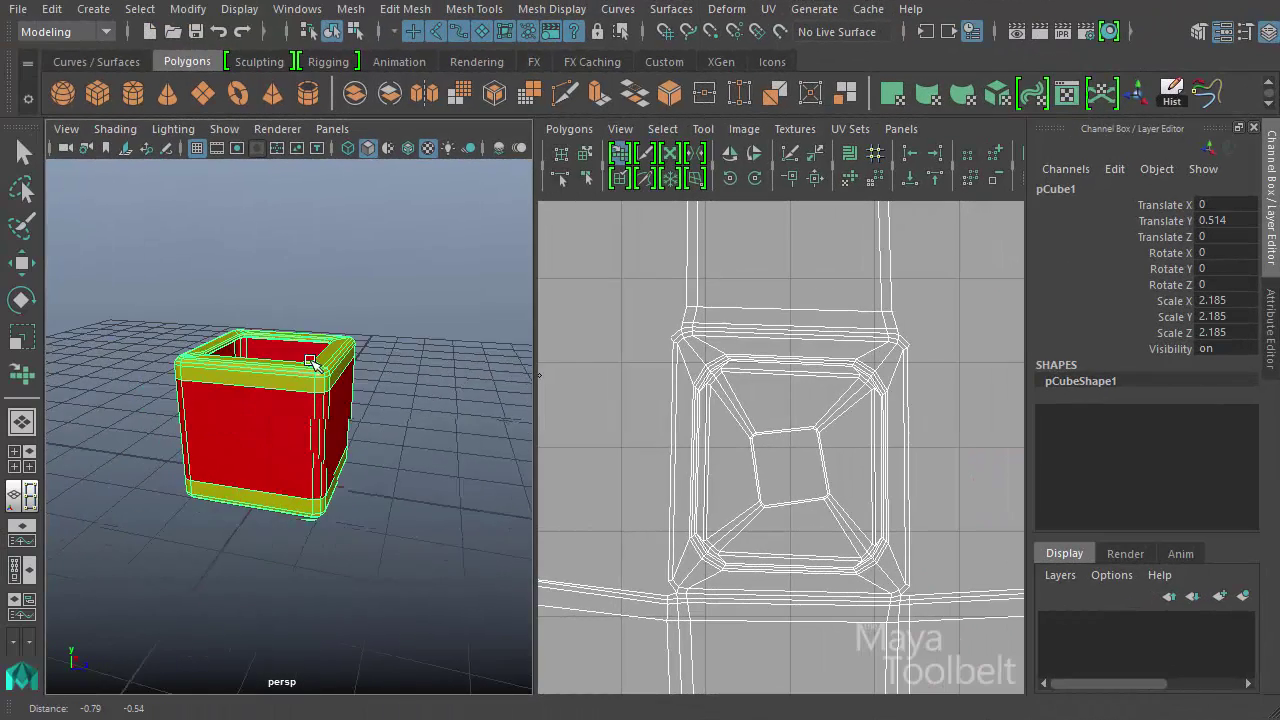
Resize the Unfold brush and brush over the inset opening in the cube's UV shell
scroll(209, 386, "up", 3)
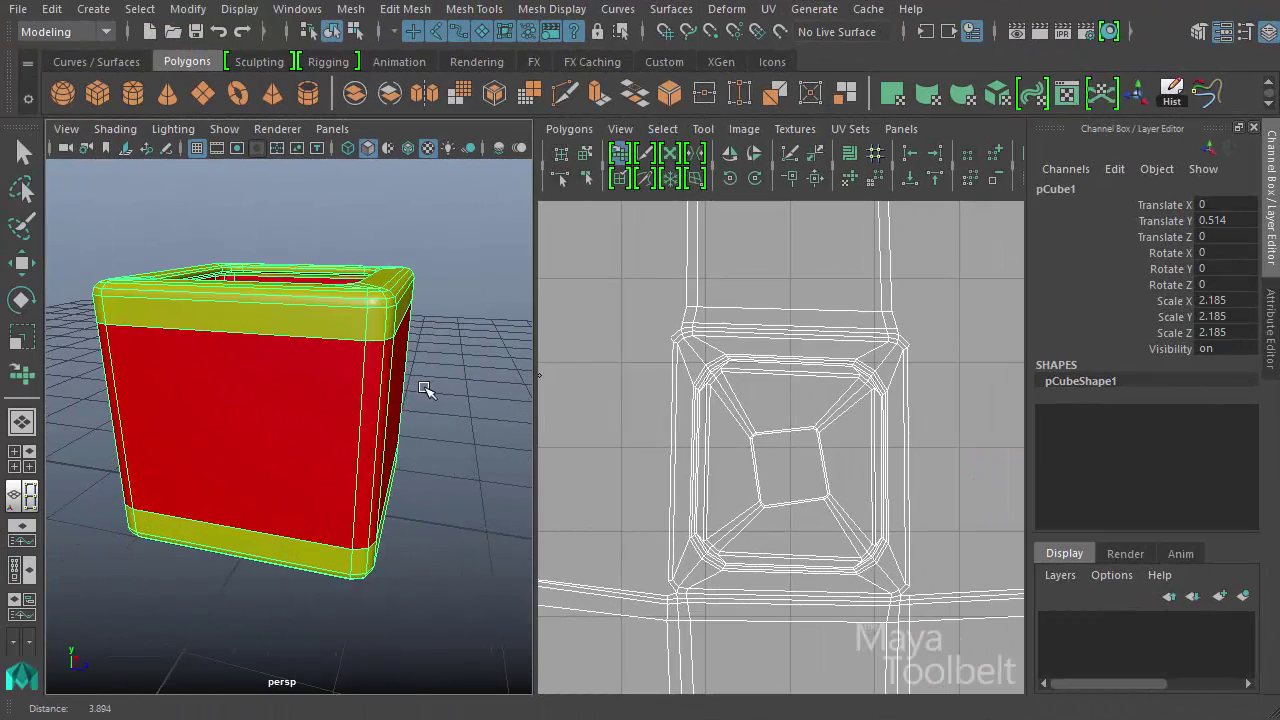
left_click_drag(209, 386, 358, 388, "alt")
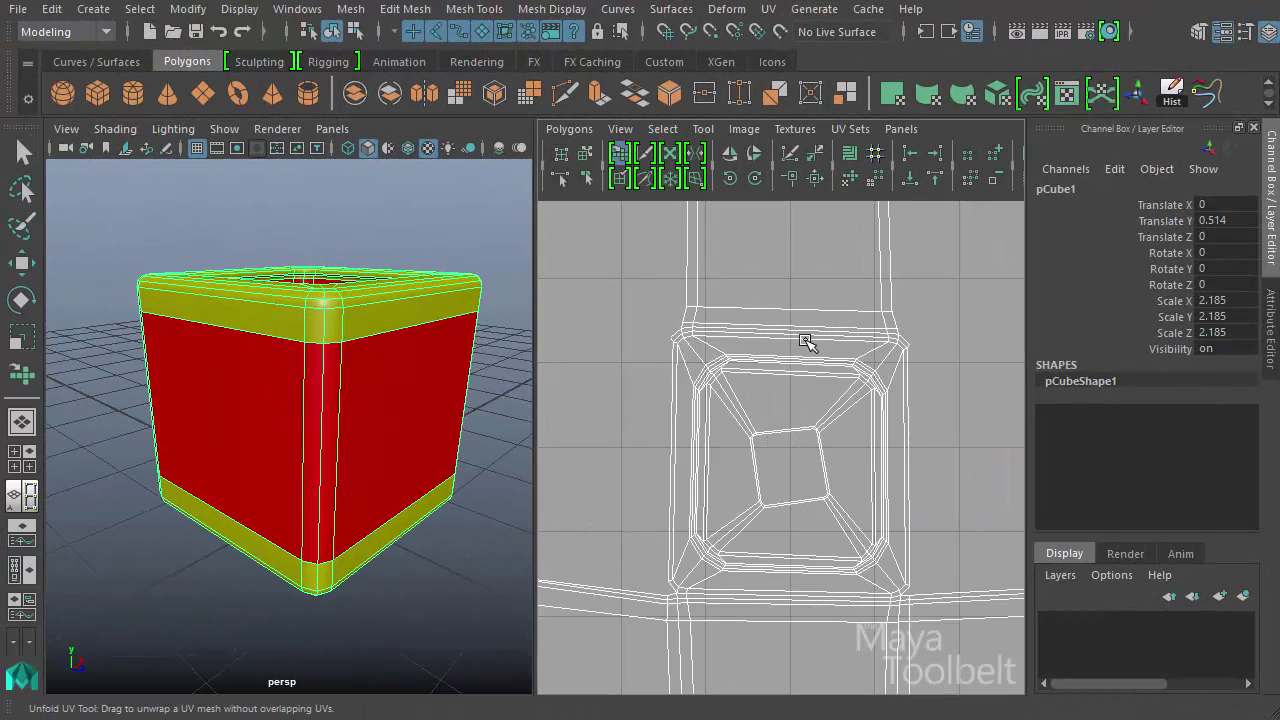
key("b")
mouse_move(867, 432)
left_mouse_down()
mouse_move(708, 614)
mouse_move(597, 711)
mouse_move(455, 719)
left_mouse_up()
key("b")
mouse_move(816, 404)
left_mouse_down()
mouse_move(800, 437)
mouse_move(750, 466)
left_mouse_up()
mouse_move(714, 466)
right_mouse_down("alt")
mouse_move(871, 484)
mouse_move(834, 476)
right_mouse_up("alt")
mouse_move(842, 363)
left_mouse_down()
mouse_move(891, 363)
mouse_move(932, 318)
mouse_move(843, 409)
mouse_move(926, 346)
mouse_move(929, 277)
mouse_move(851, 380)
left_mouse_up()
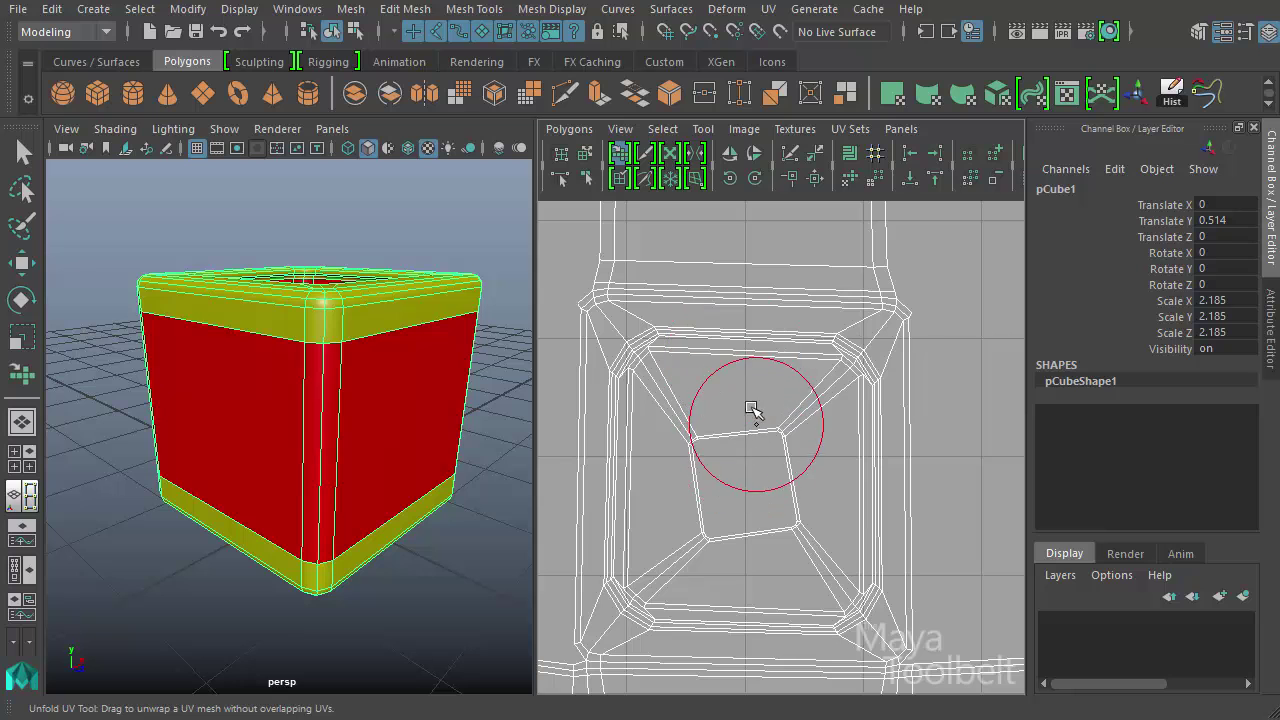
Examine the cube's UV layout around the inset opening and along the adjoining side strips
middle_click_drag(822, 472, 871, 410, "alt")
right_click_drag(871, 410, 617, 437, "alt")
middle_click_drag(679, 486, 939, 389, "alt")
left_click_drag(729, 454, 758, 468)
middle_click_drag(929, 455, 614, 440, "alt")
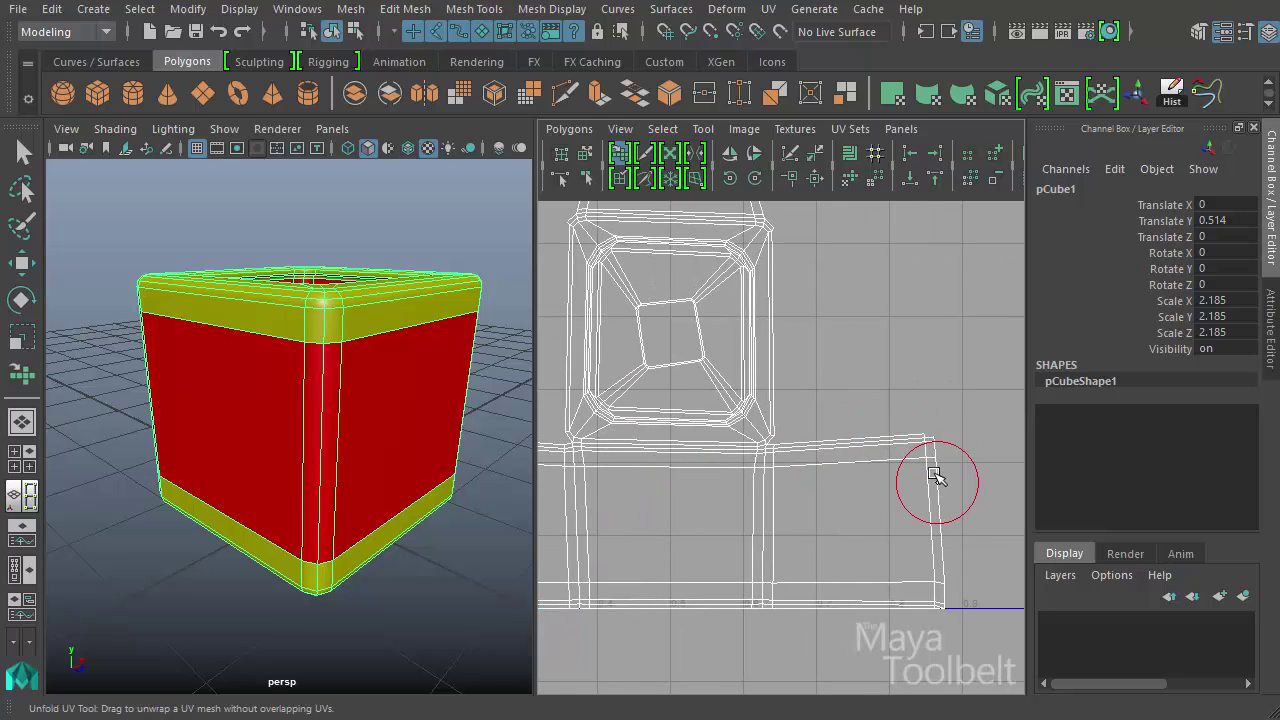
middle_click_drag(709, 340, 842, 465, "alt")
right_click_drag(863, 471, 749, 454, "alt")
middle_click_drag(751, 480, 716, 414, "alt")
scroll(716, 418, "up", 2)
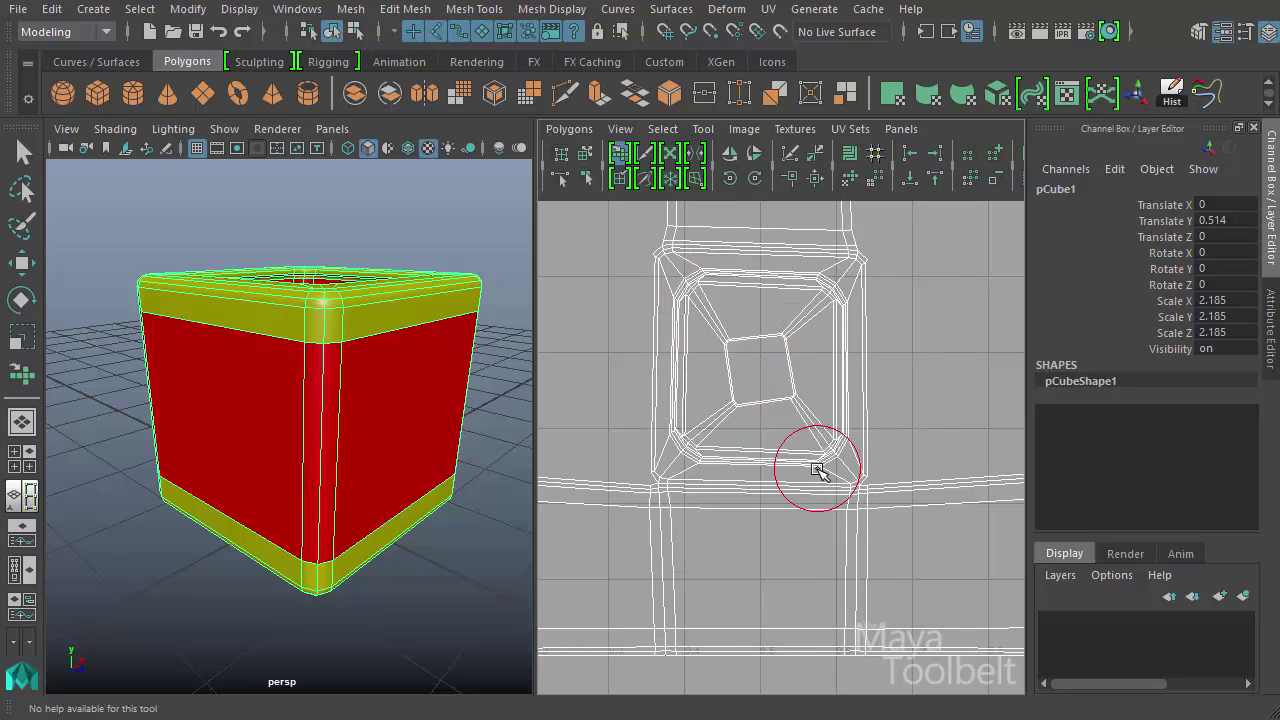
middle_click_drag(682, 326, 690, 390, "alt")
right_click_drag(822, 440, 1000, 452, "alt")
mouse_move(910, 588)
left_mouse_down()
mouse_move(911, 626)
mouse_move(869, 581)
mouse_move(914, 557)
mouse_move(891, 571)
mouse_move(900, 577)
mouse_move(875, 596)
mouse_move(928, 534)
mouse_move(691, 586)
mouse_move(613, 556)
mouse_move(620, 574)
mouse_move(586, 383)
left_mouse_up()
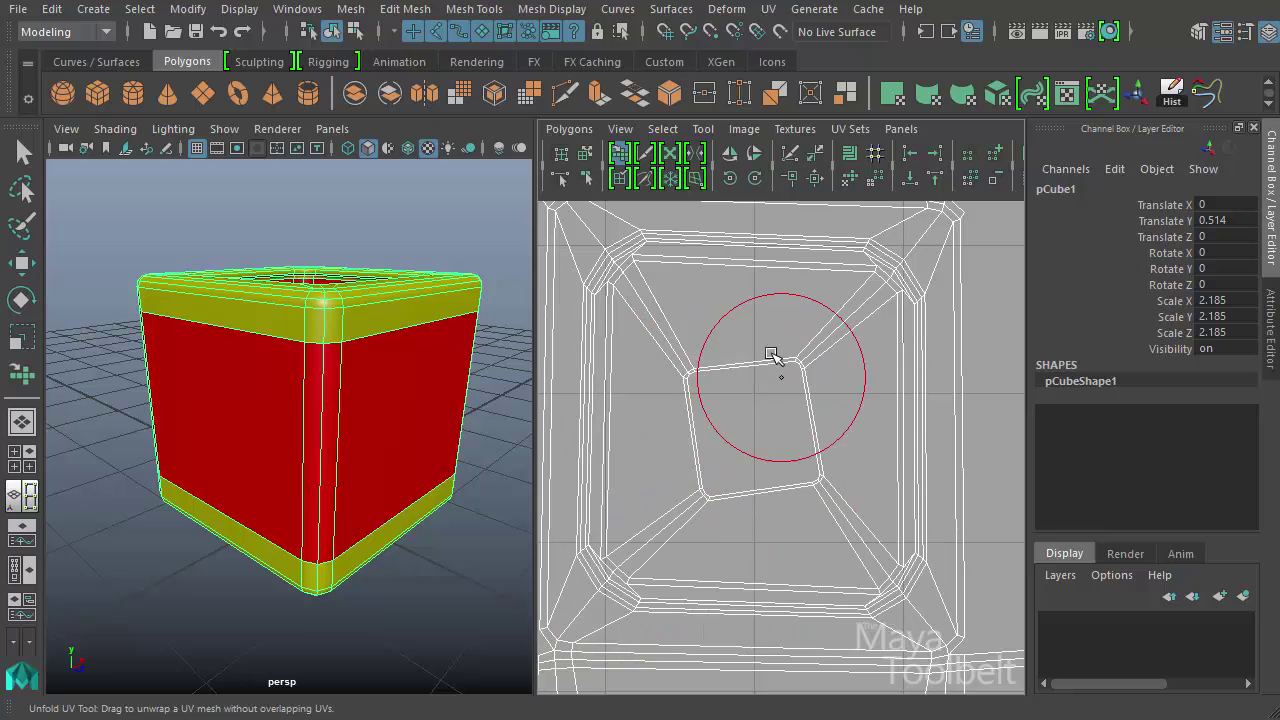
middle_click_drag(779, 363, 803, 430, "alt")
scroll(805, 432, "down", 3)
left_click(703, 128)
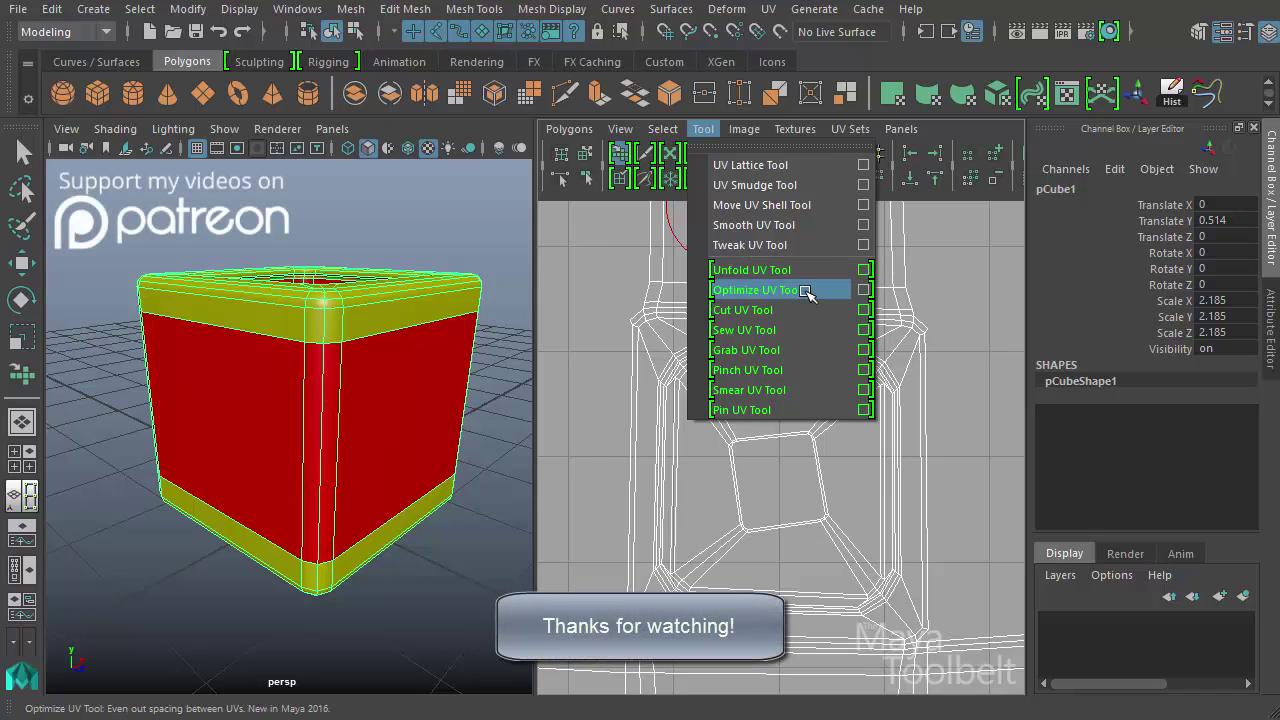
left_click(414, 229)
left_click(451, 233)
left_click(420, 318)
left_click(490, 436)
left_click(463, 437)
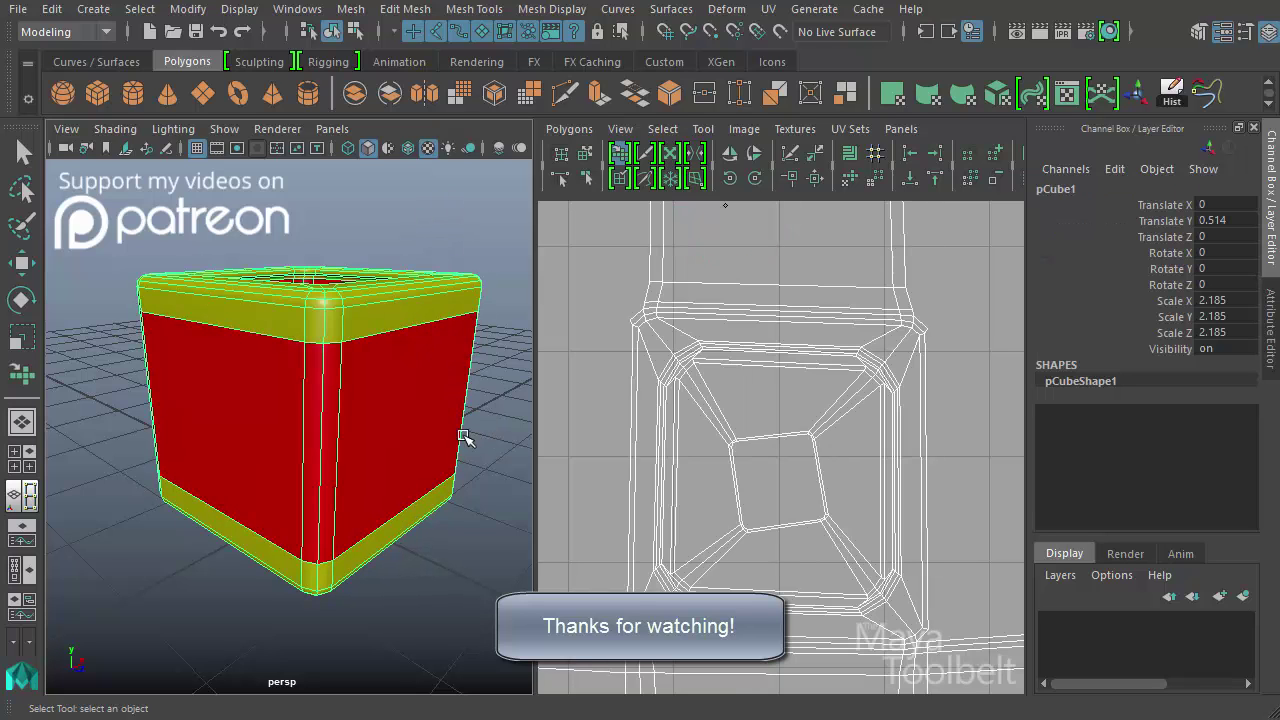